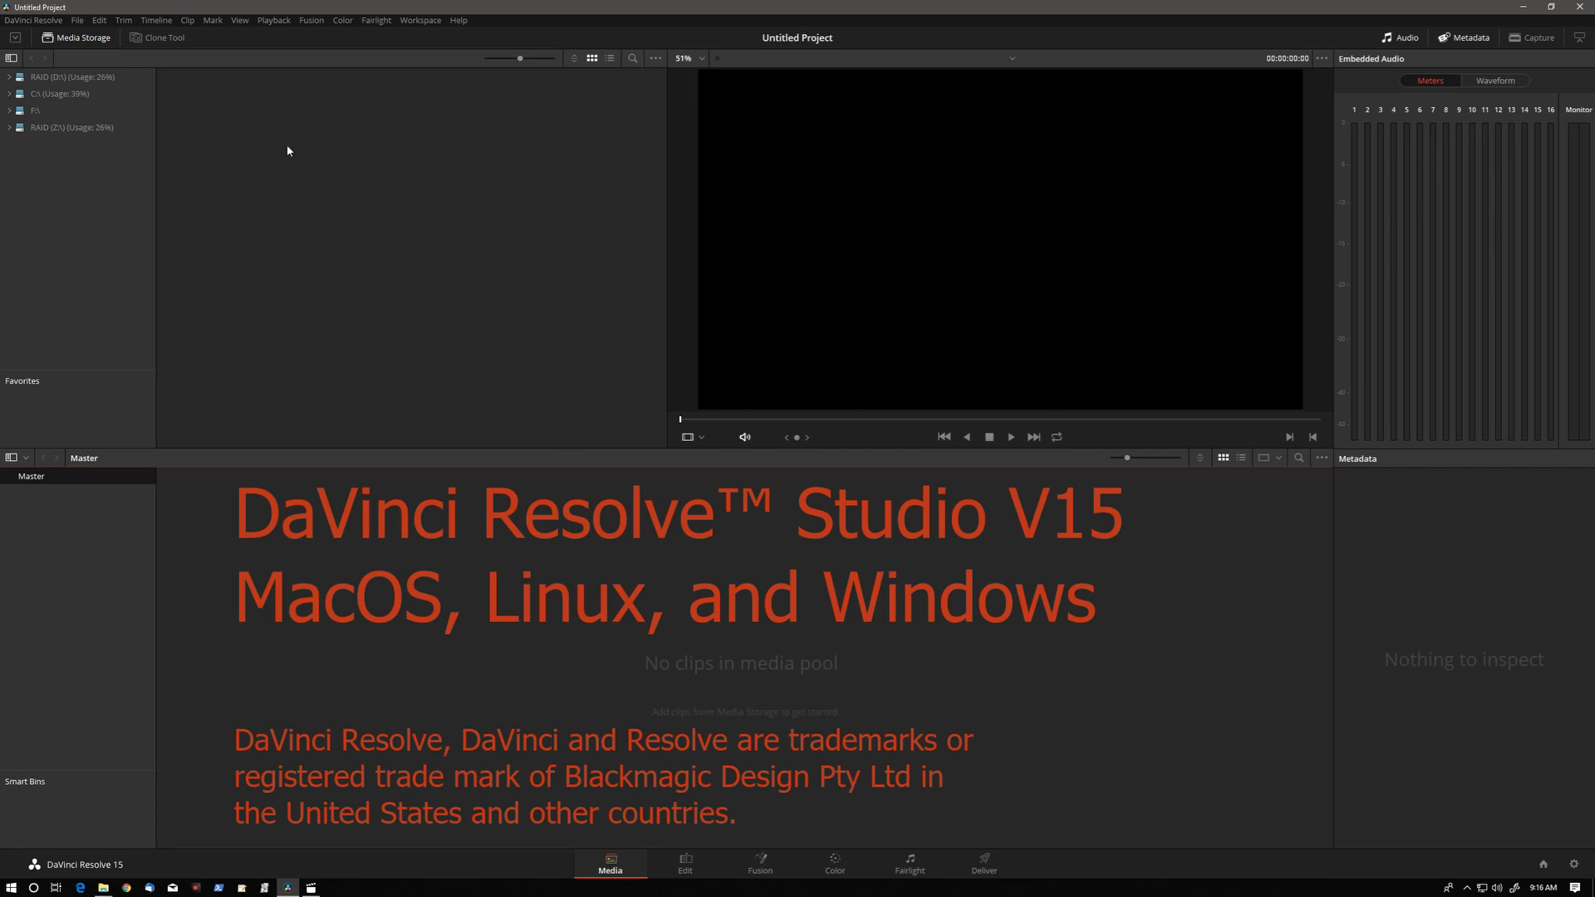
Step: Change the External Scripting Using option in the system General preferences
left_click(32, 18)
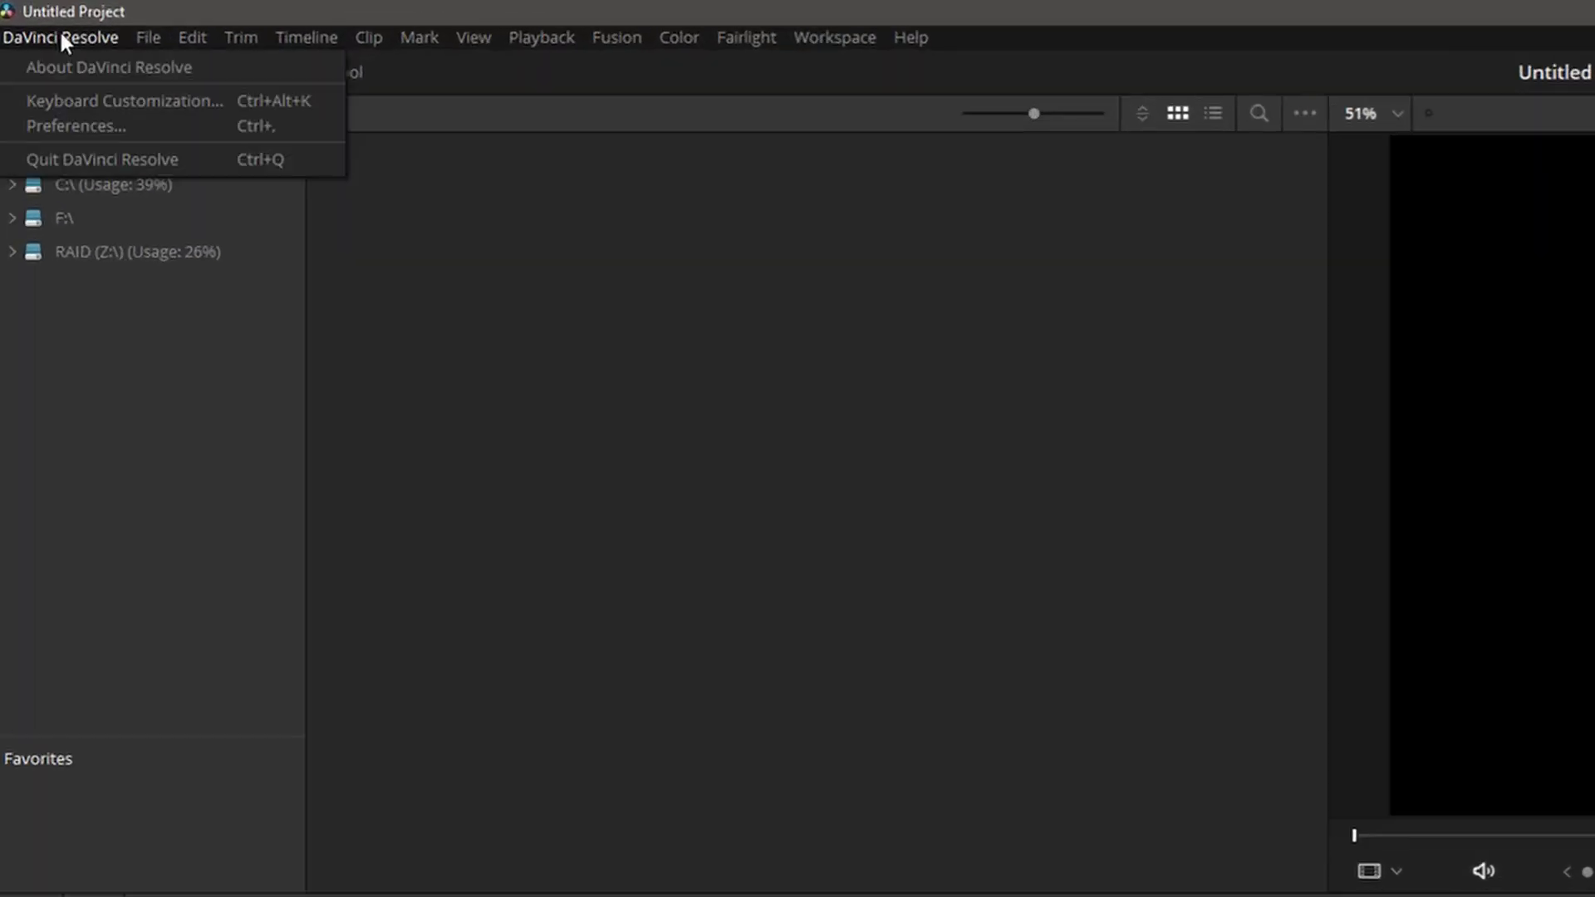
left_click(193, 126)
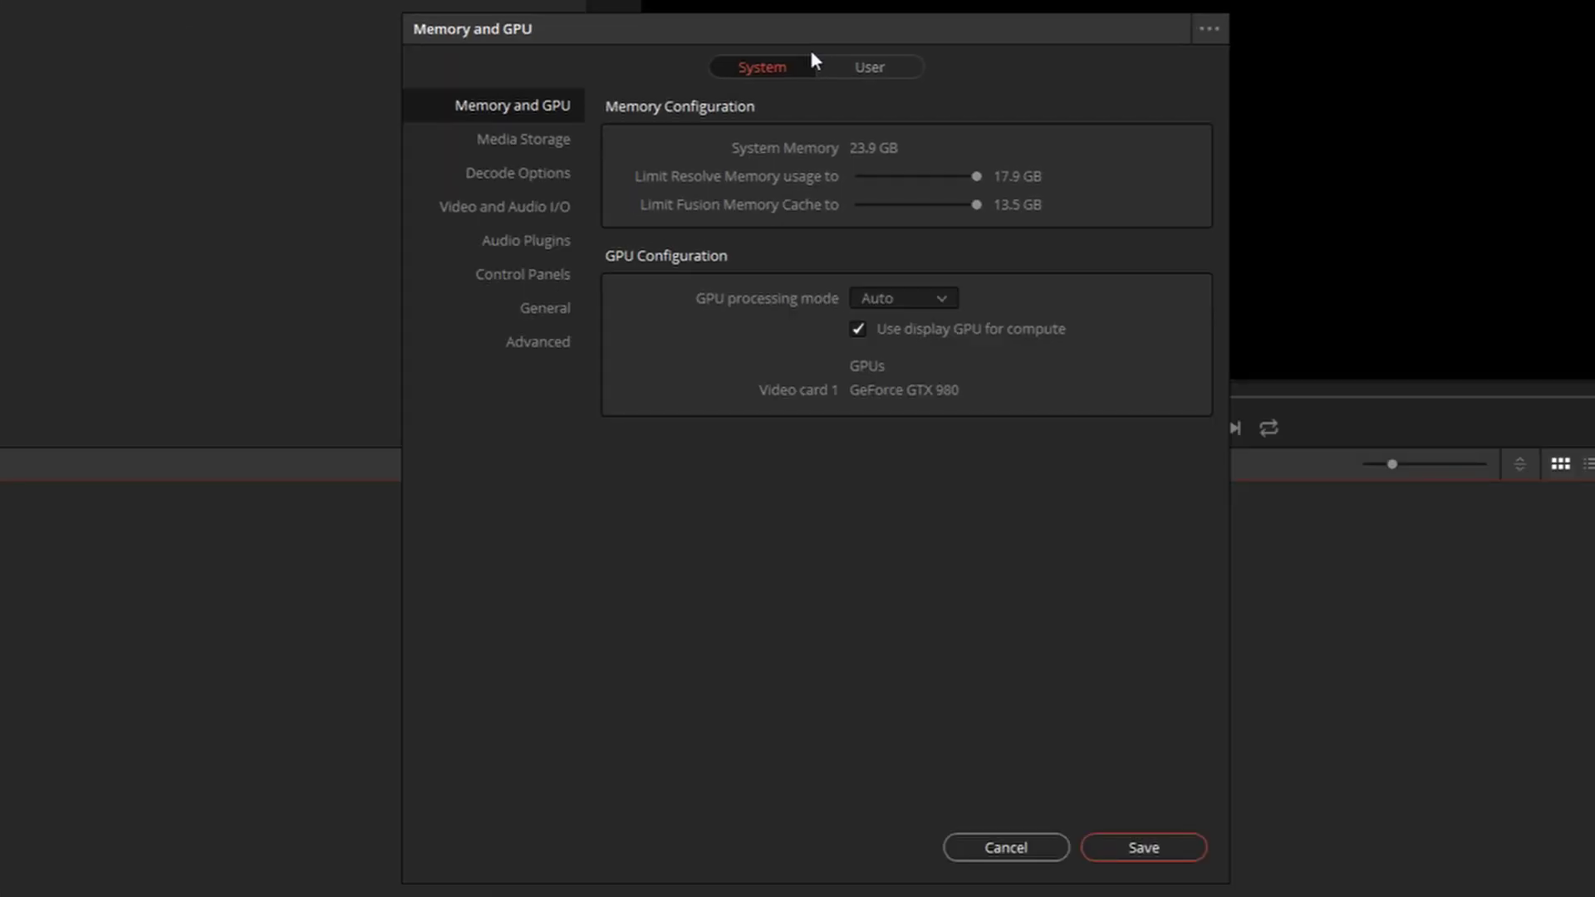
left_click(571, 309)
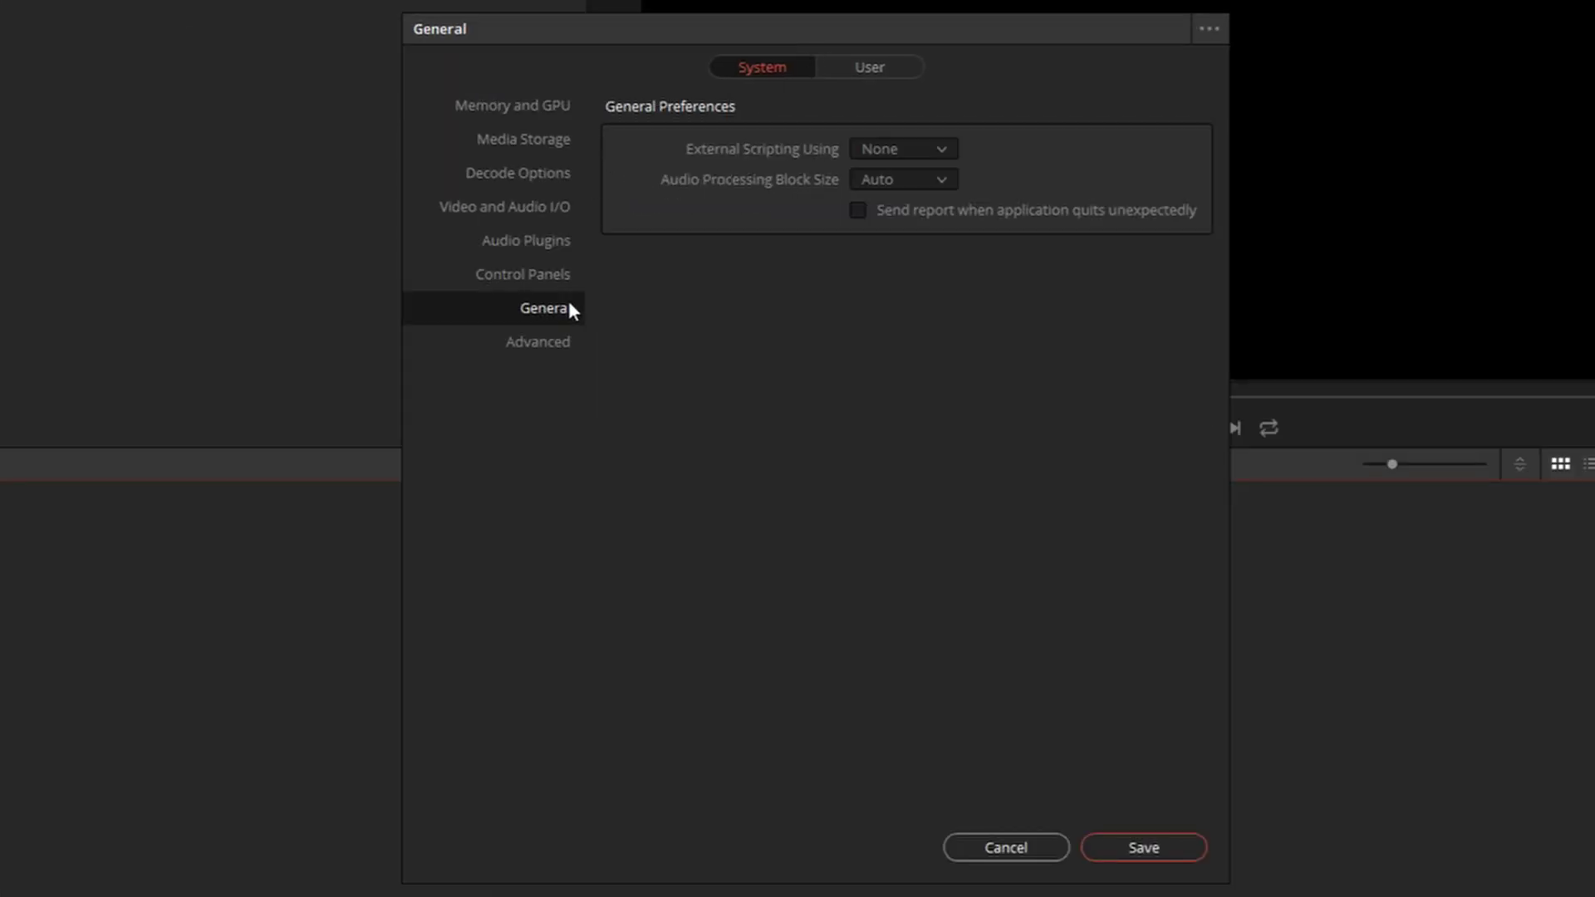
left_click(943, 152)
left_click(936, 203)
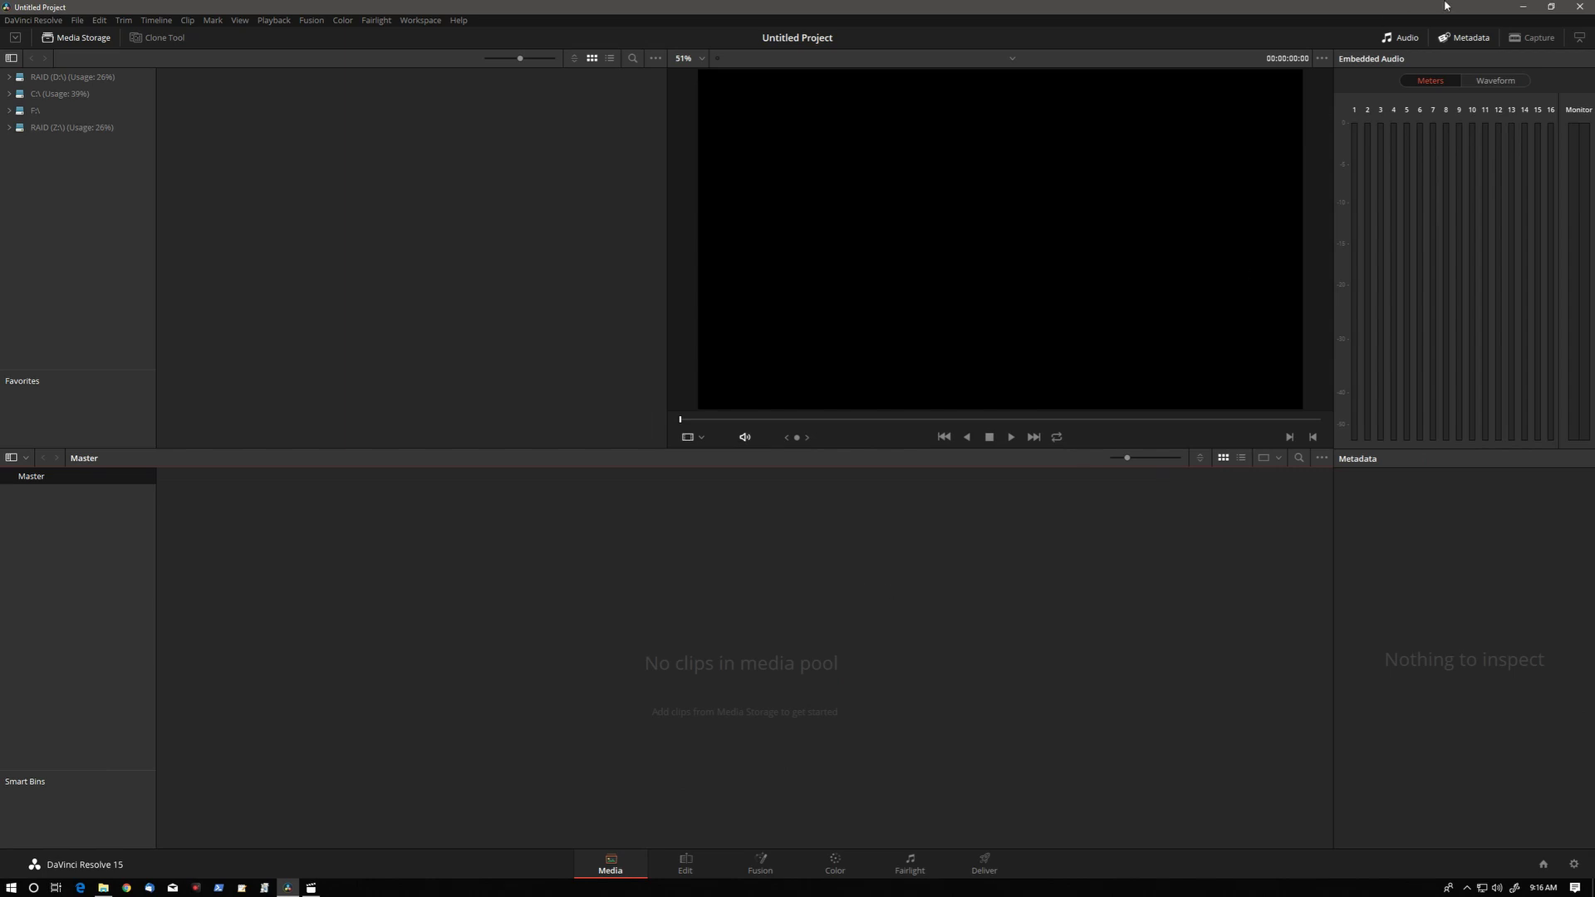
Step: Launch Projector from the desktop and create a project named My Project with the preset template, frame rate and resolution
left_click(1523, 6)
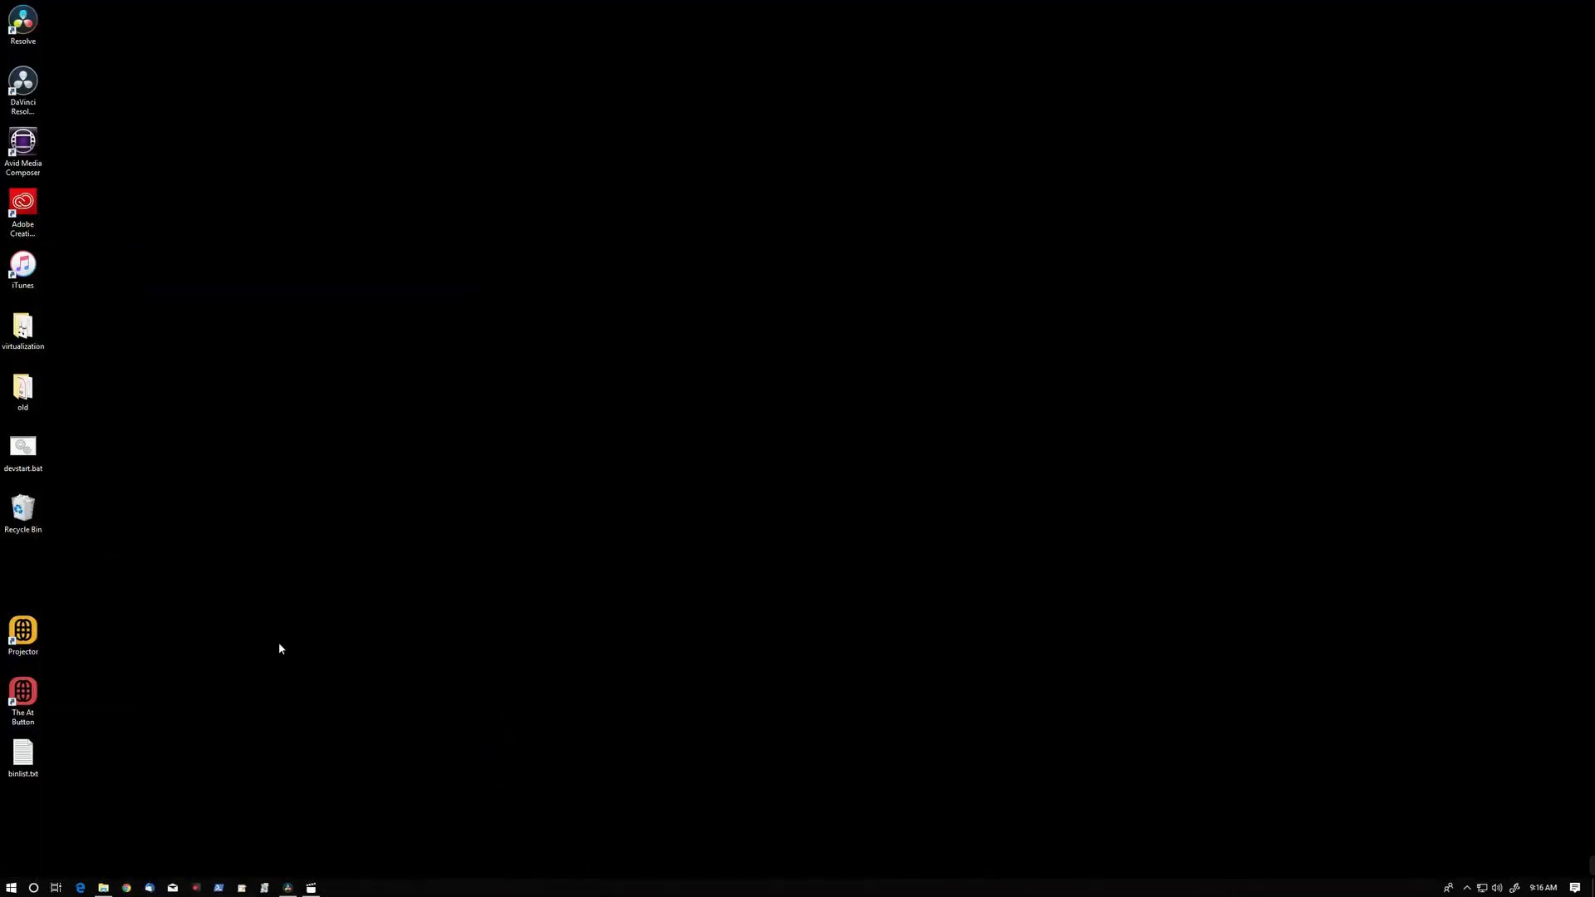
double_click(23, 633)
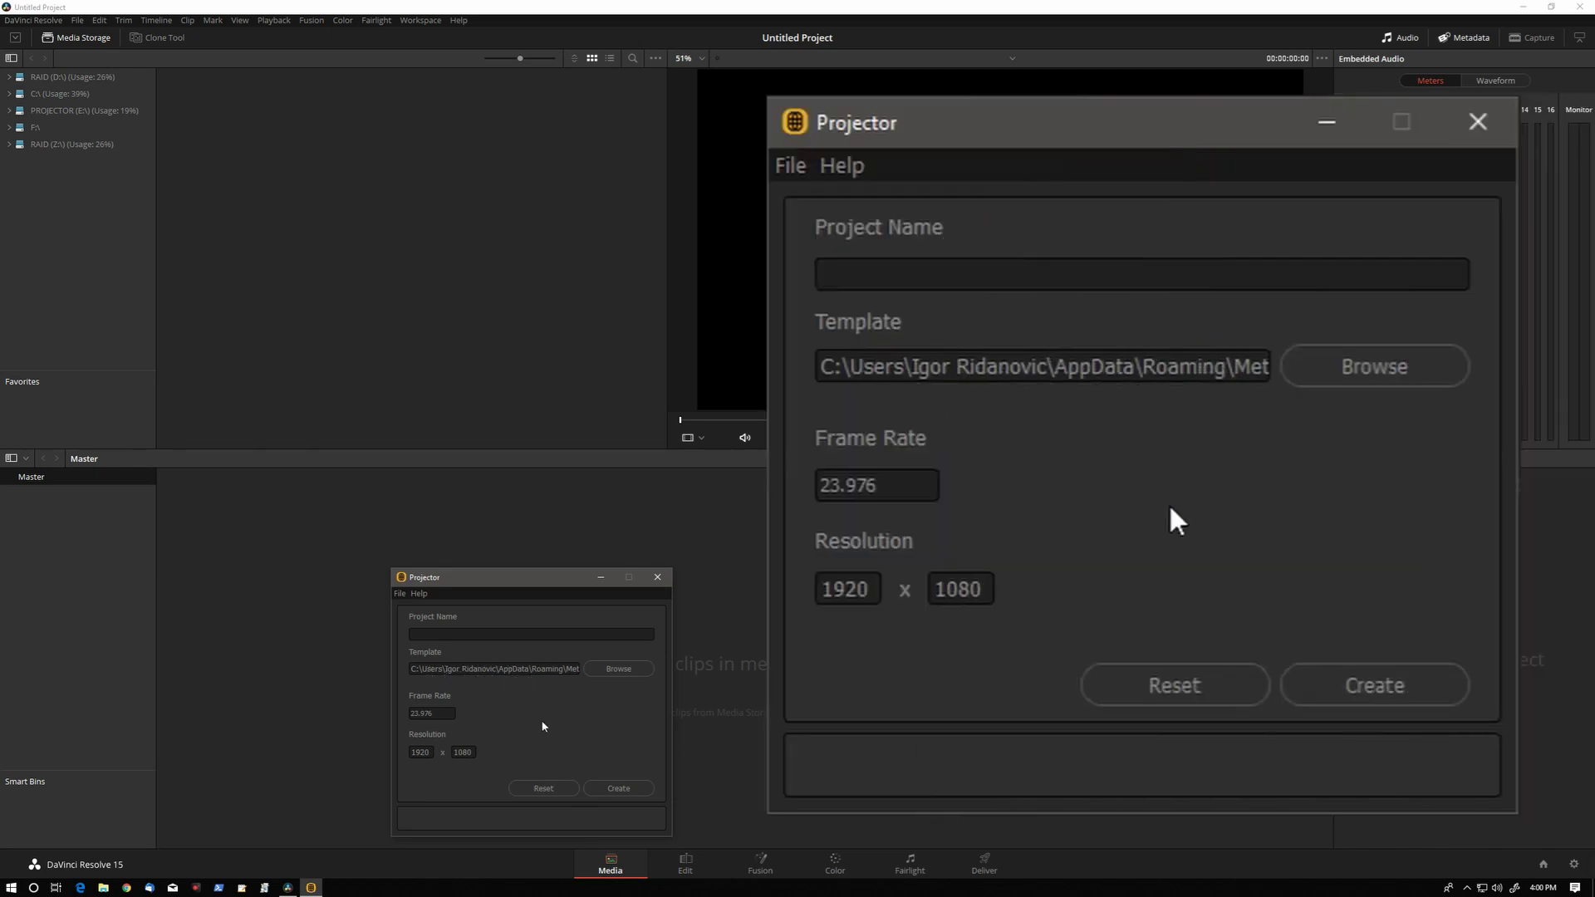
left_click(541, 634)
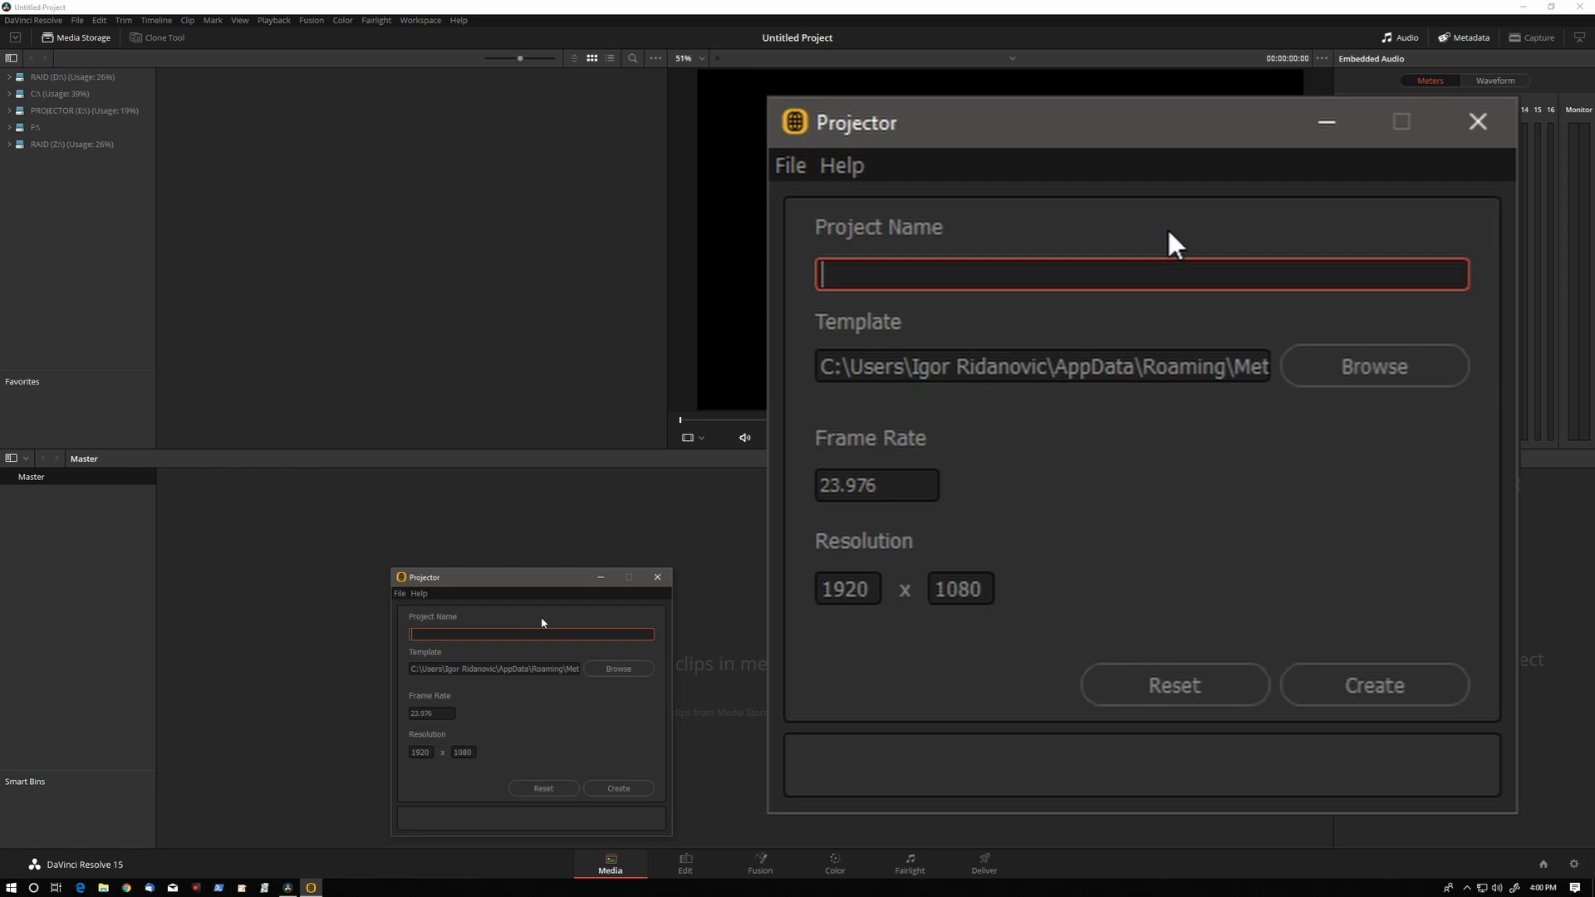
type("My Project")
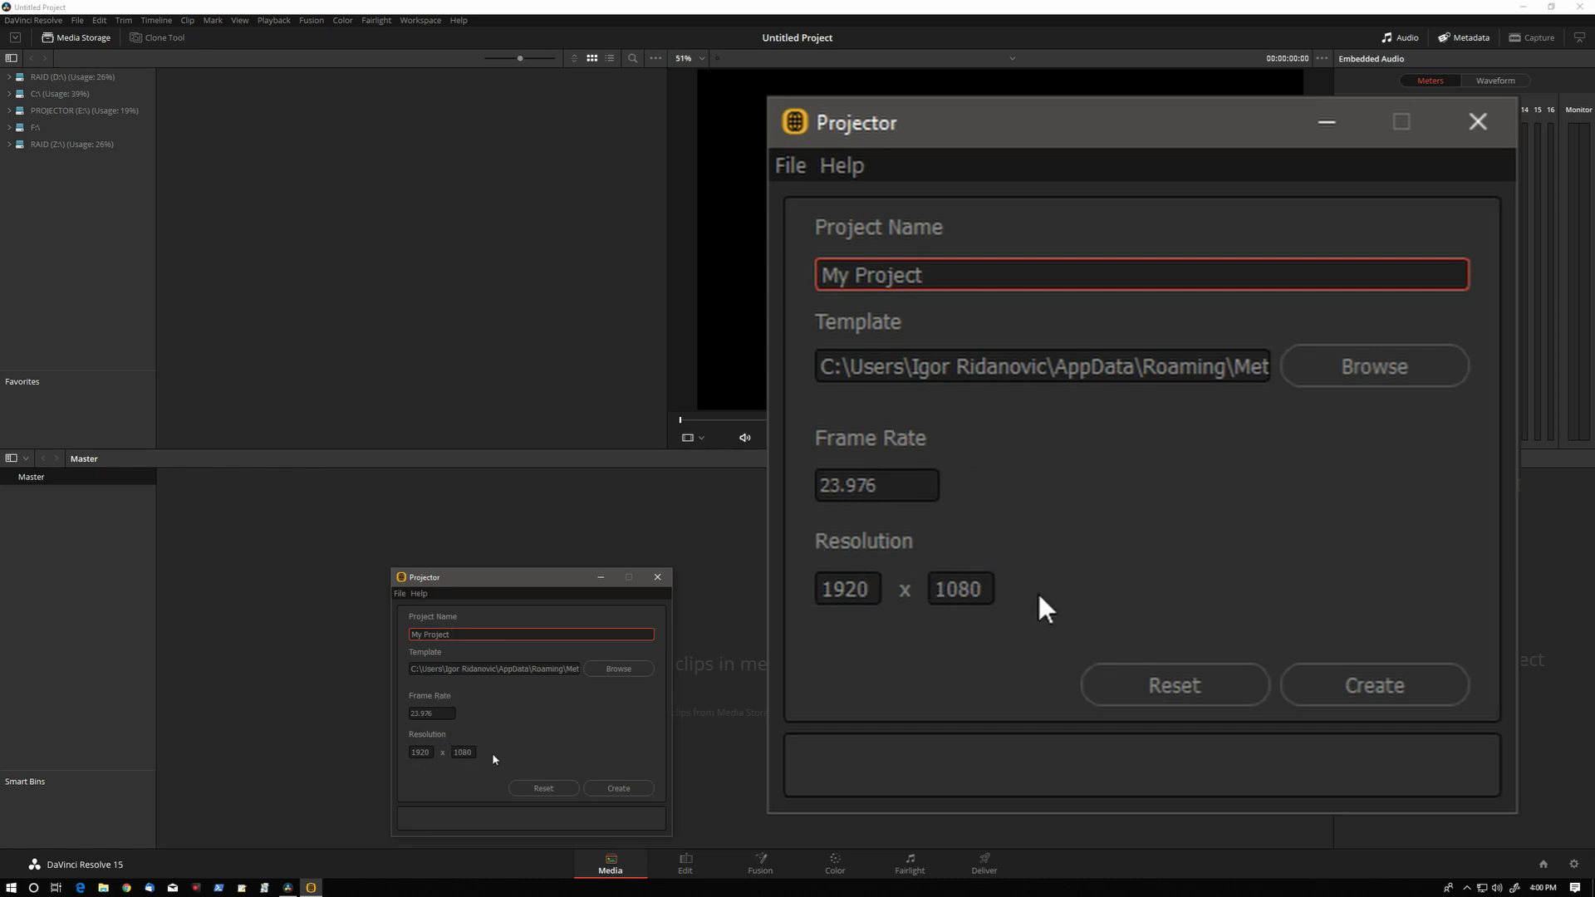
left_click(646, 793)
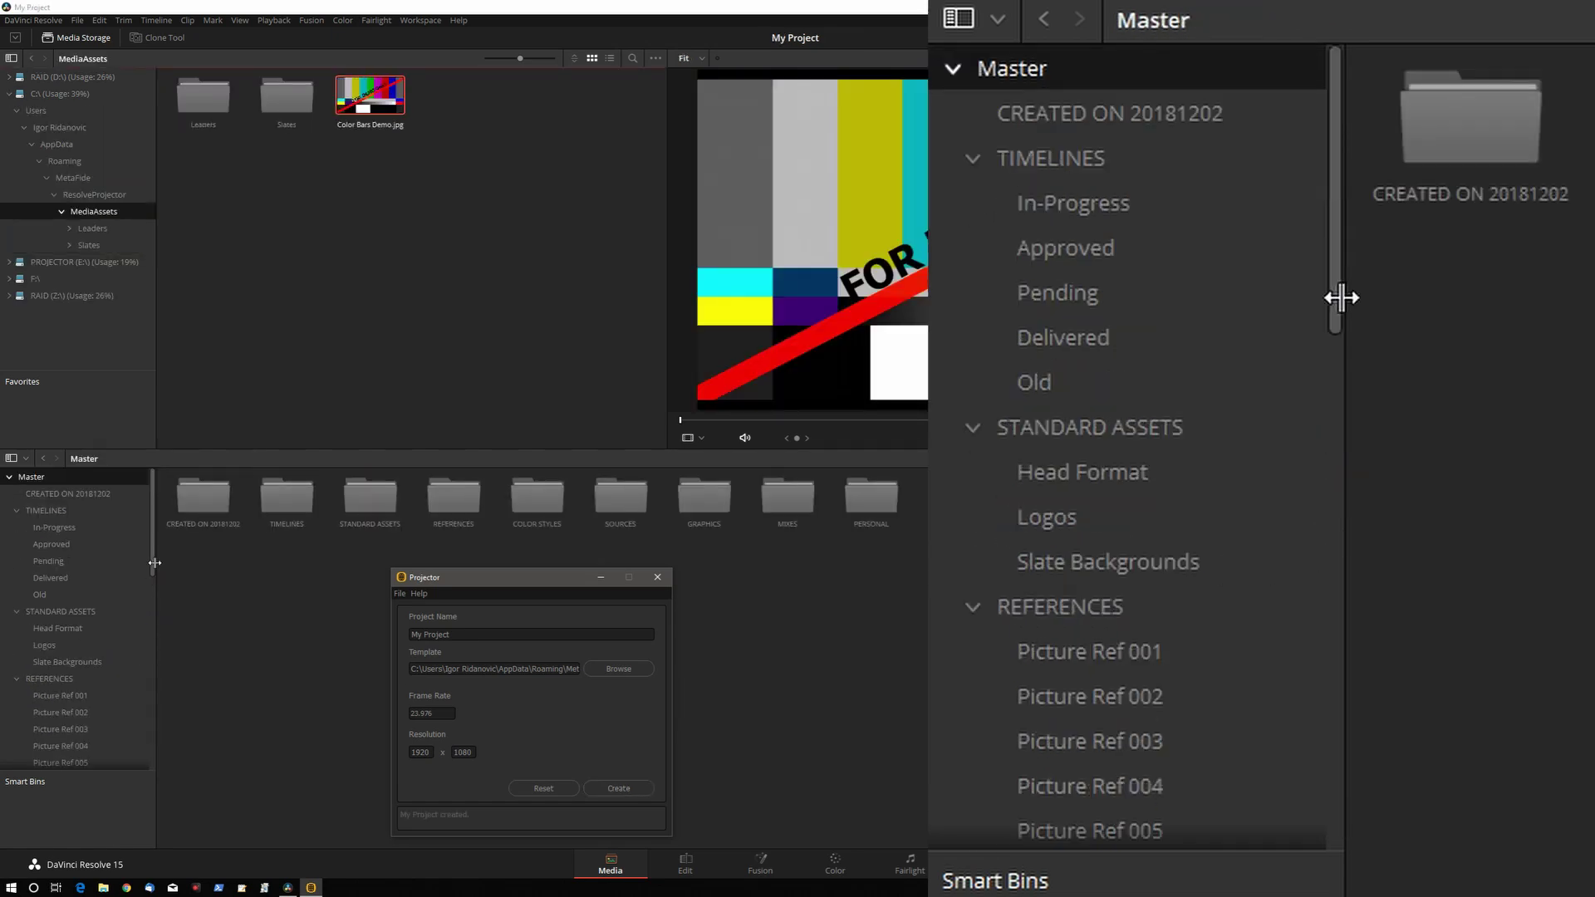
Step: Open the Head Format bin under STANDARD ASSETS and enlarge the media pool to show more of the bin list
left_click_drag(152, 524, 154, 557)
left_click(58, 540)
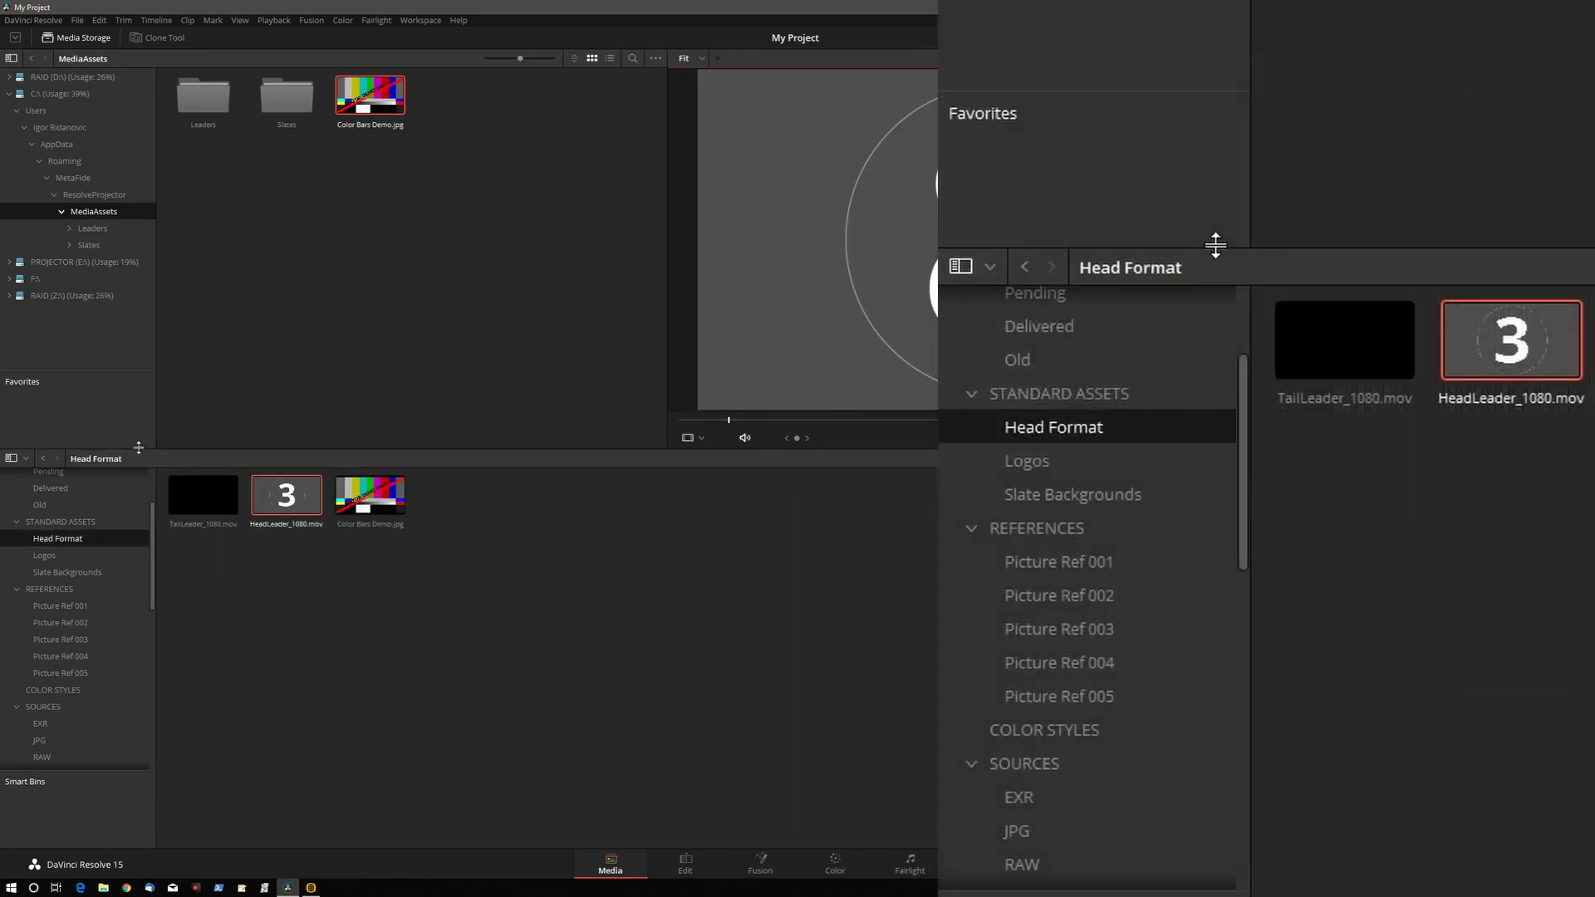
left_click_drag(135, 447, 179, 320)
left_click_drag(156, 399, 155, 355)
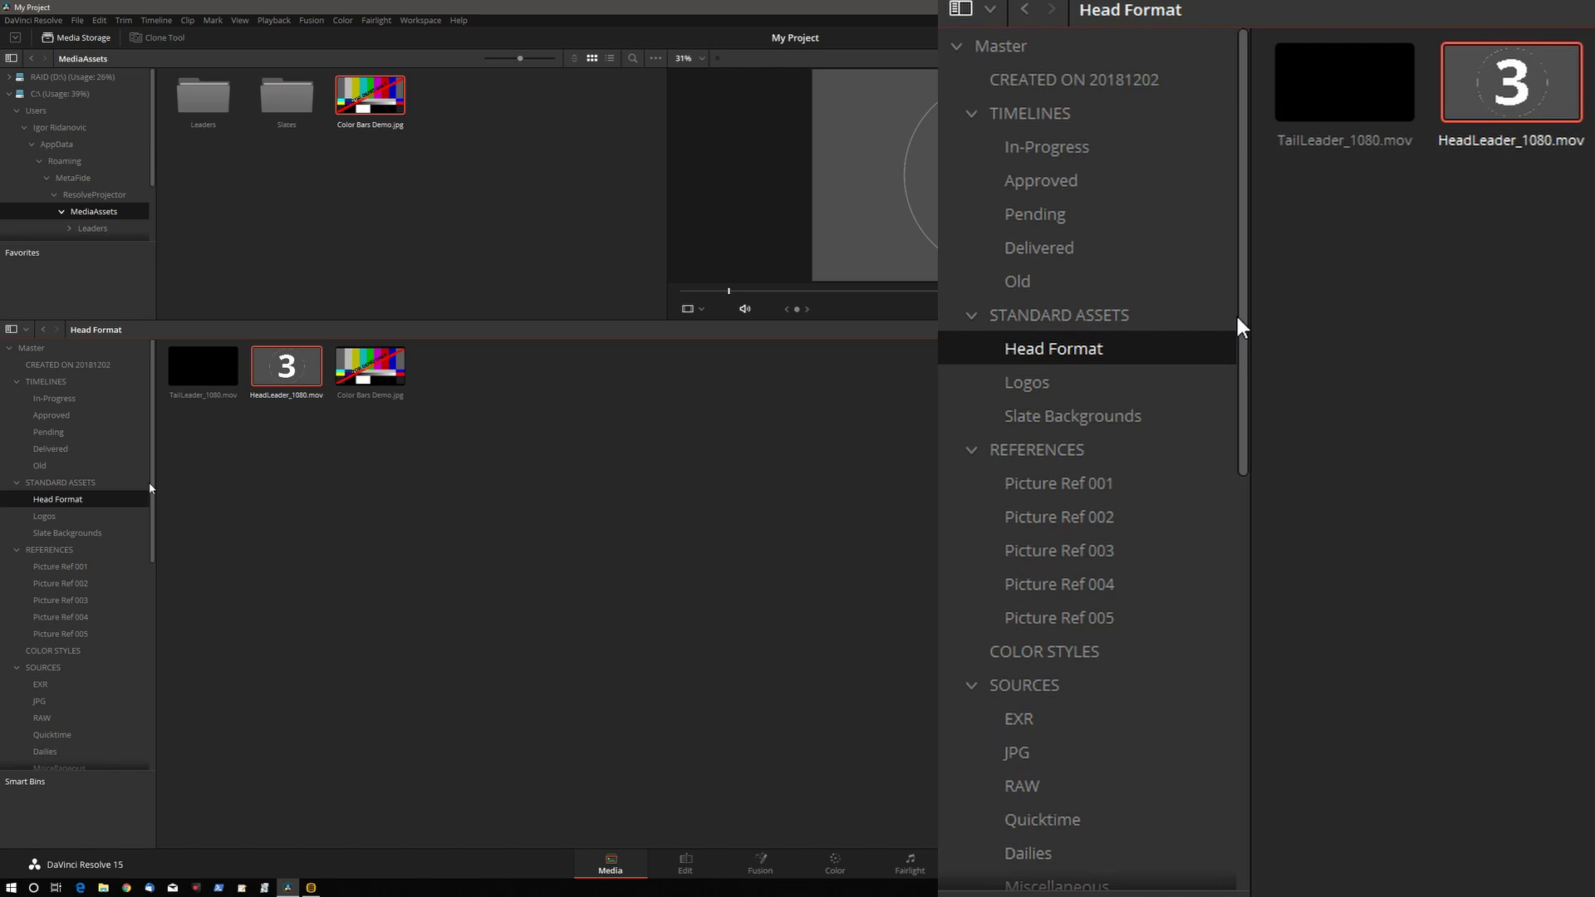
left_click_drag(152, 488, 148, 549)
Step: Collapse the TIMELINES, STANDARD ASSETS, REFERENCES, SOURCES, GRAPHICS and MIXES bins and select the Master bin
left_click(17, 382)
left_click(17, 398)
left_click(16, 416)
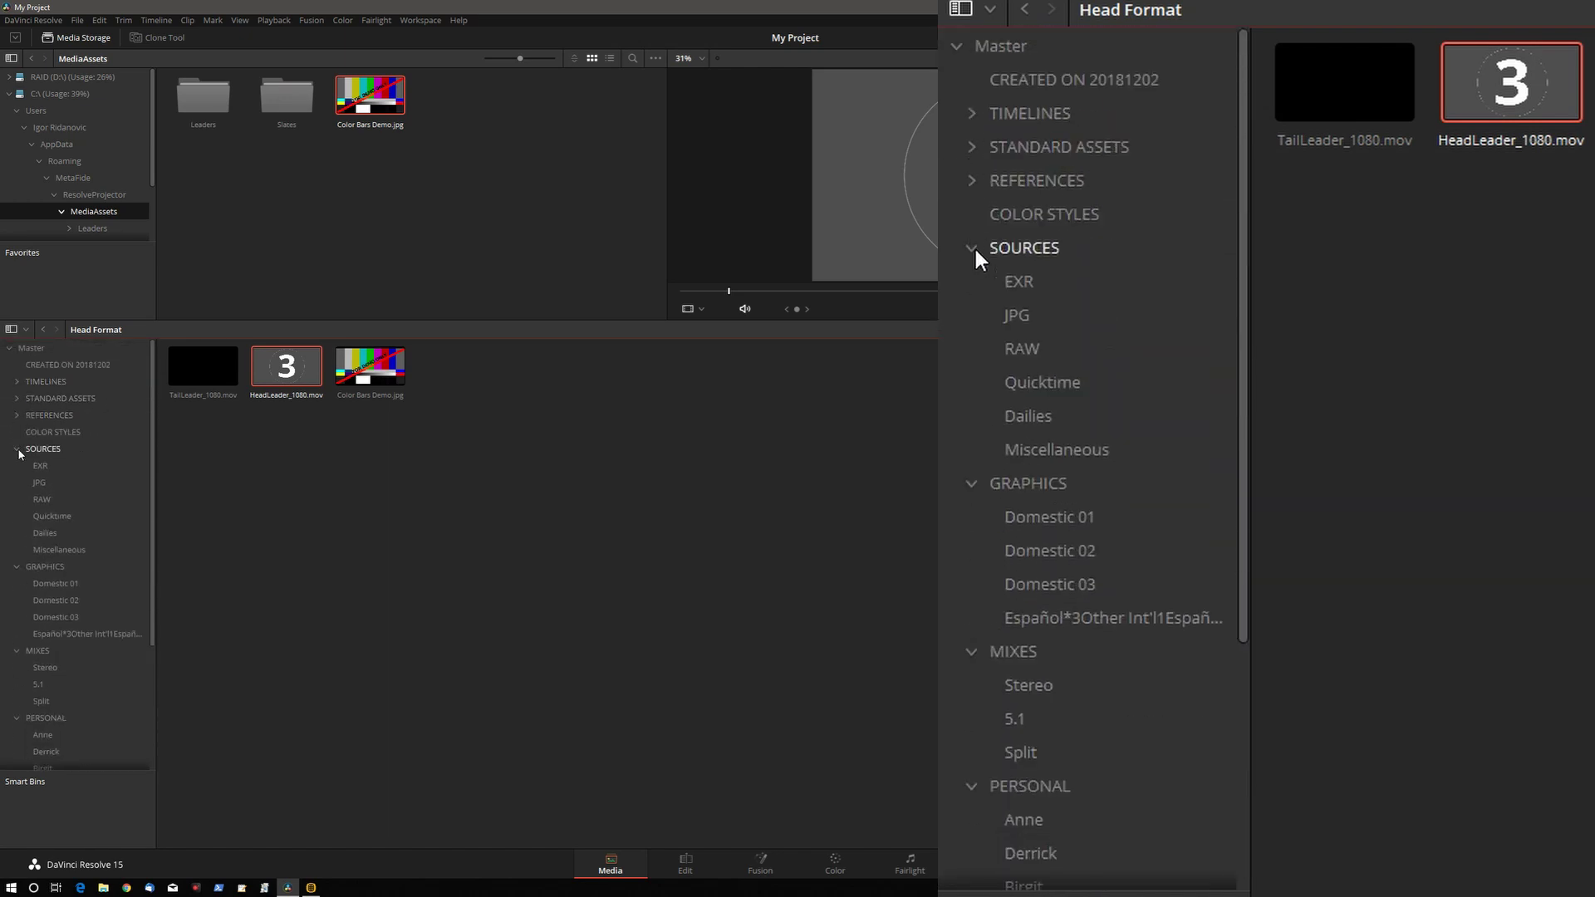
left_click(17, 448)
left_click(17, 466)
left_click(15, 482)
left_click(15, 483)
left_click(45, 352)
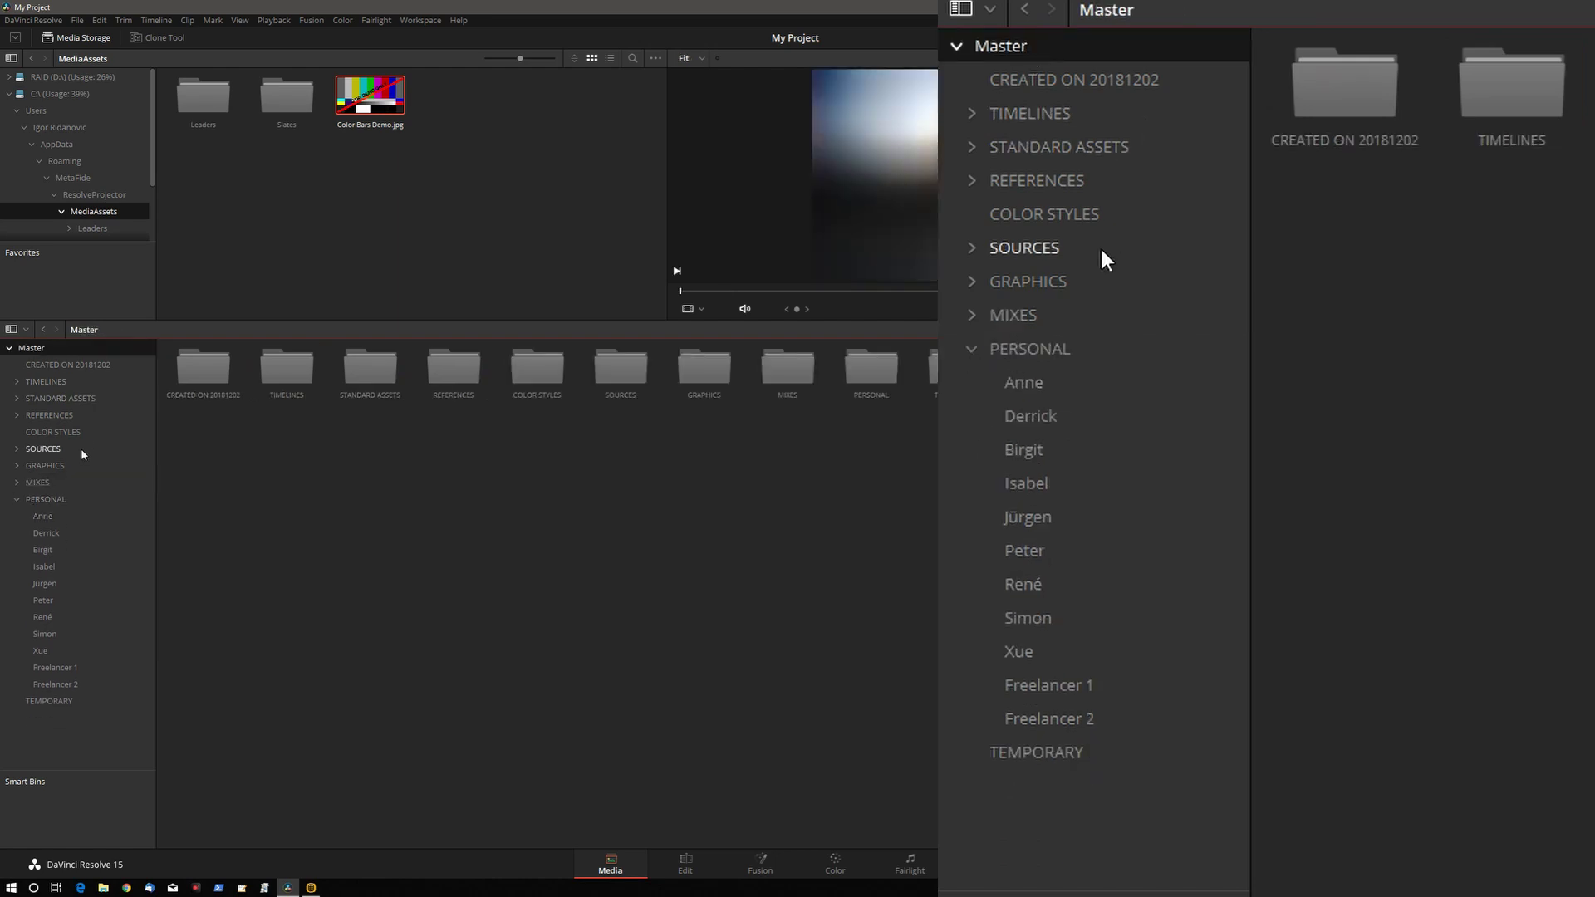
Step: Expand the STANDARD ASSETS and SOURCES bins and view the contents of the Slate Backgrounds bin
left_click(17, 398)
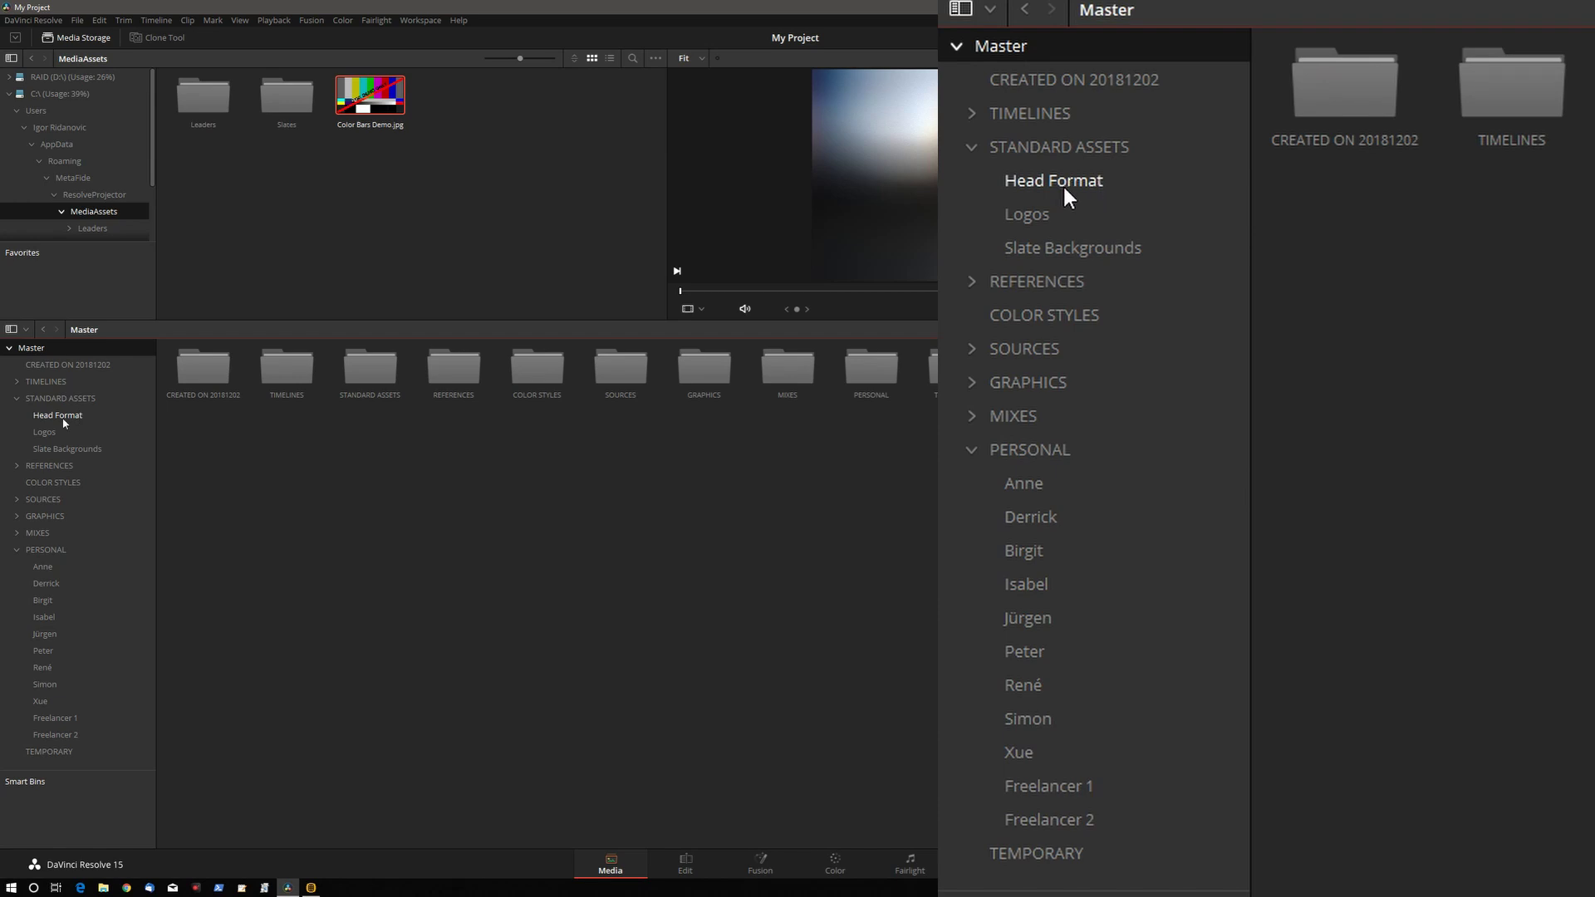
left_click(17, 499)
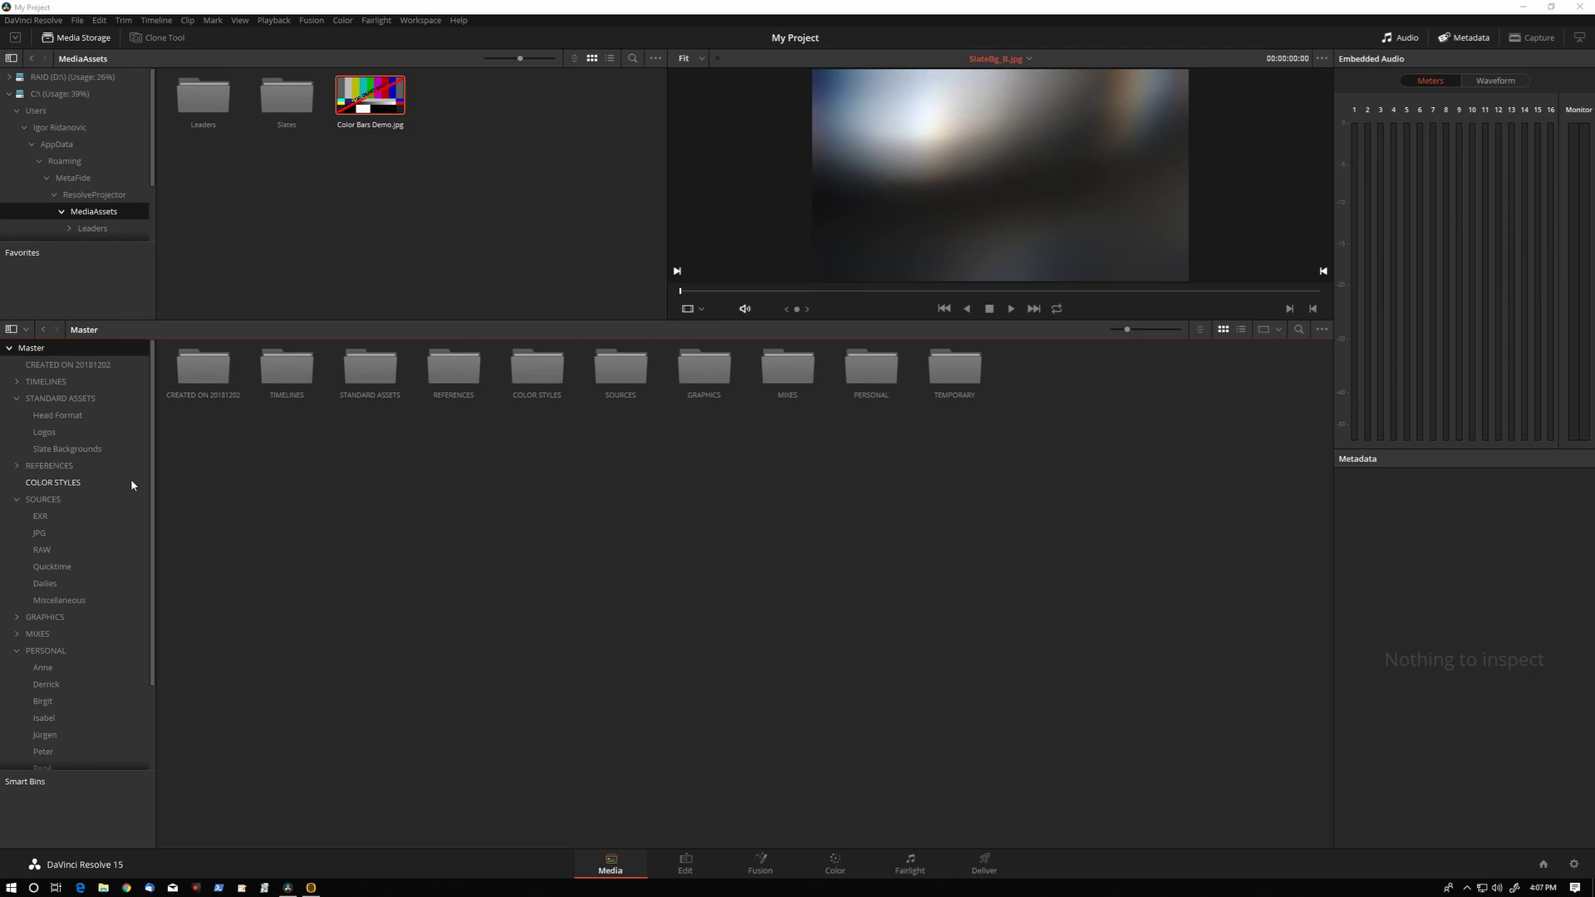
left_click(109, 450)
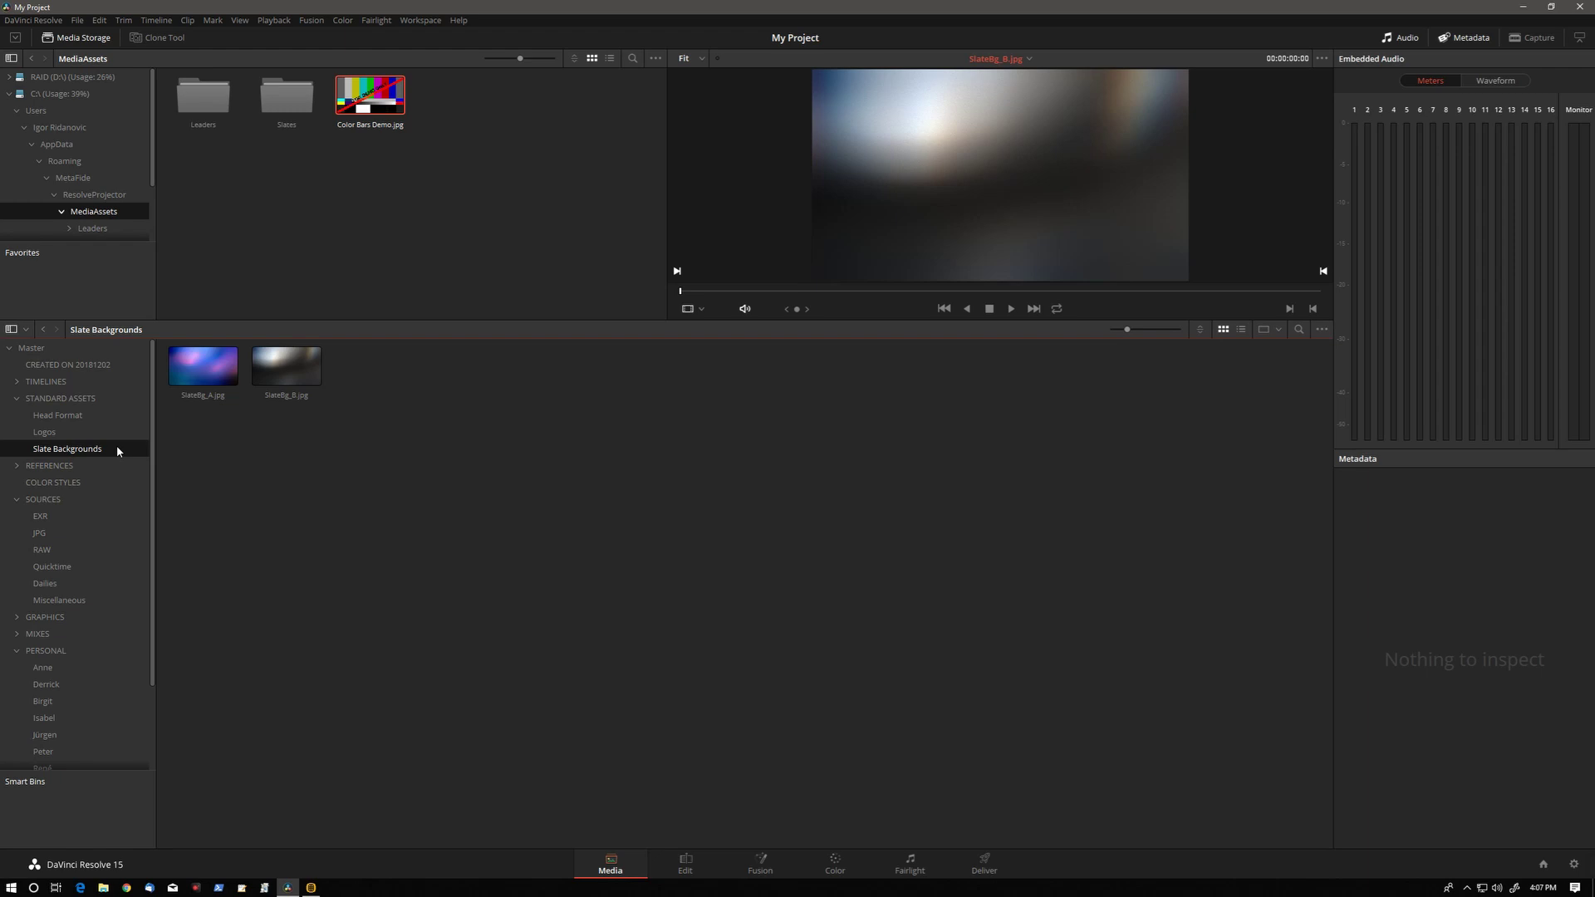
Step: Save Projector's default template to the Desktop as DefaultTemplate in JSON format
left_click_drag(545, 581, 473, 552)
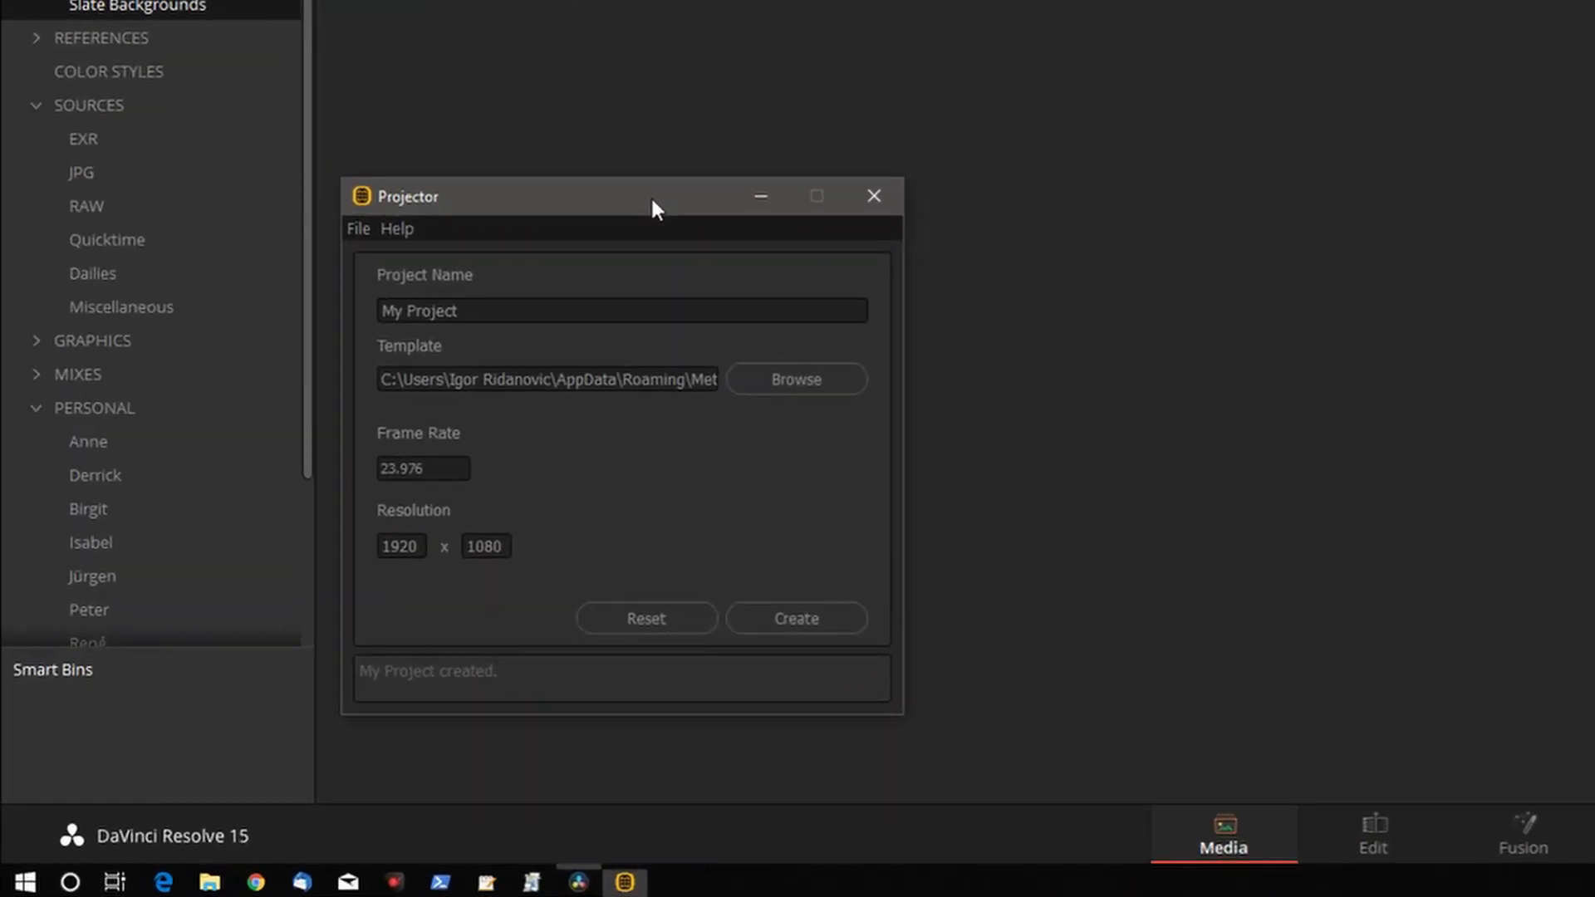
left_click(357, 228)
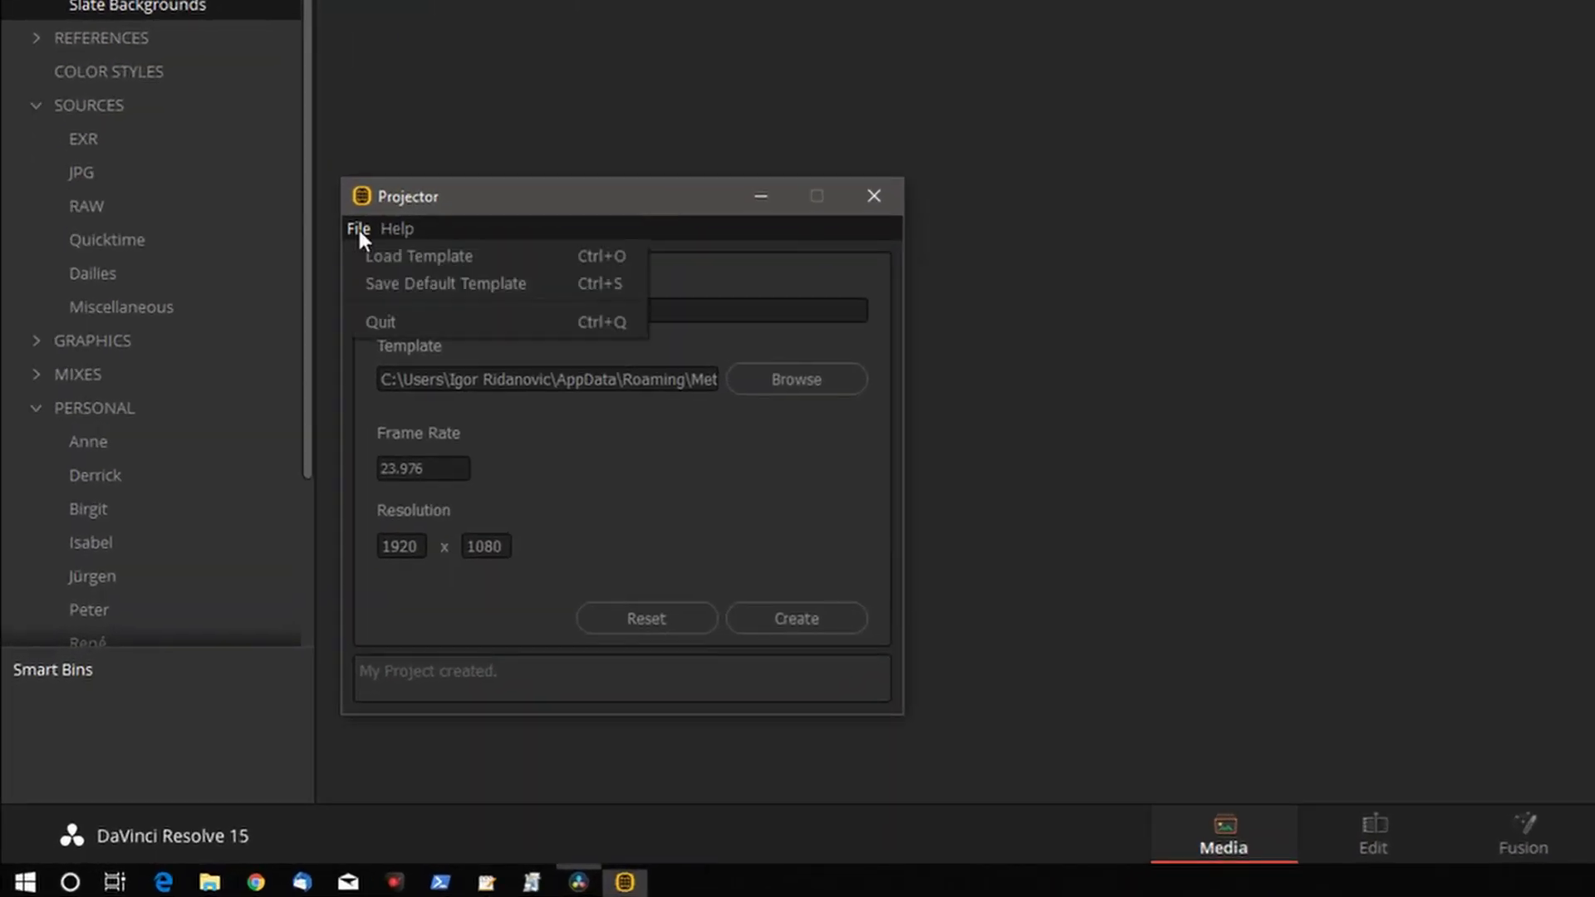
left_click(531, 287)
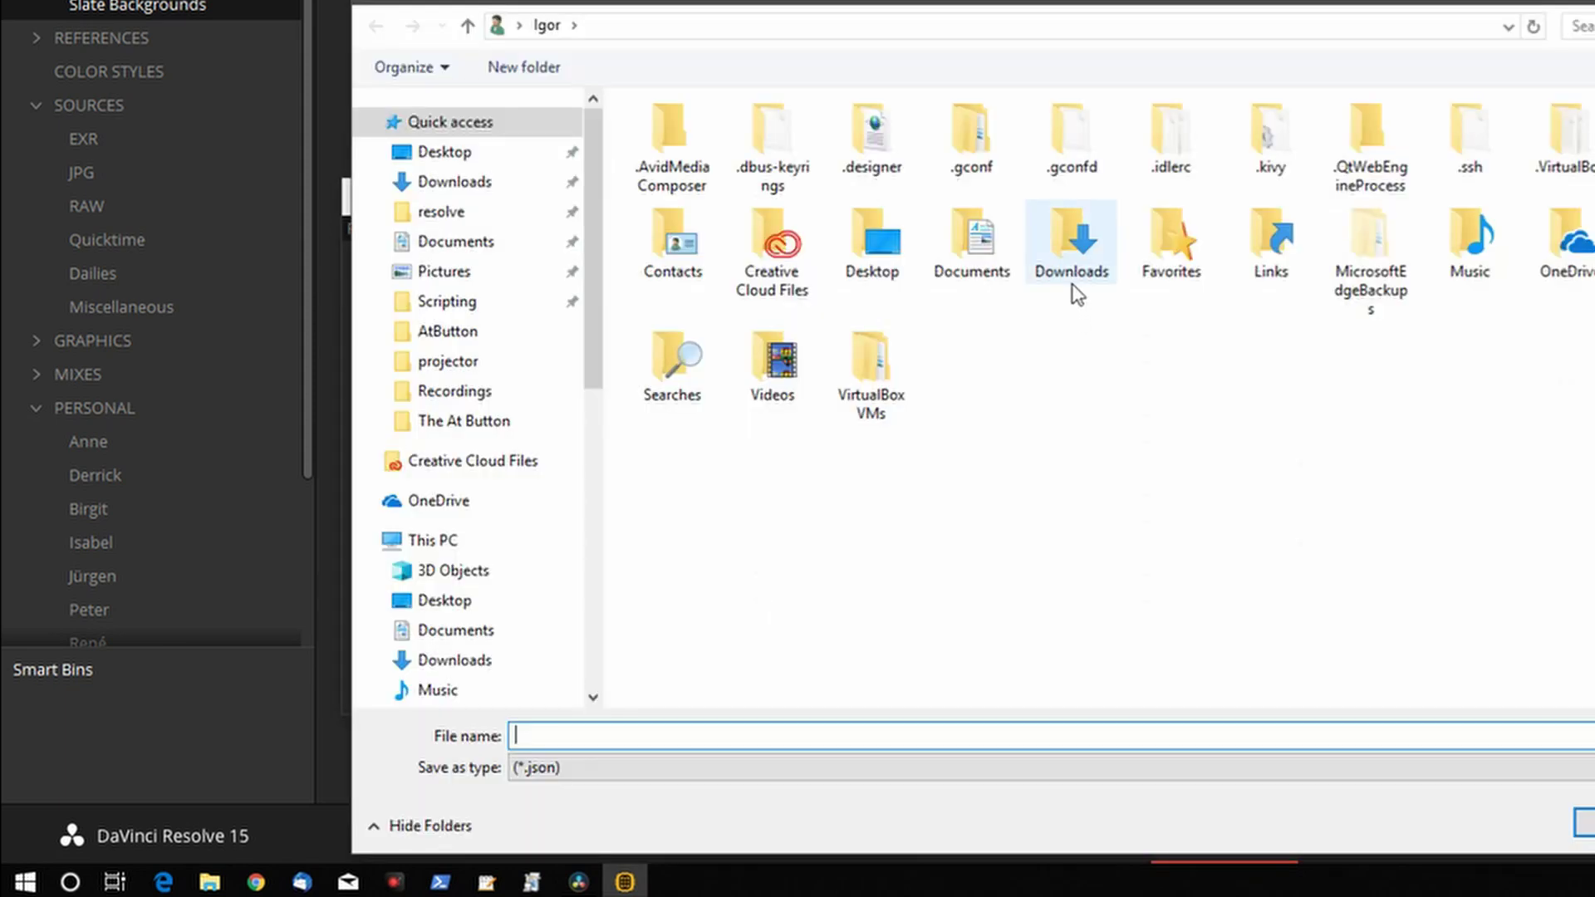
left_click(444, 151)
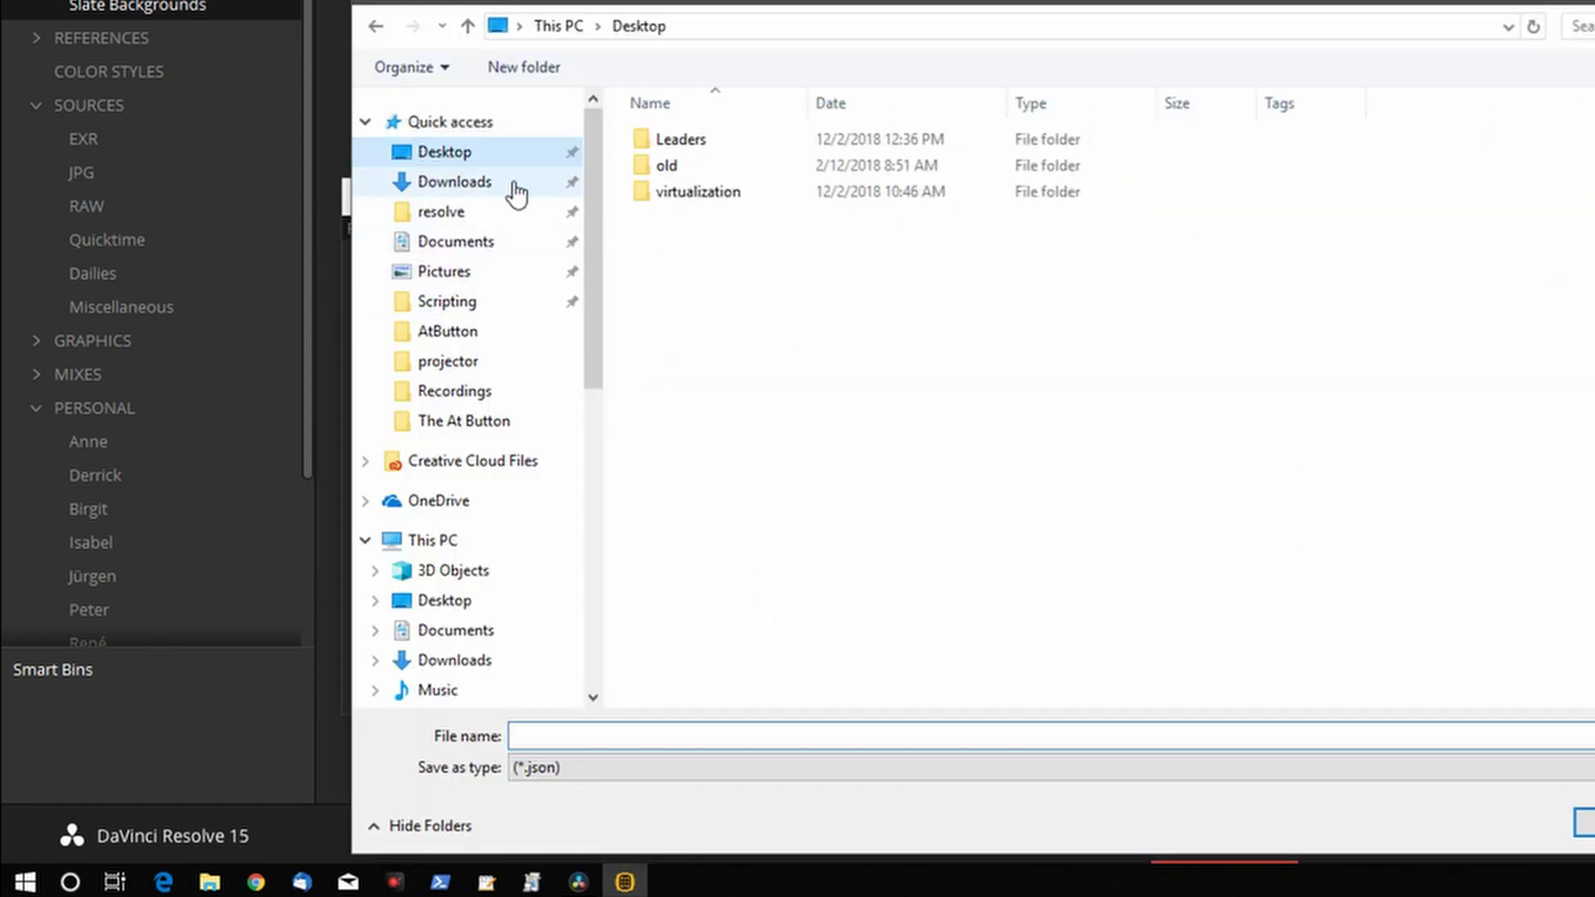
left_click(584, 731)
type("De")
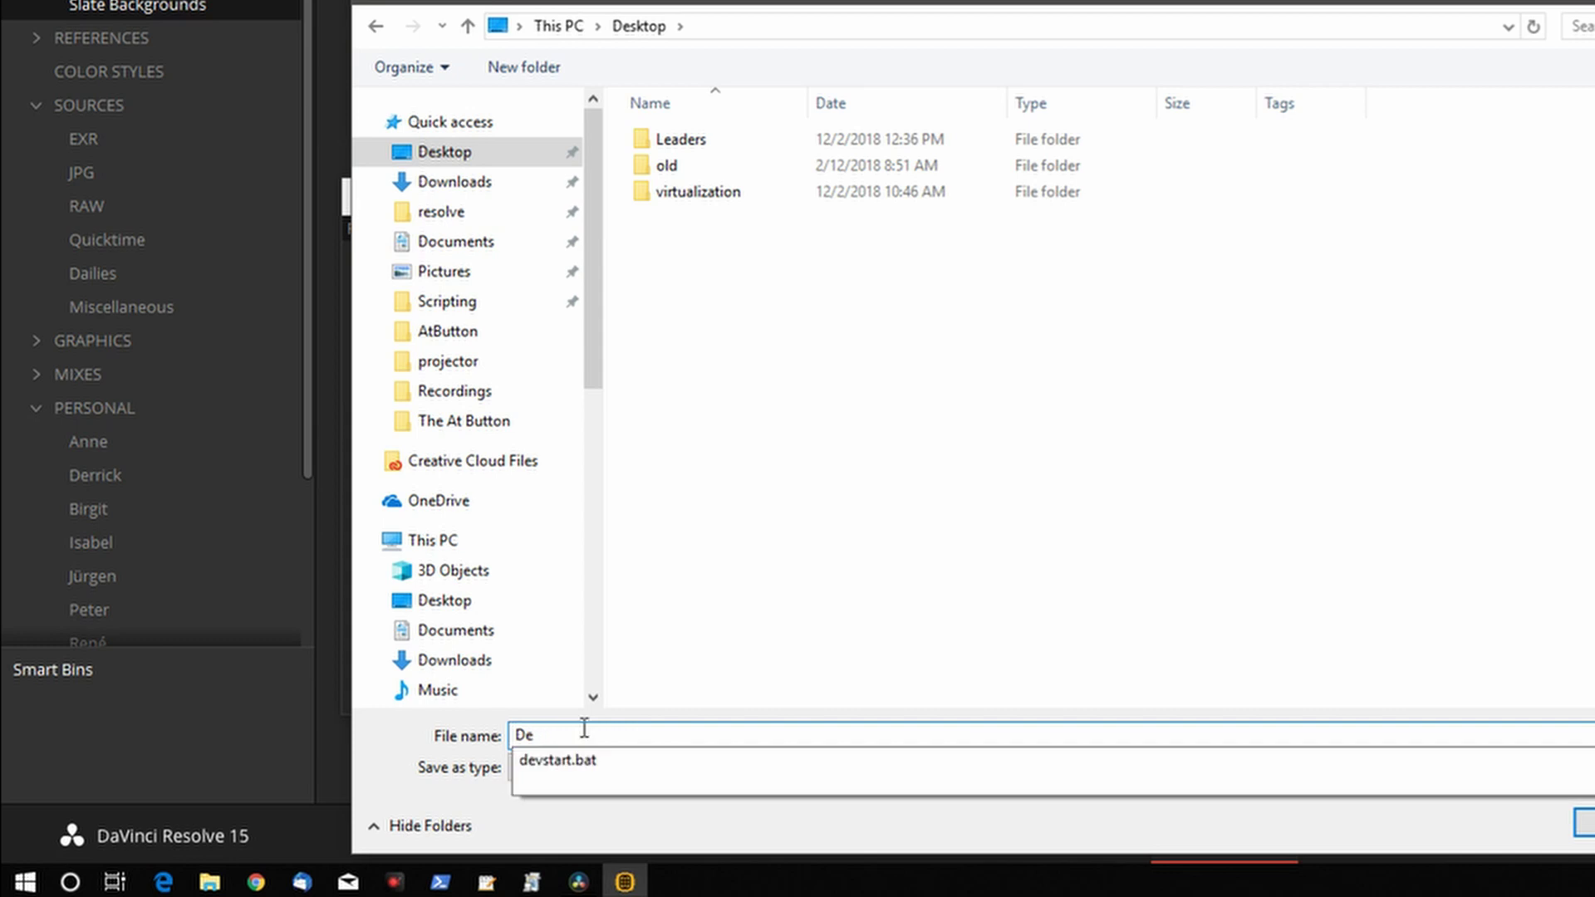
type("faultTemplate")
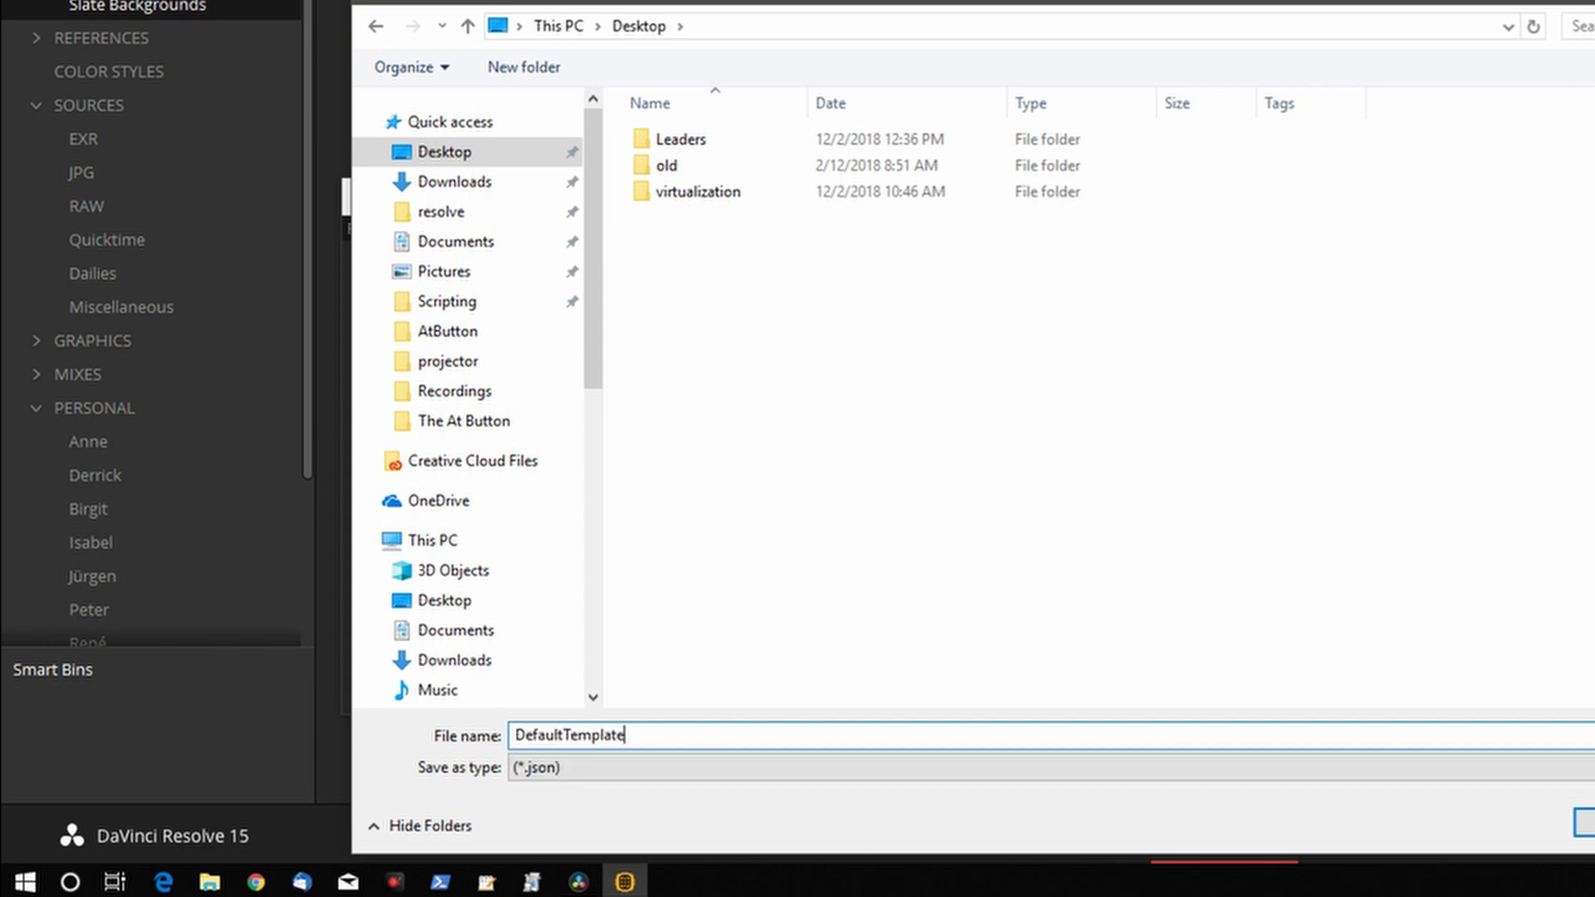
key("Return")
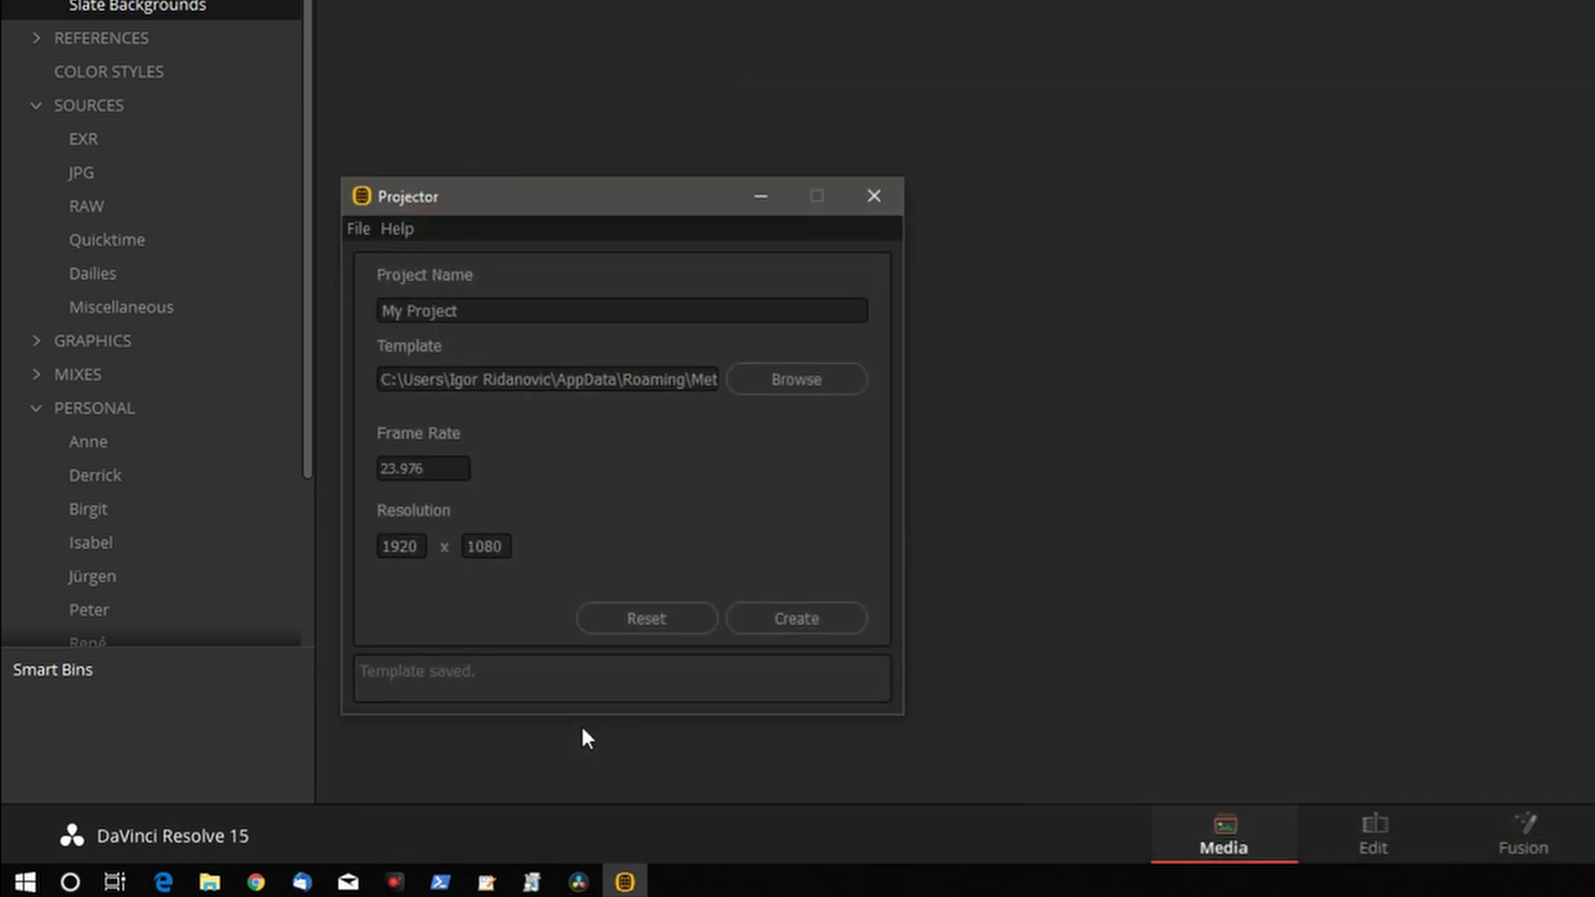
Step: Launch gedit and open DefaultTemplate.json from the Desktop
key("super")
type("gedit")
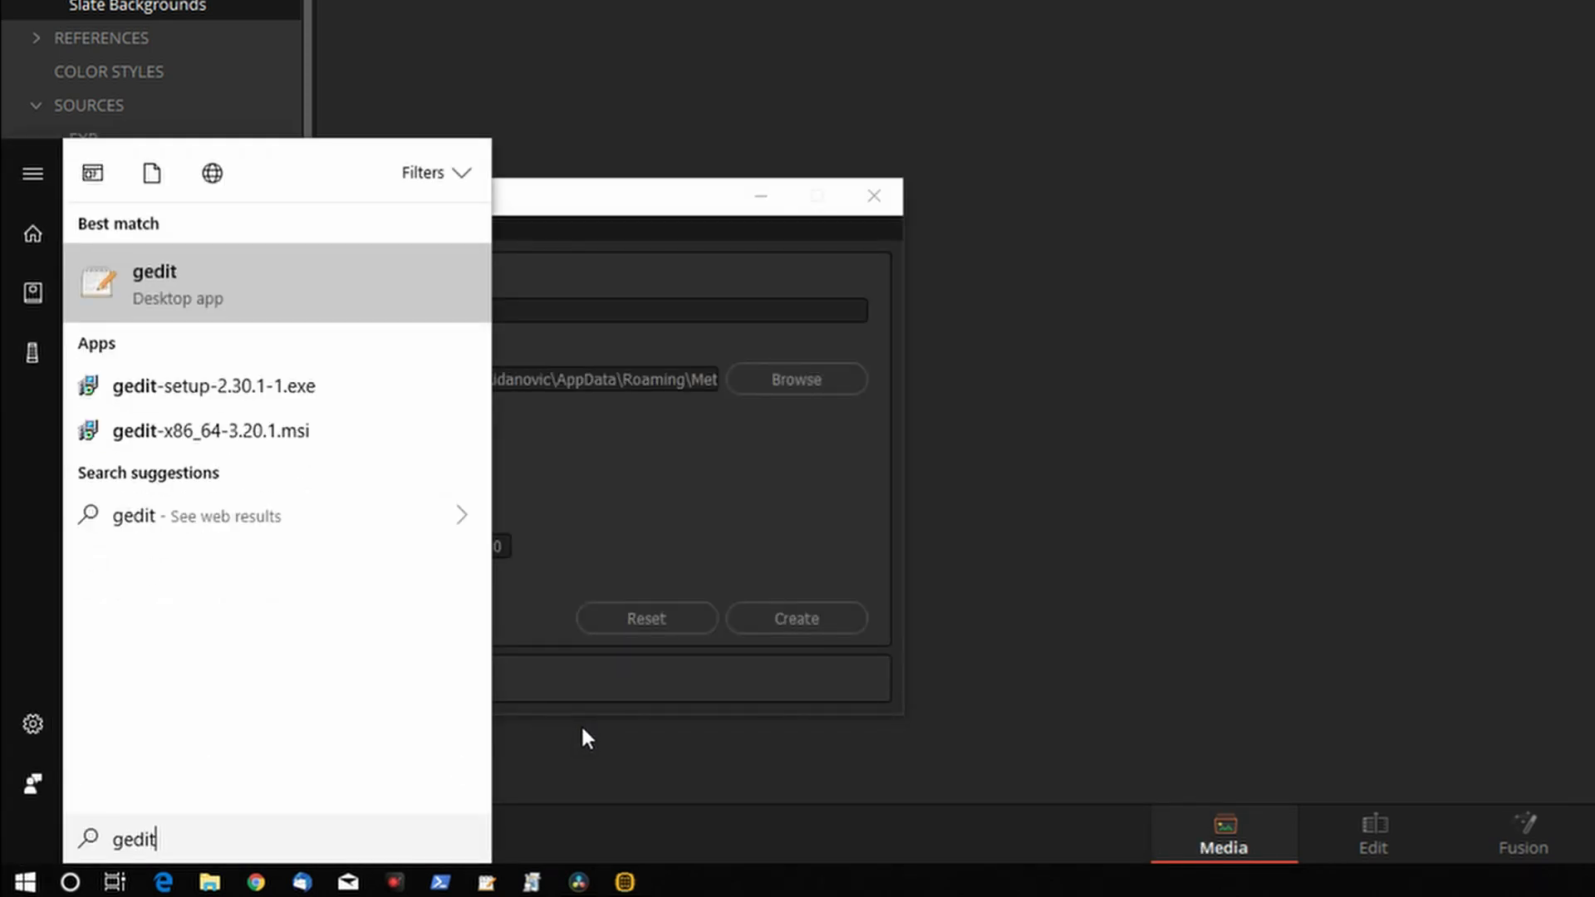
key("Return")
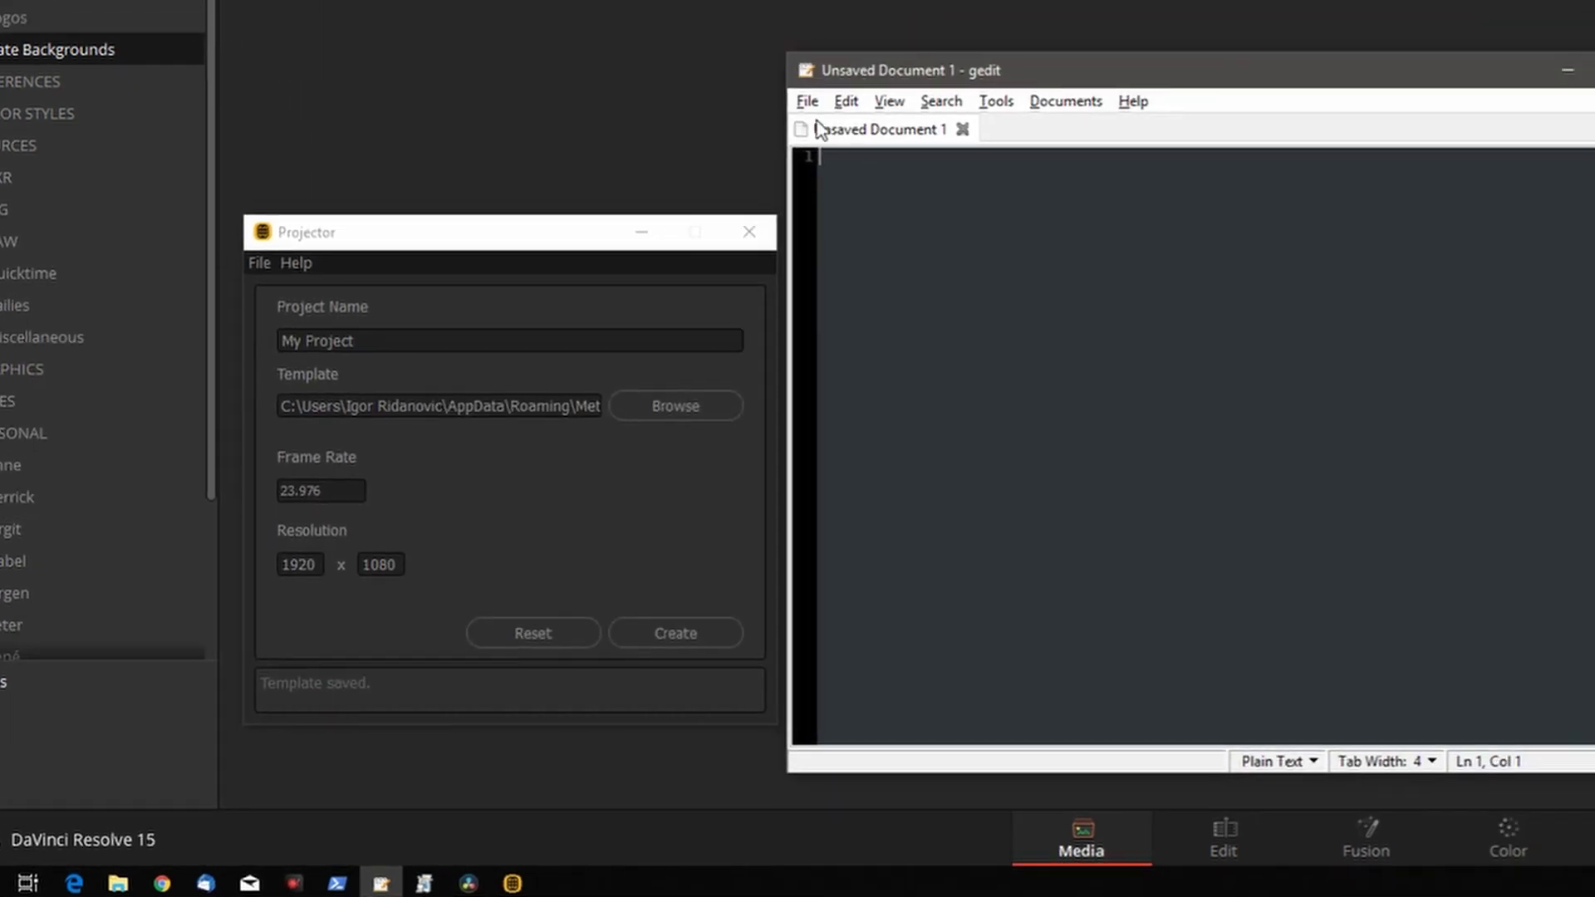
left_click(932, 58)
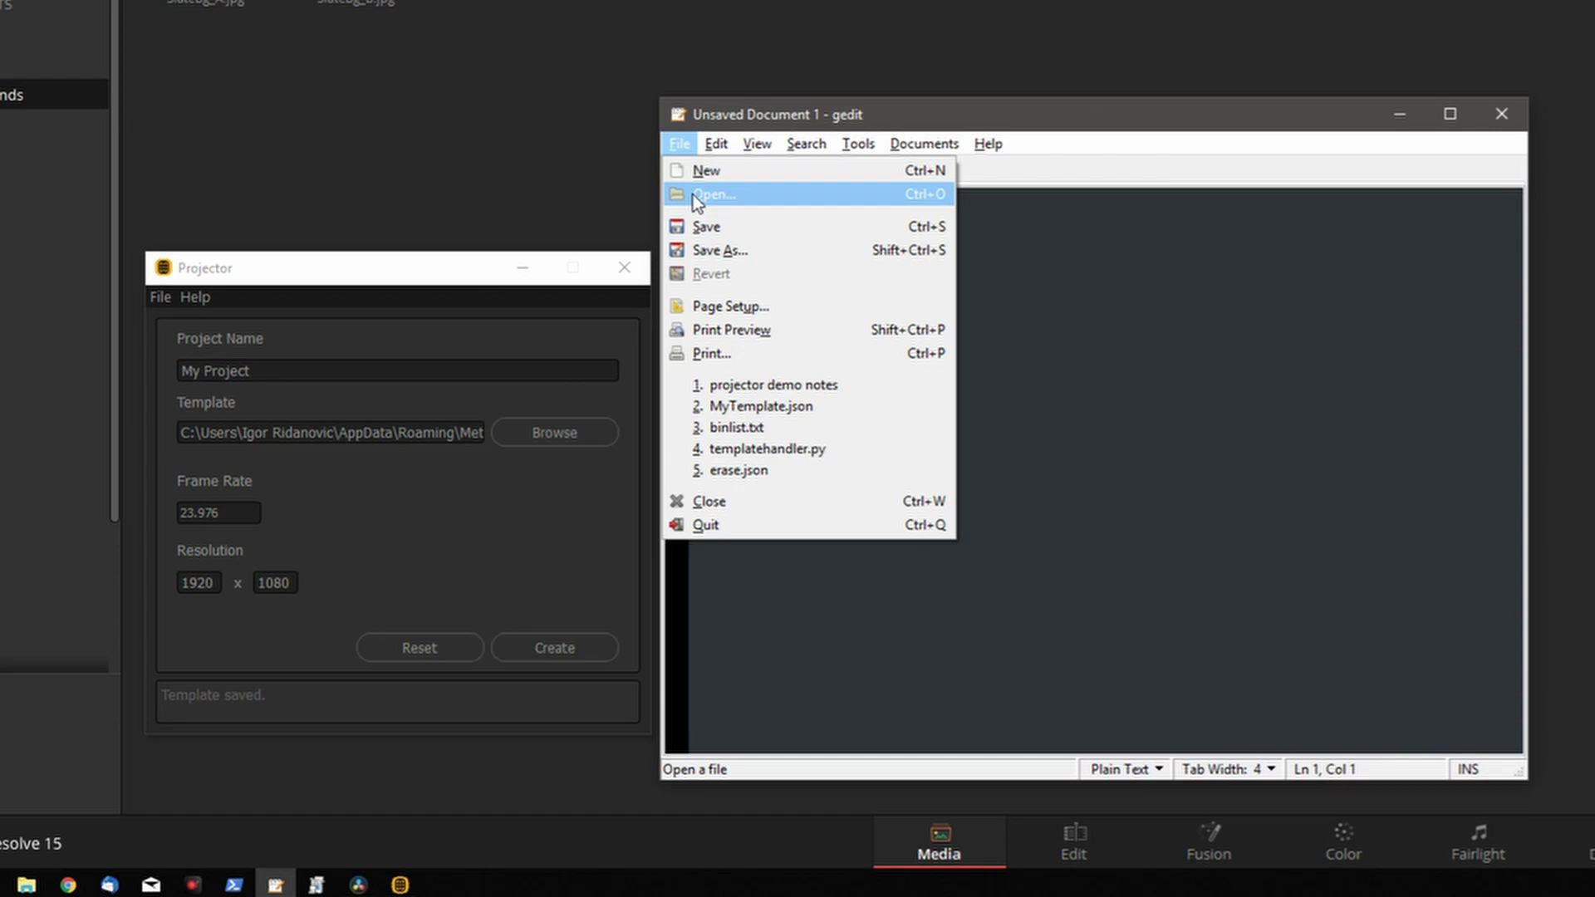
left_click(950, 115)
left_click(739, 161)
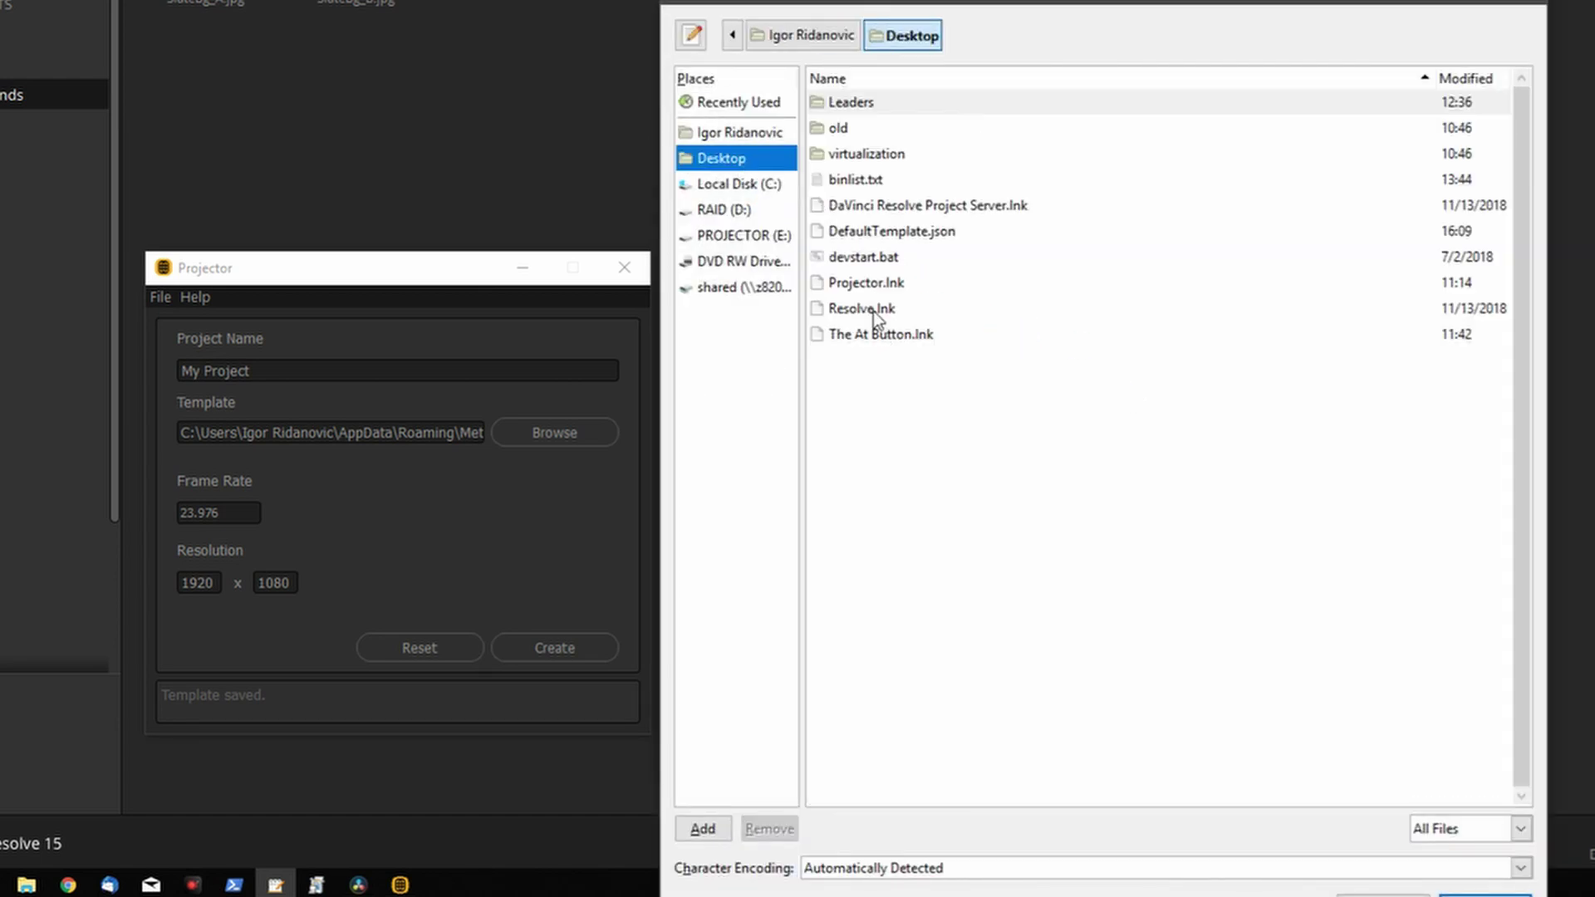
double_click(930, 230)
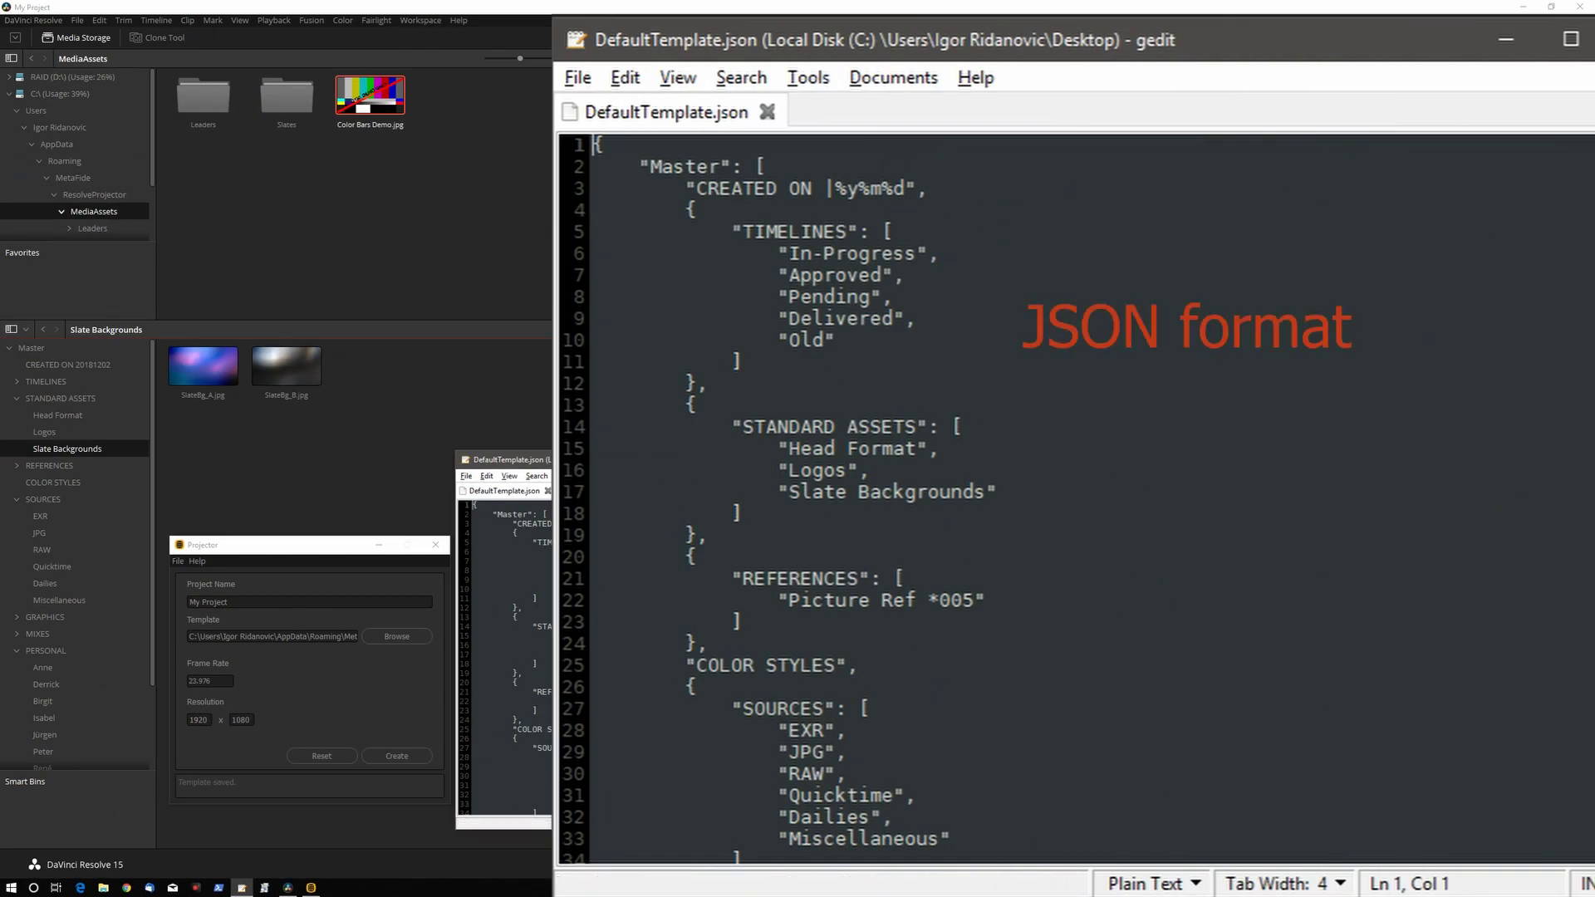
Step: Replace all bin and media entries under "Master" with a single "Shoot Day" entry and close the list with a square bracket
scroll(503, 656, "down", 15)
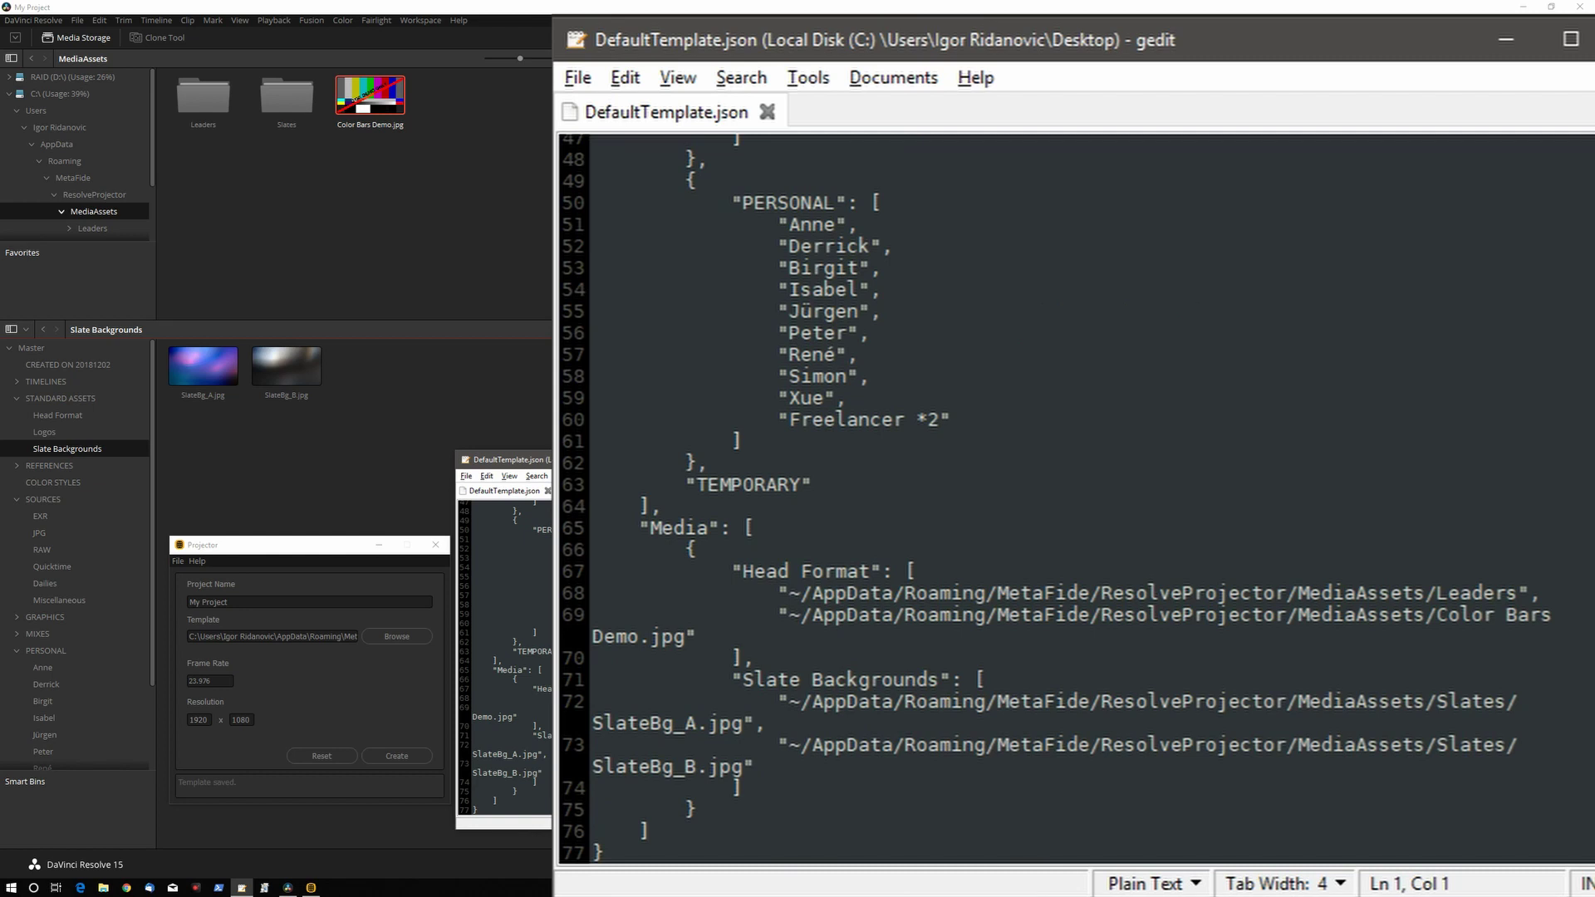
left_click_drag(662, 835, 683, 188)
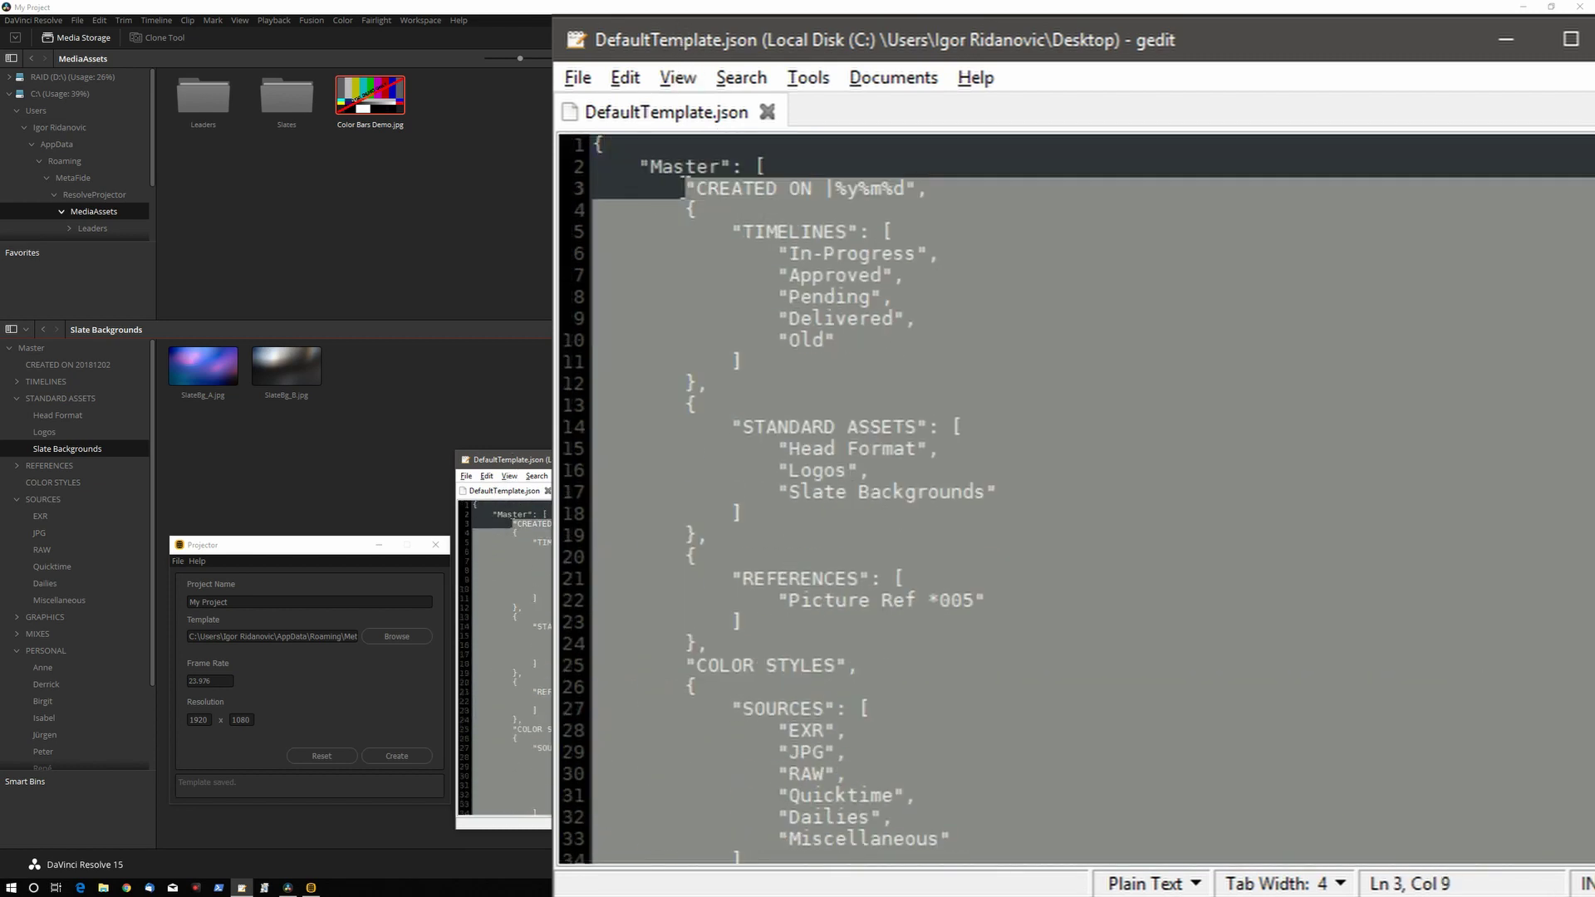
key("BackSpace")
type("\"")
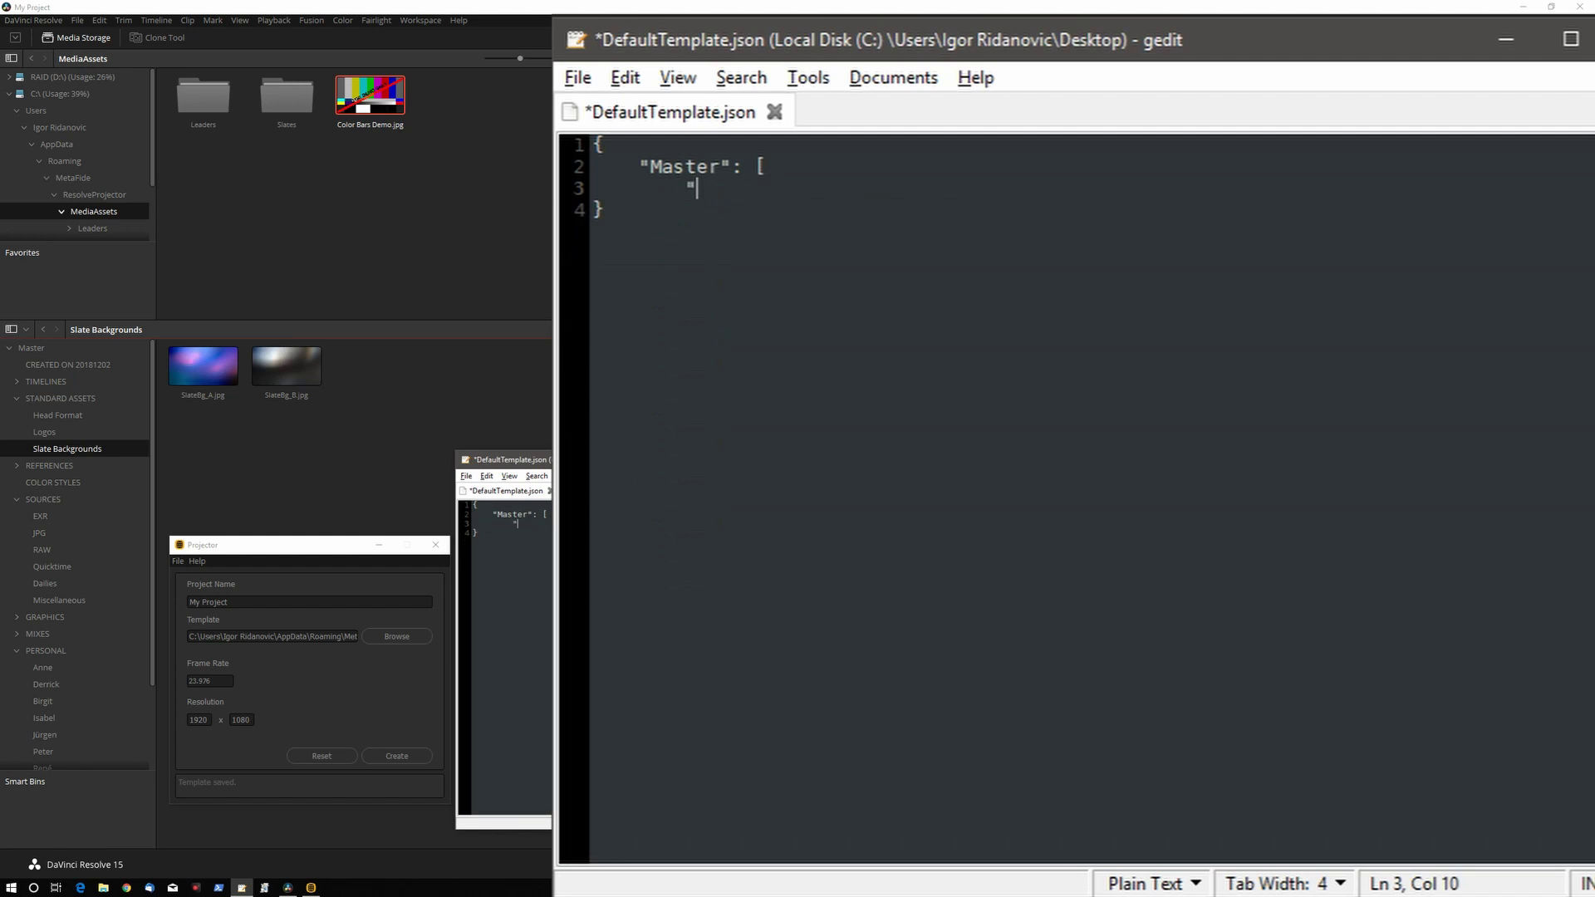
type("Shoot Day\"")
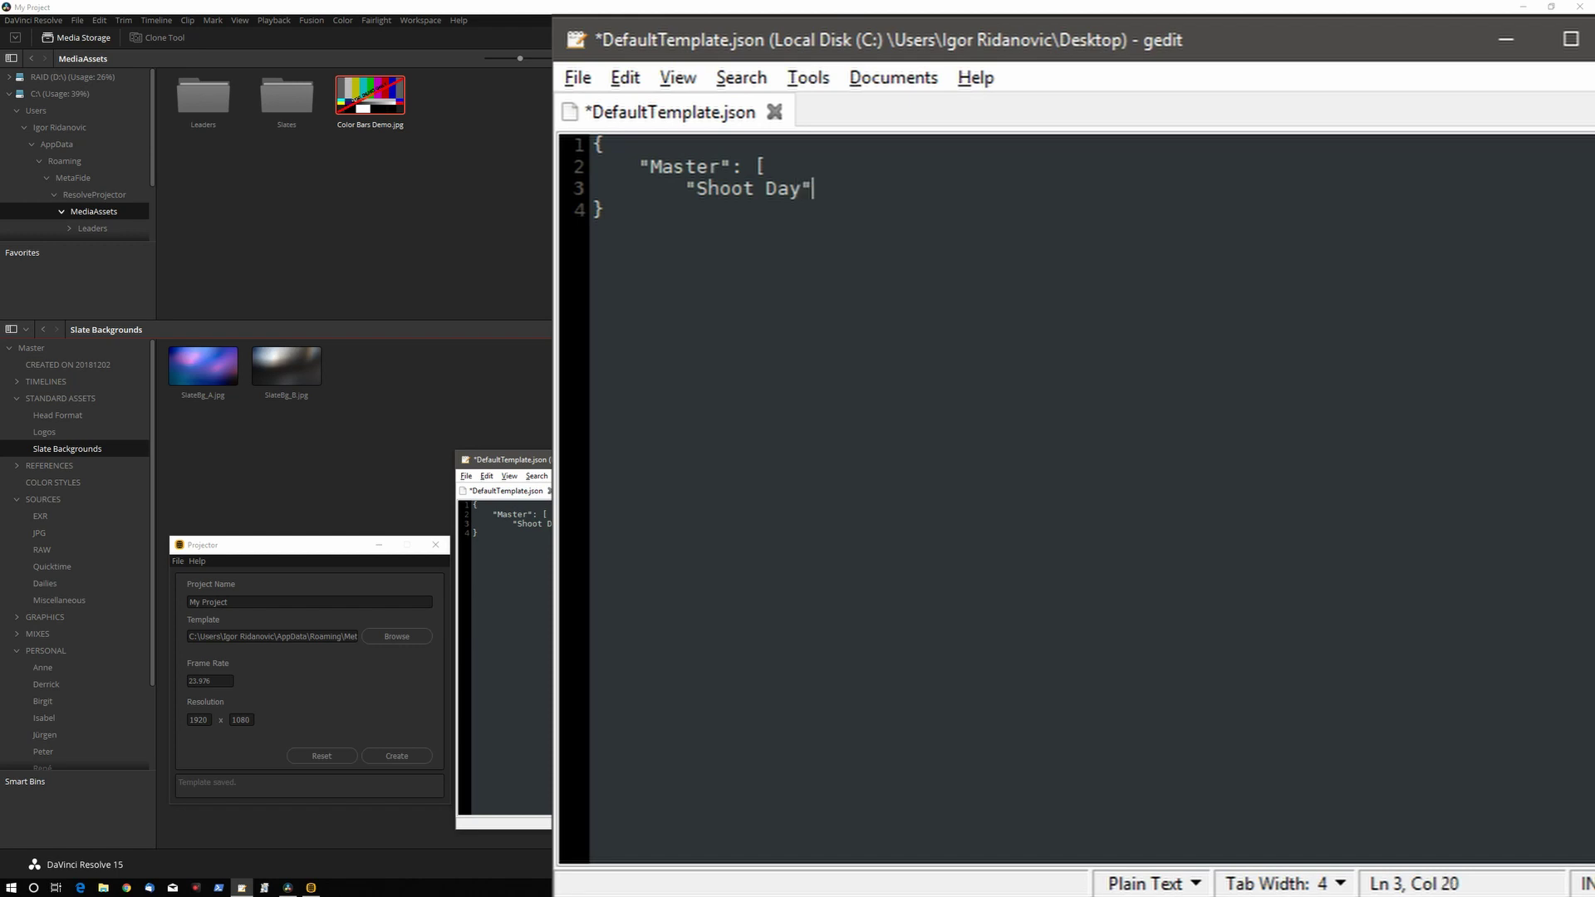
key("Return")
type("]")
Step: Save the edited template as a new file named MyTemplate.json on the Desktop
left_click(466, 476)
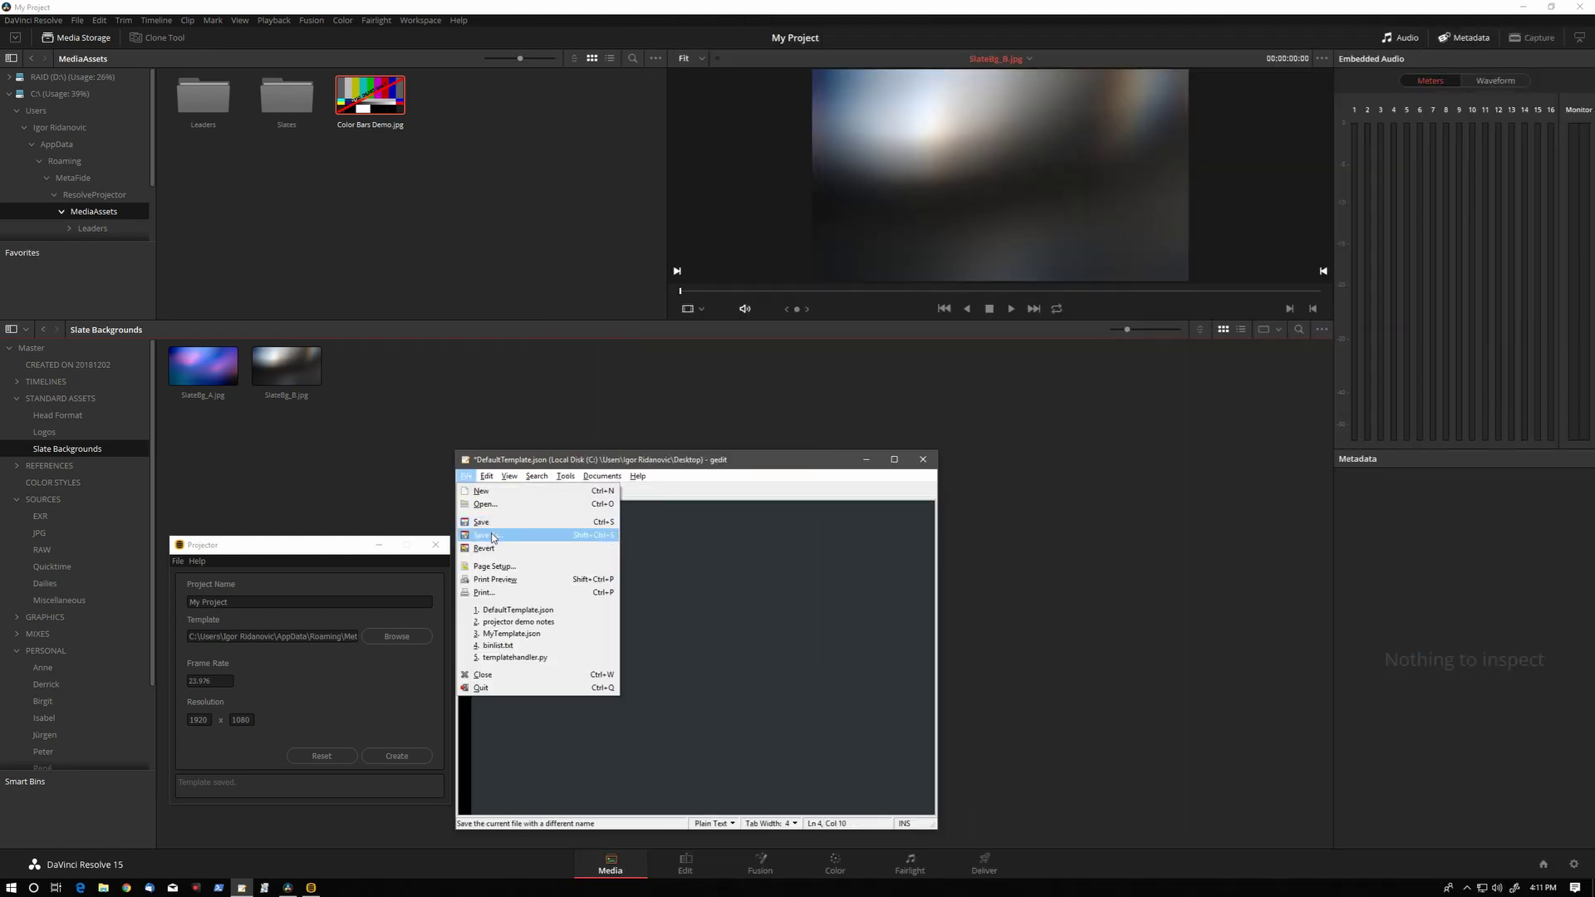
left_click(562, 542)
type("My")
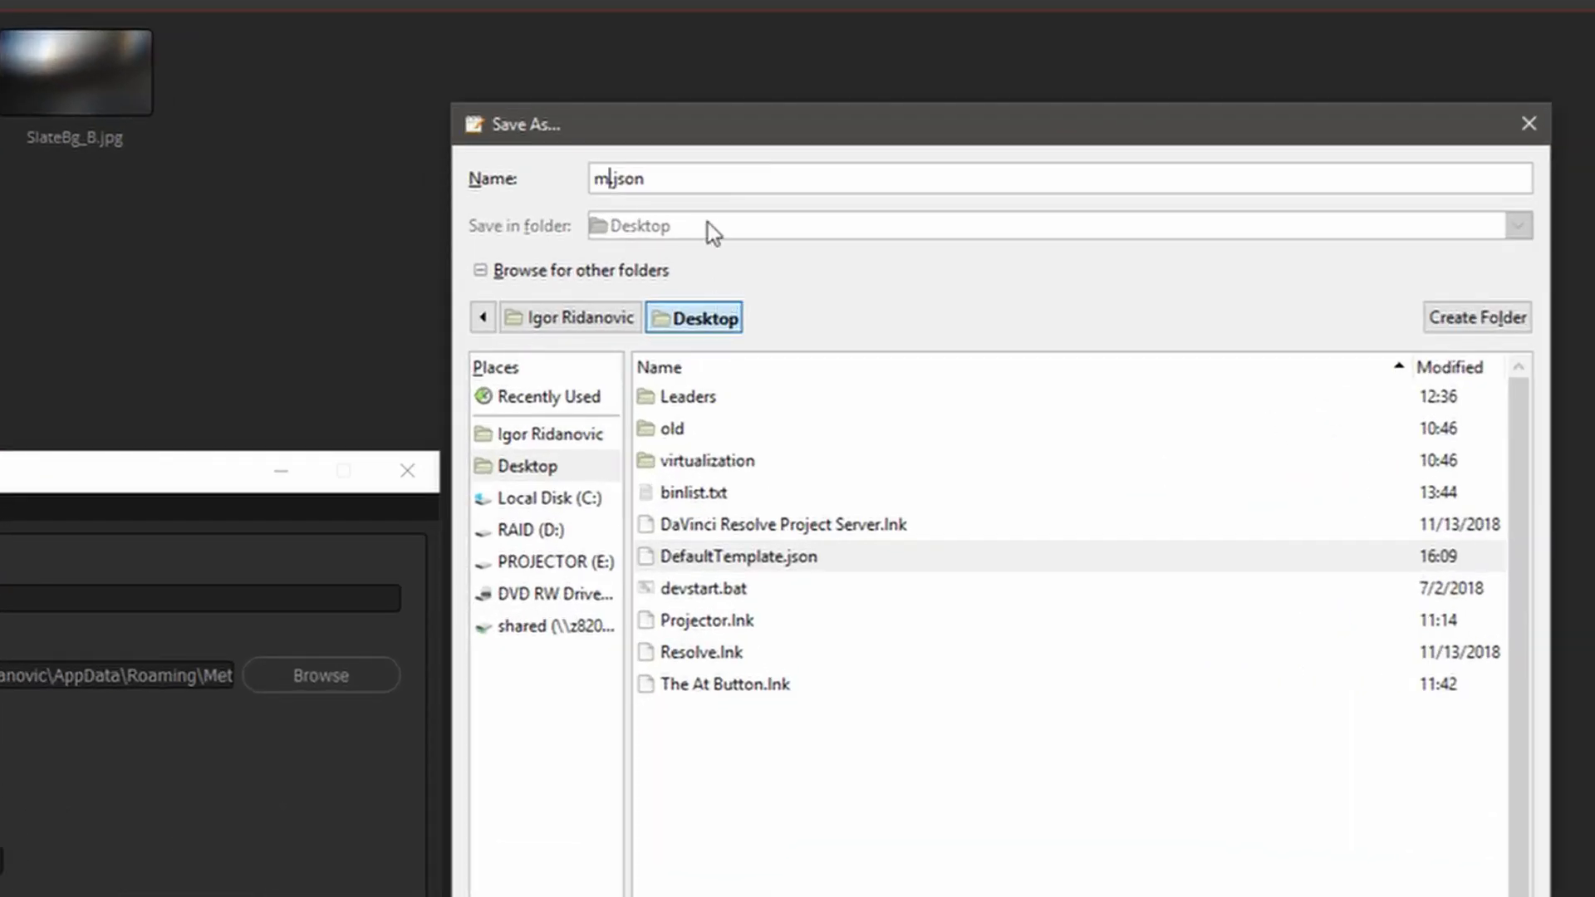
type("Template")
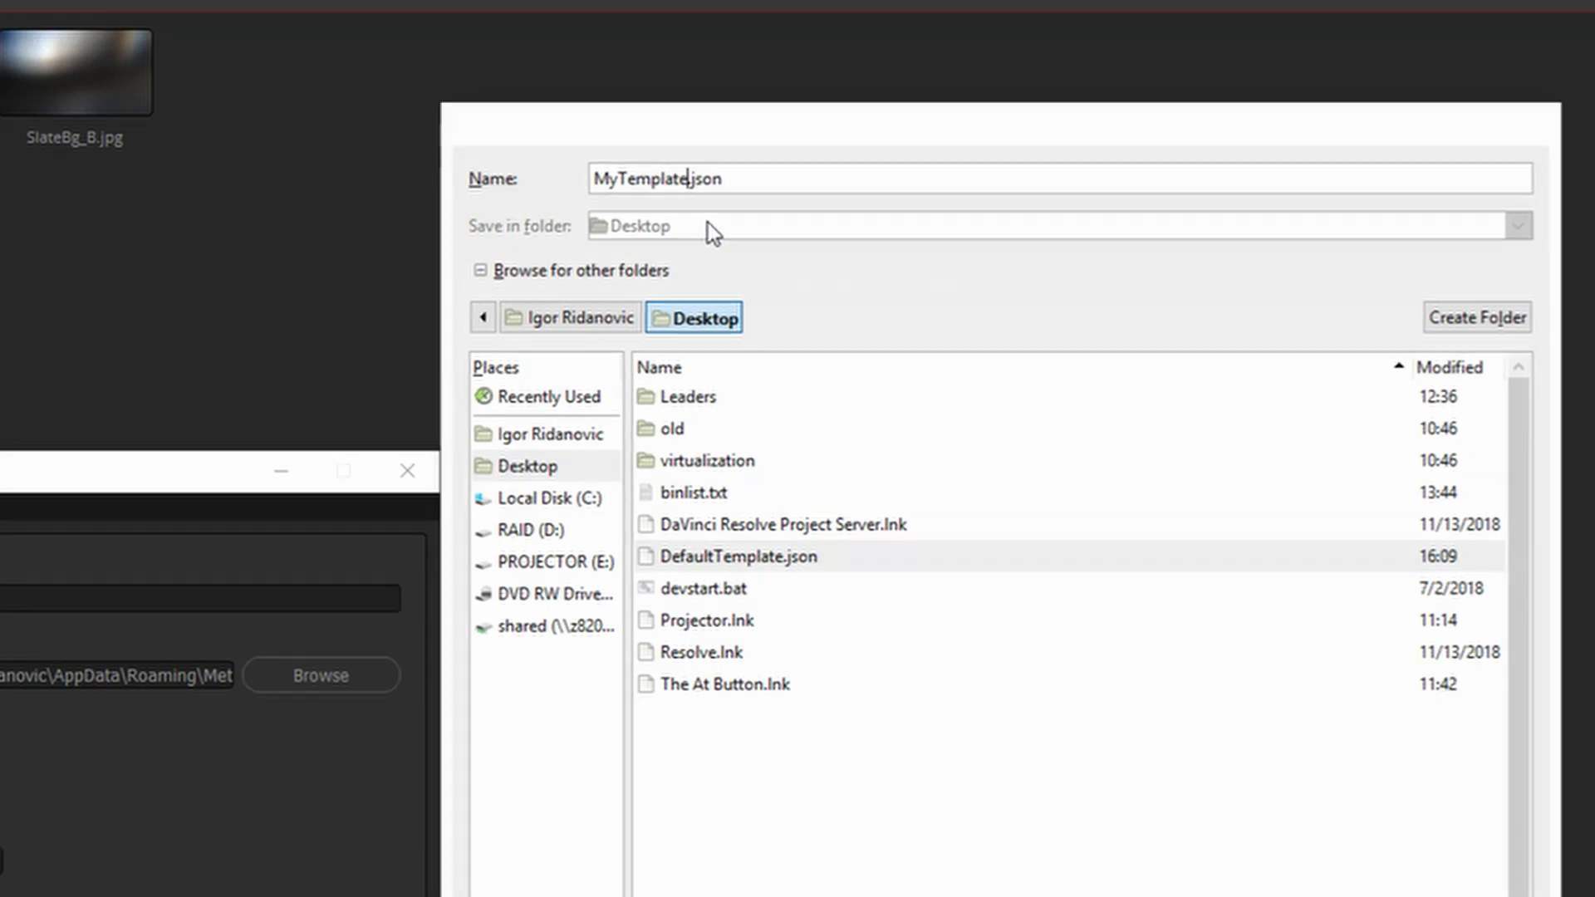
Step: Finish saving MyTemplate.json and load it from the Desktop as the template in Projector
key("Return")
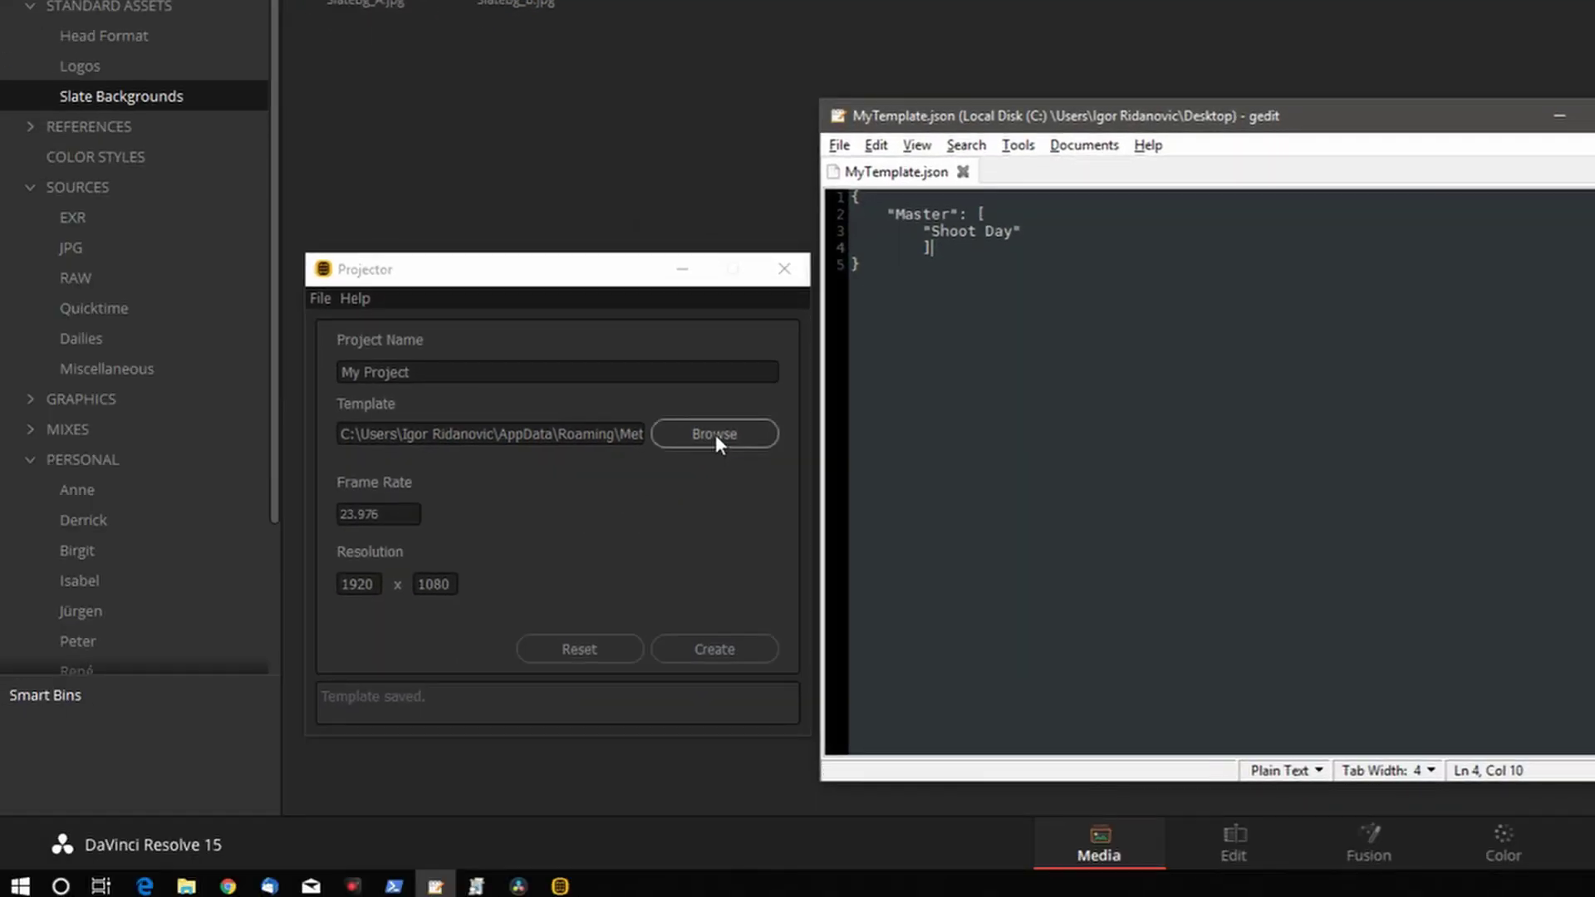
left_click(715, 434)
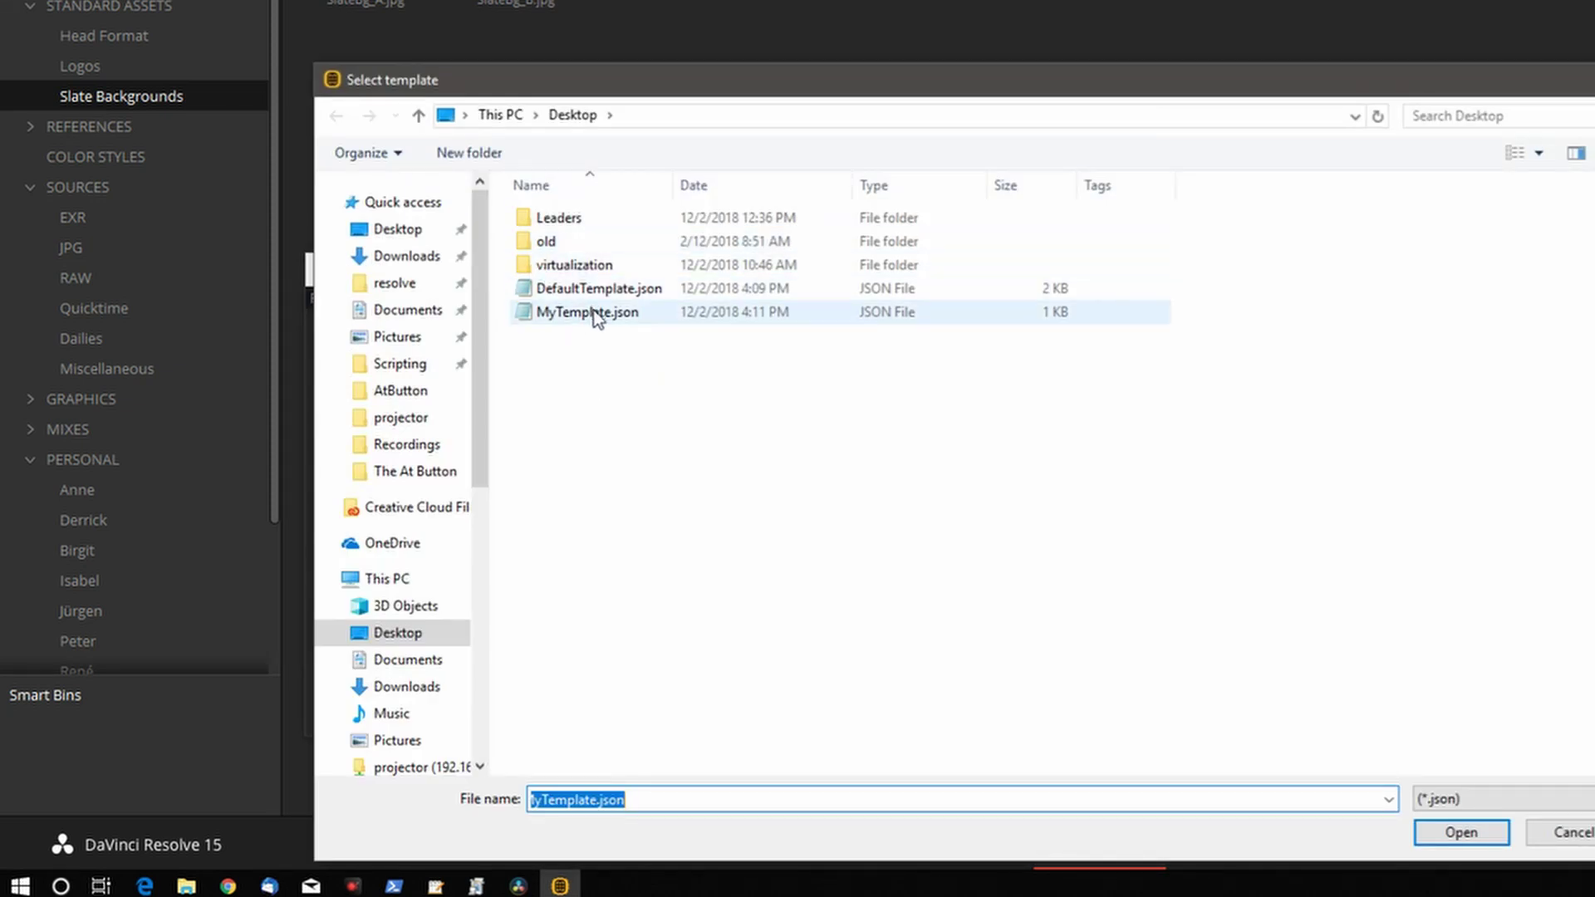
left_click(595, 319)
left_click(1461, 832)
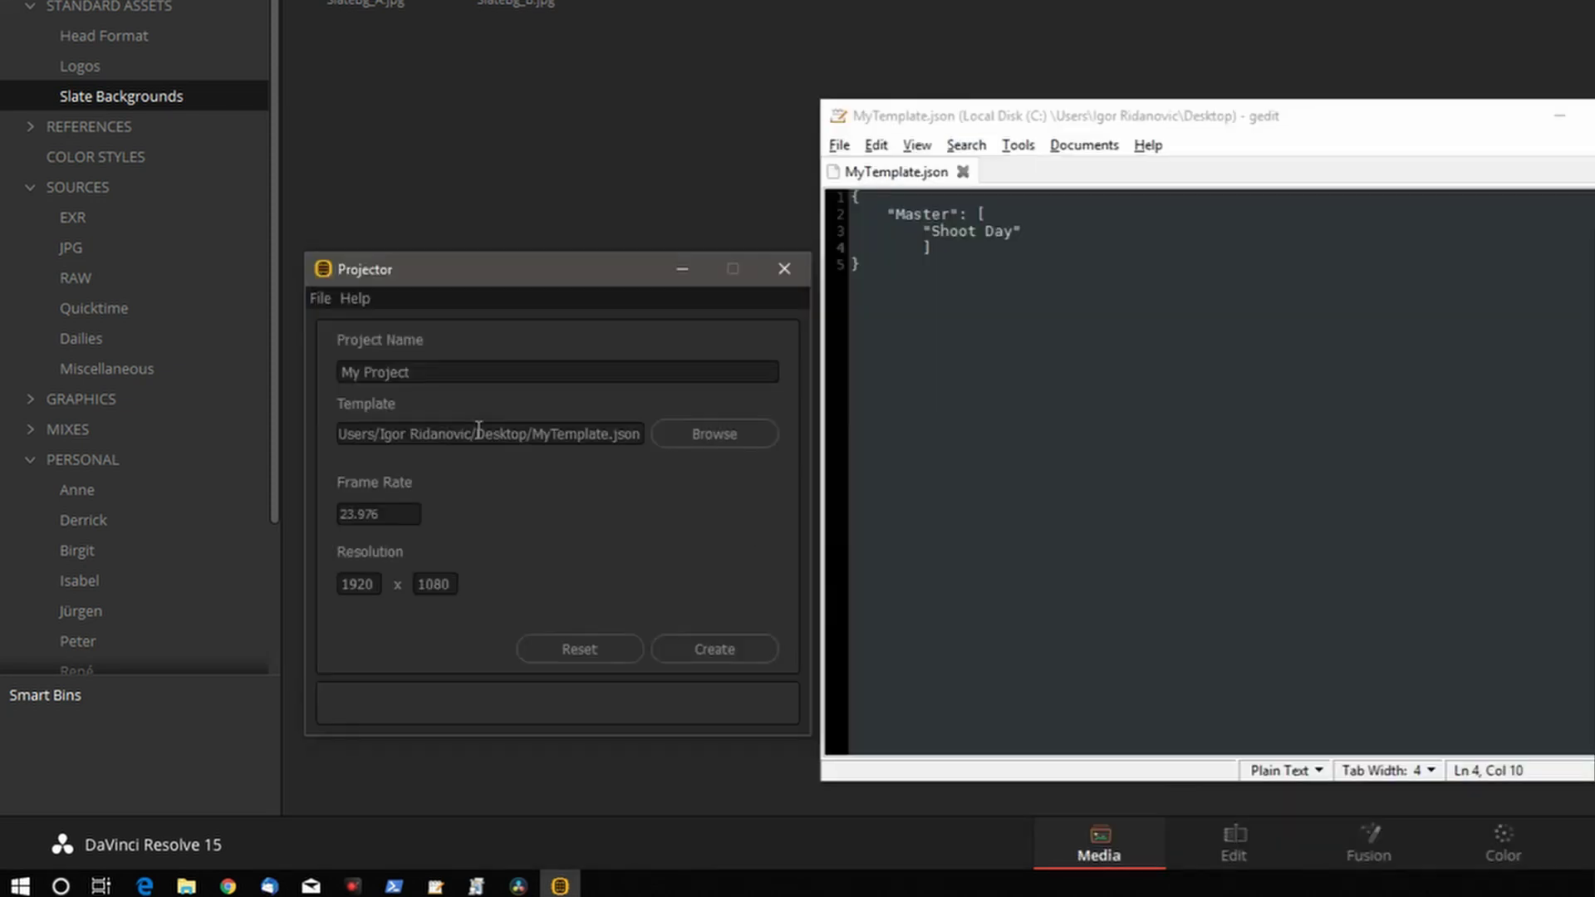
Step: Rename the project to "My Project 02" and create it from the MyTemplate.json template
left_click(465, 373)
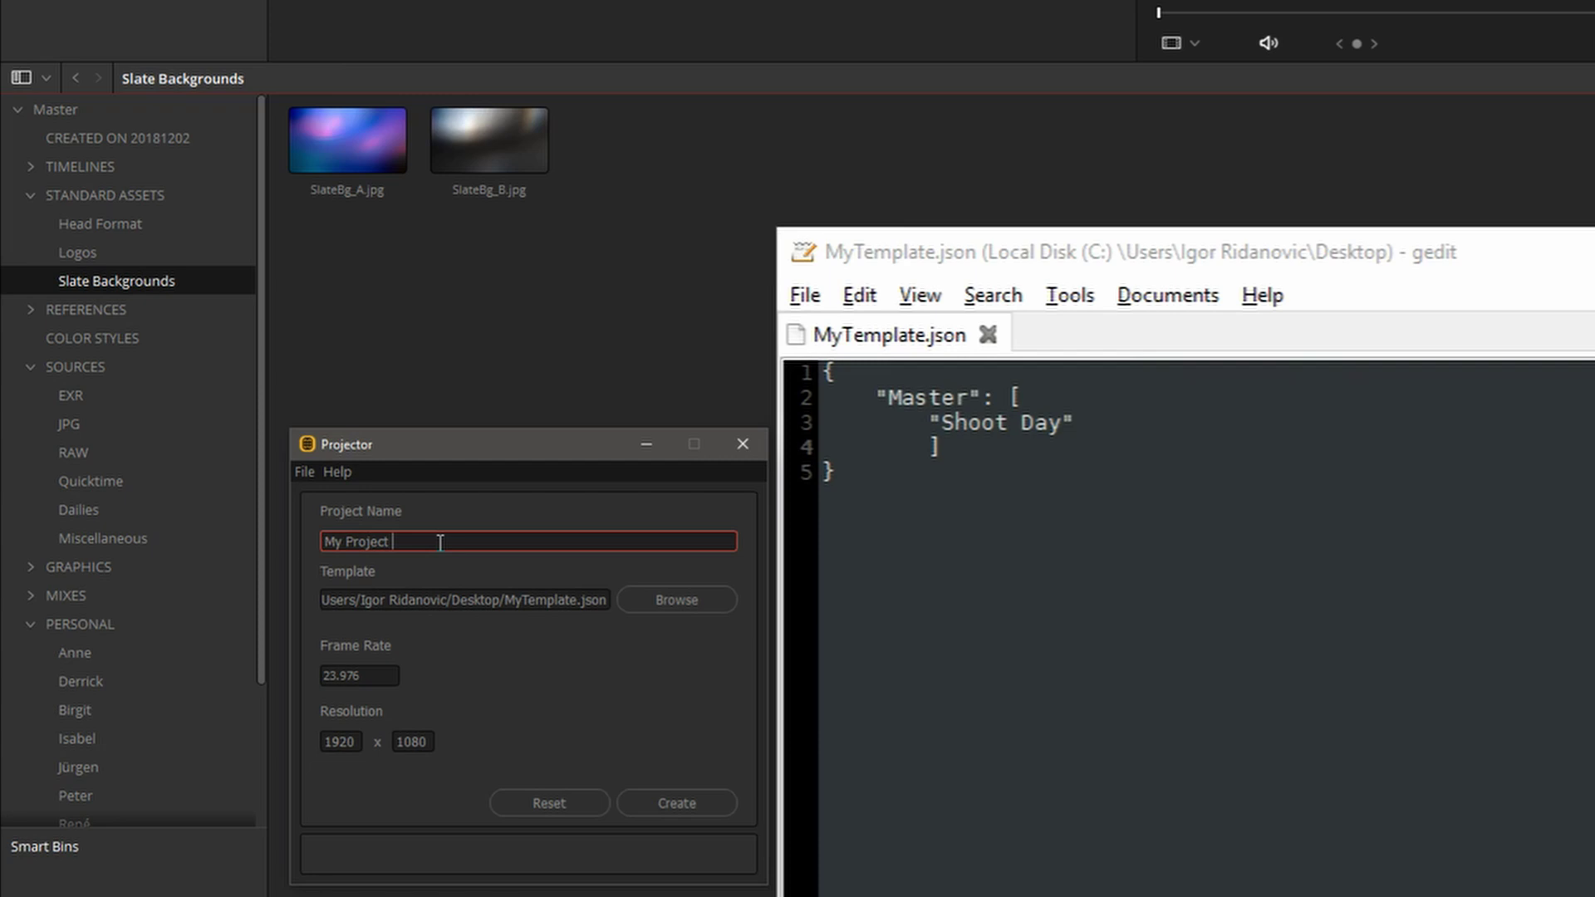
type("02")
left_click(679, 802)
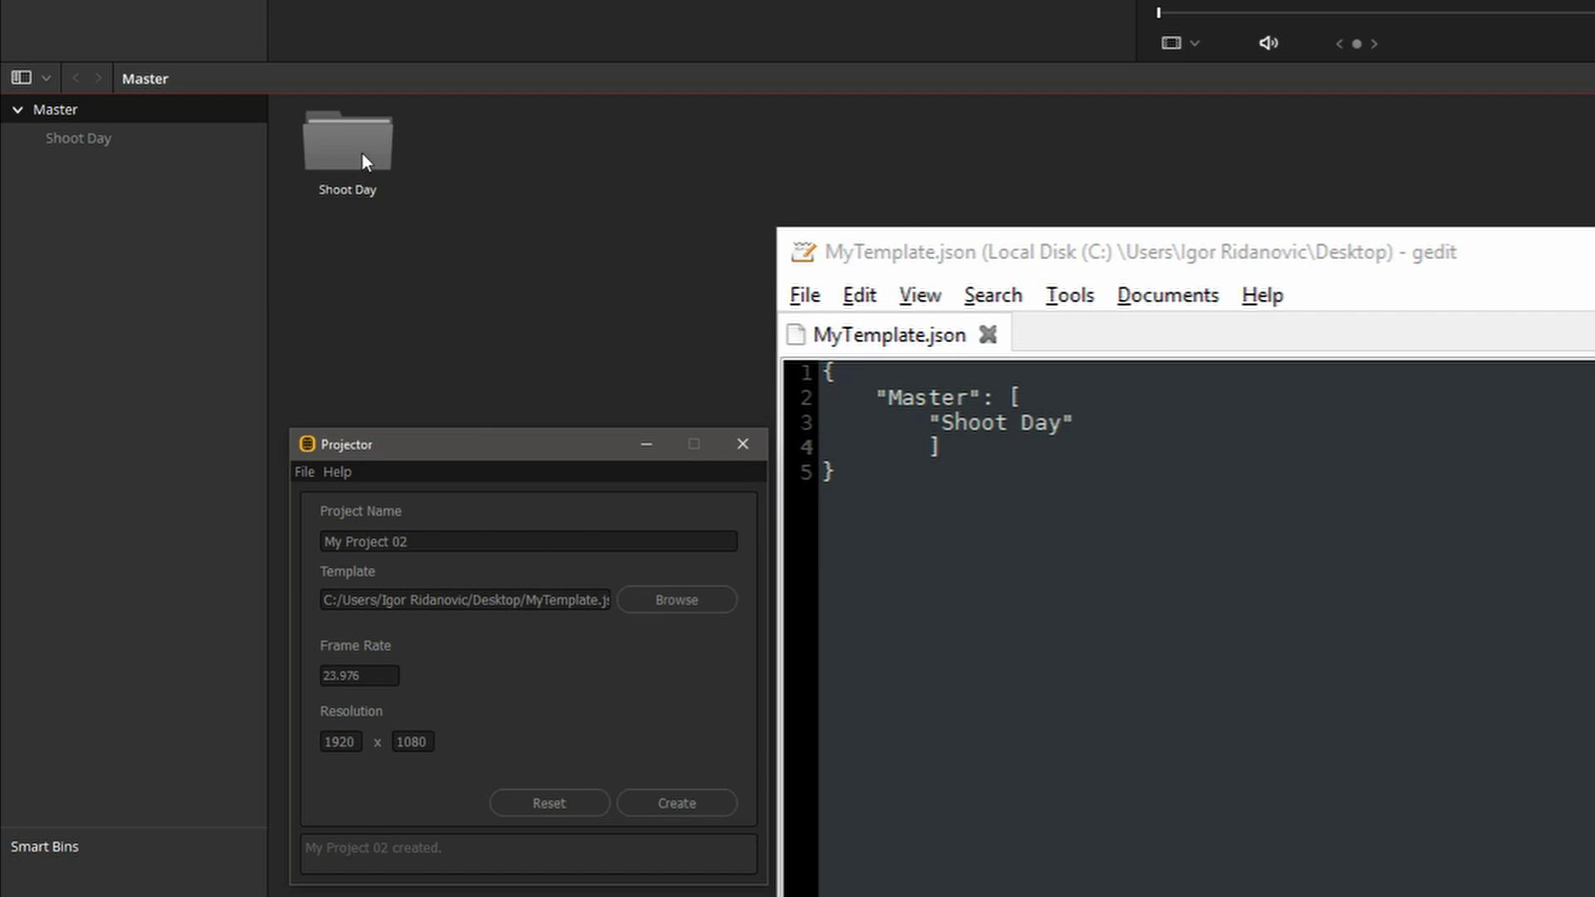
Step: In gedit, add the entries "Shhot Day" and "Shoot Day 3" after "Shoot Day" in the "Master" list, separated by commas
left_click(1130, 426)
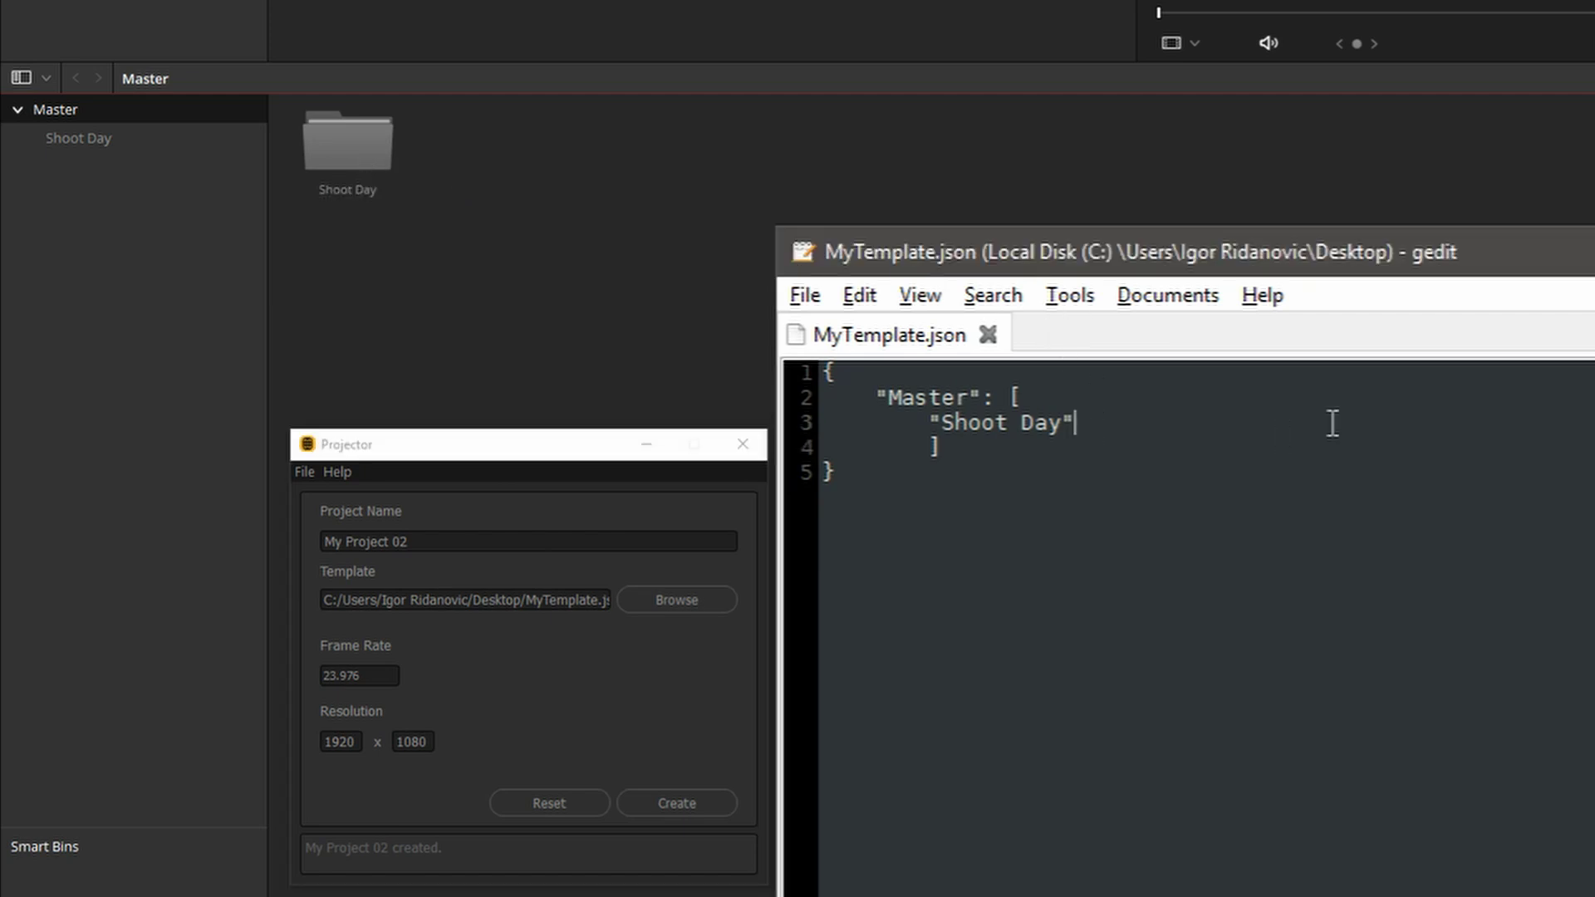
type(", \"Shhot ")
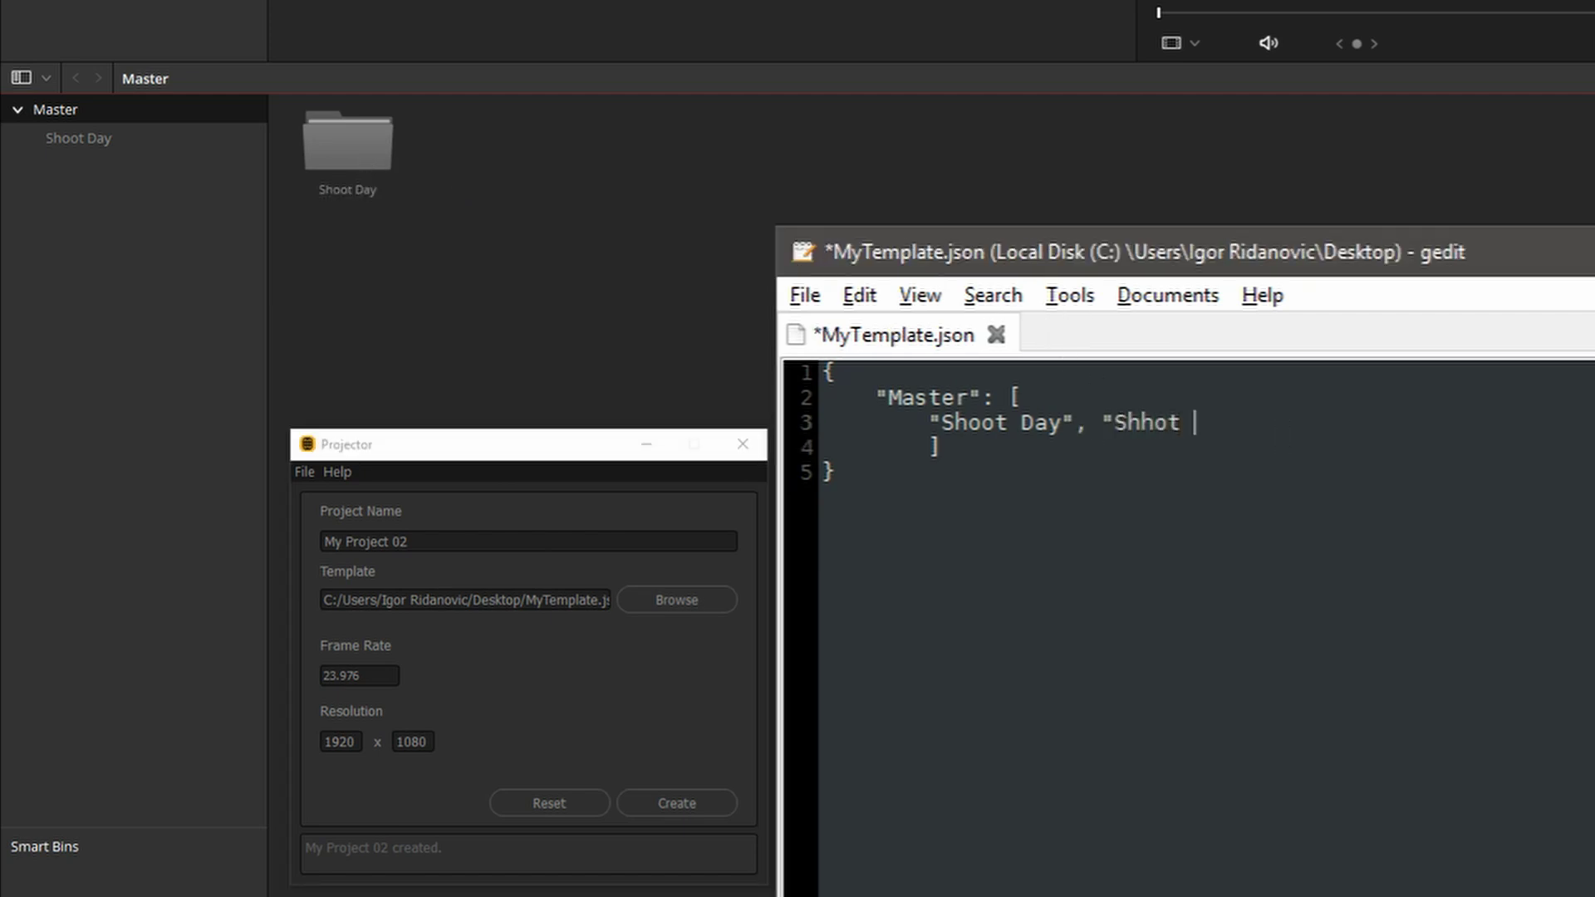
type("Day2\", \"Shoot Day")
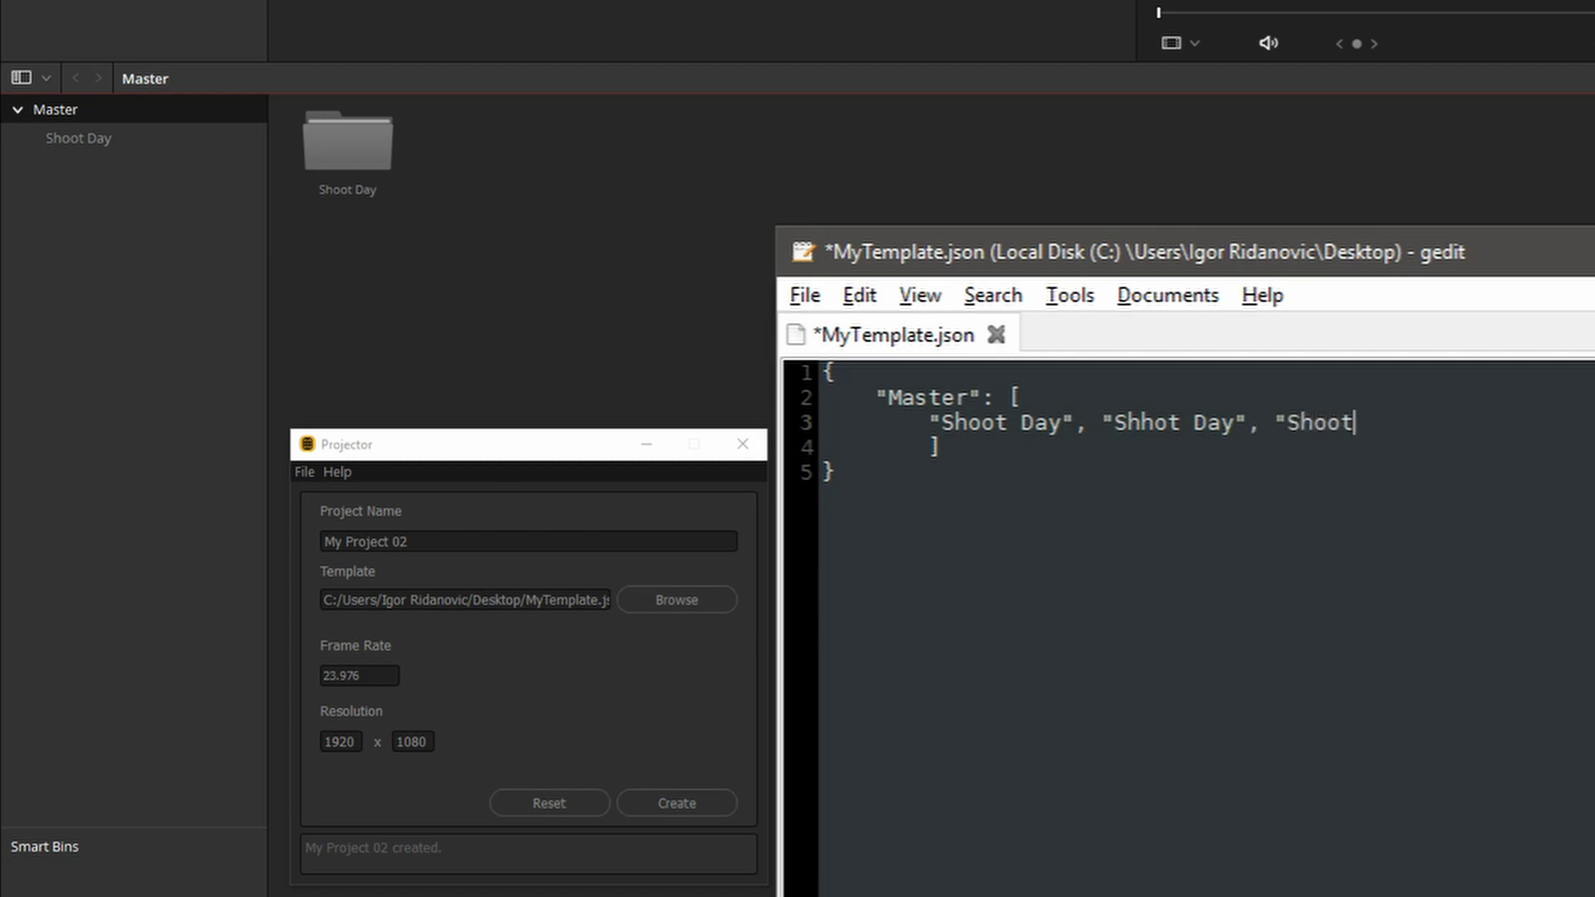
type(" 3\"")
Step: Number the first two entries as "Shoot Day 1" and "Shhot Day 2", and save the template
key("Left")
key("Left")
key("Left")
key("Left")
key("Left")
key("Left")
key("Left")
key("Left")
key("Left")
key("Left")
key("Left")
key("Left")
key("Left")
key("Left")
key("Left")
key("Left")
type("2")
key("Left")
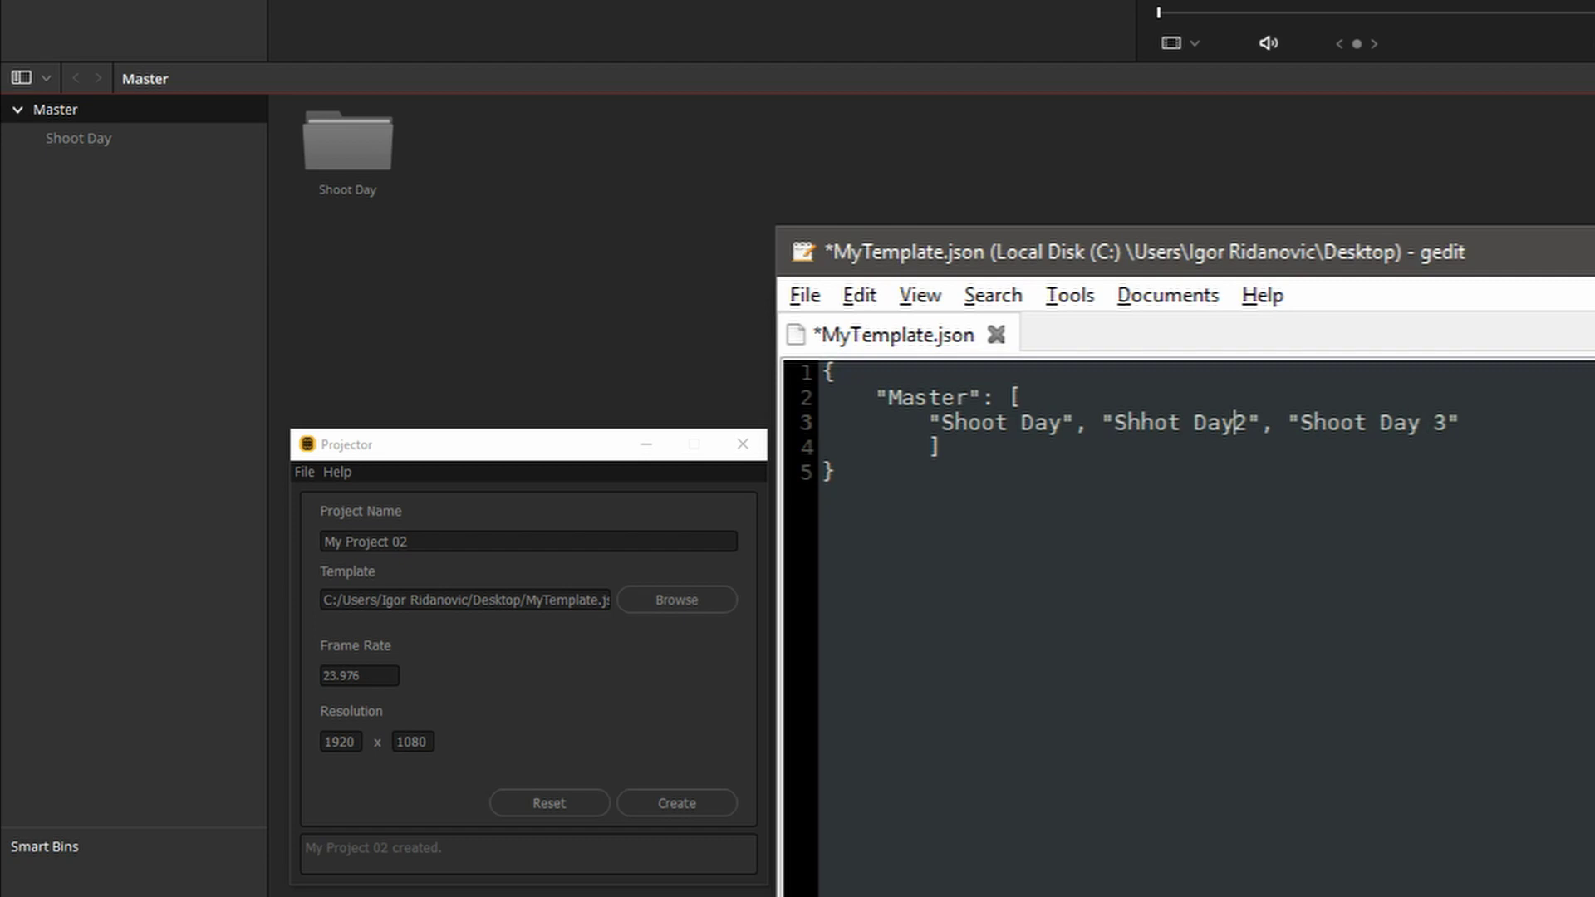
left_click(1066, 424)
type("1")
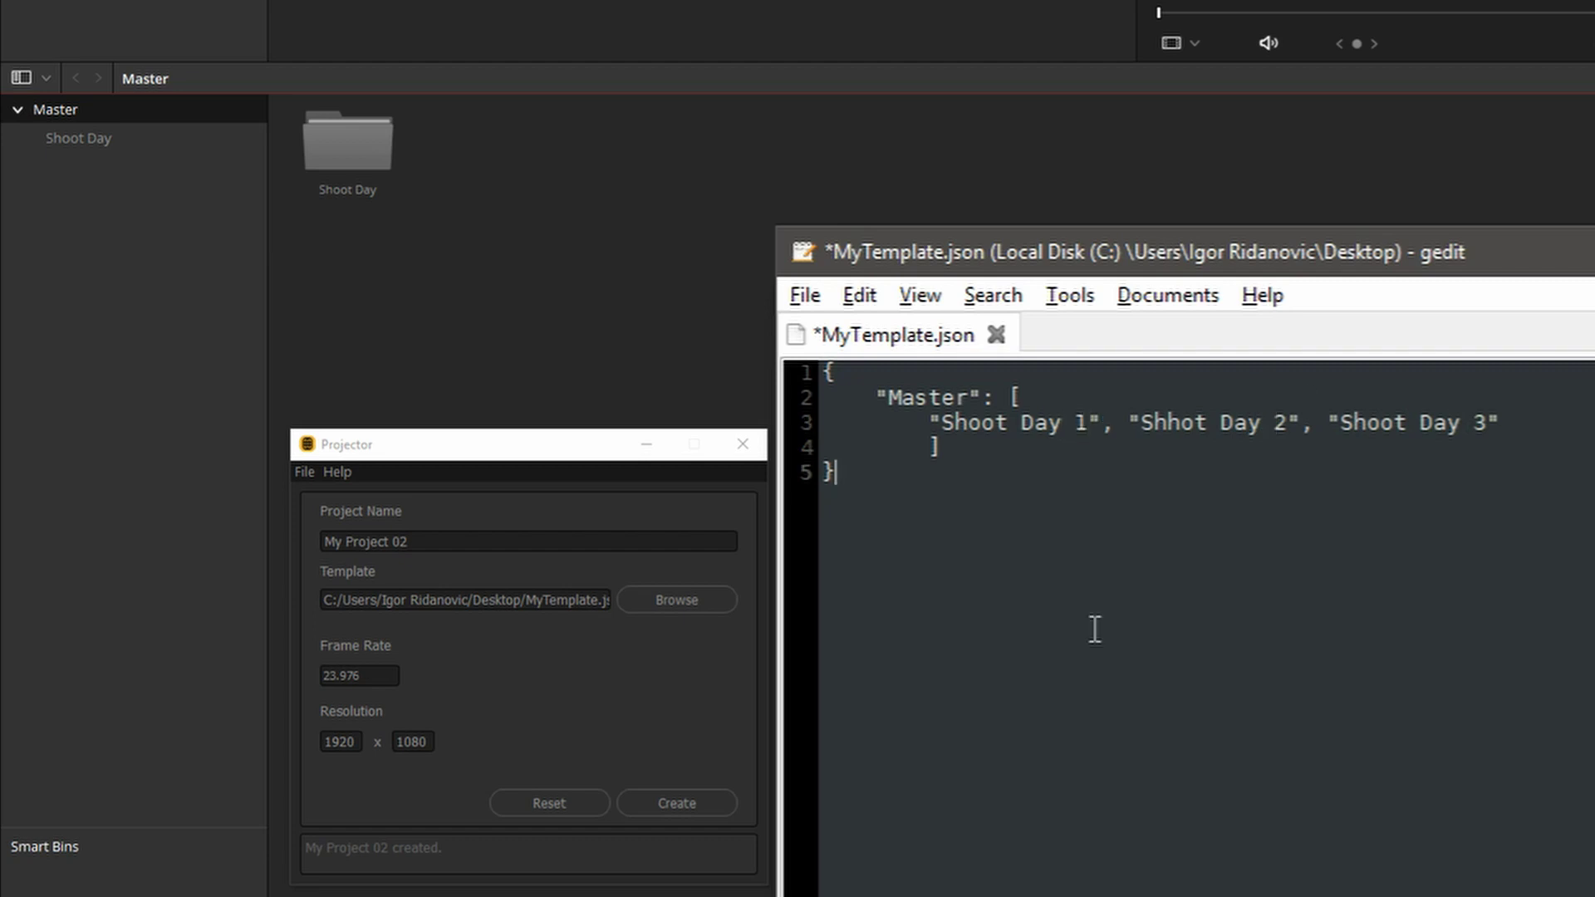
key("ctrl+s")
Step: In Projector, create a project named "My Project 03" from the updated template
left_click(685, 799)
left_click(557, 542)
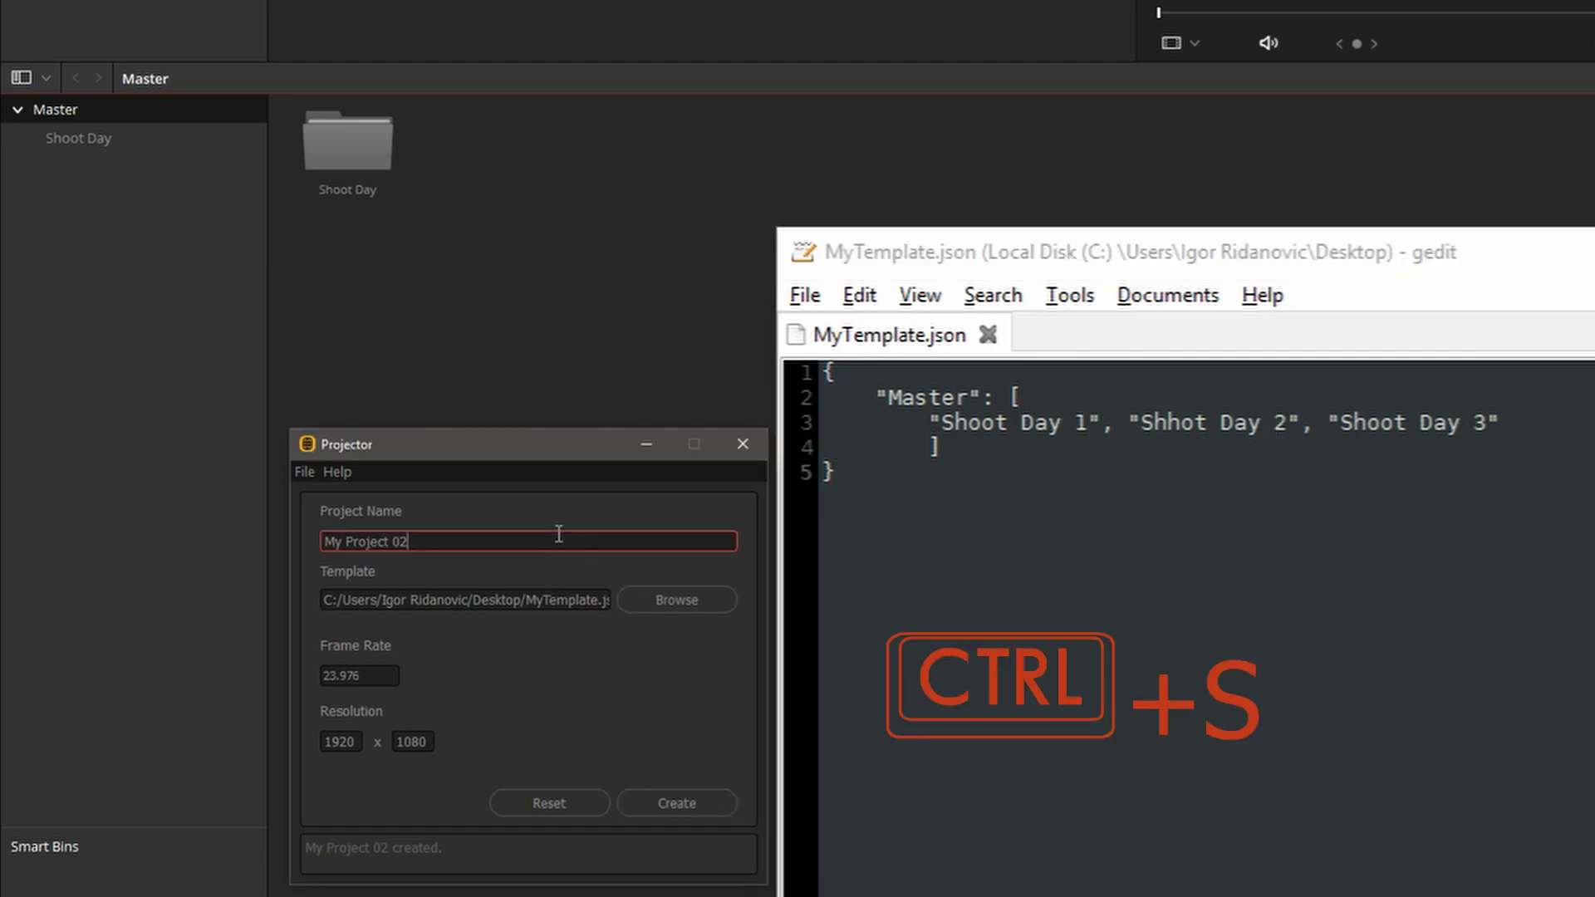
key("BackSpace")
type("3")
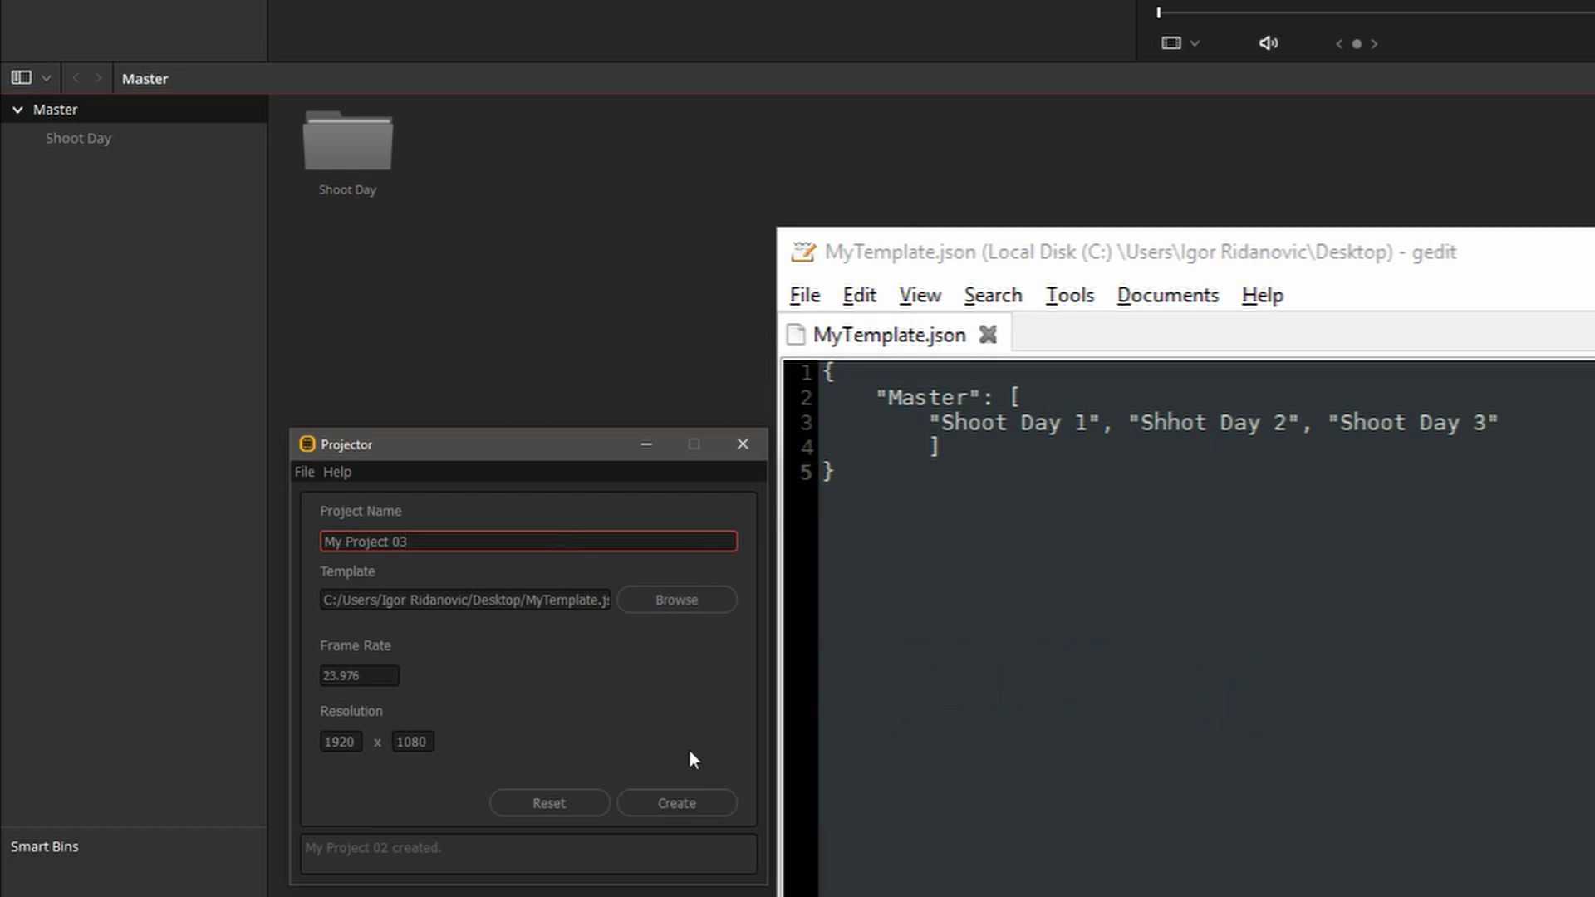
left_click(700, 804)
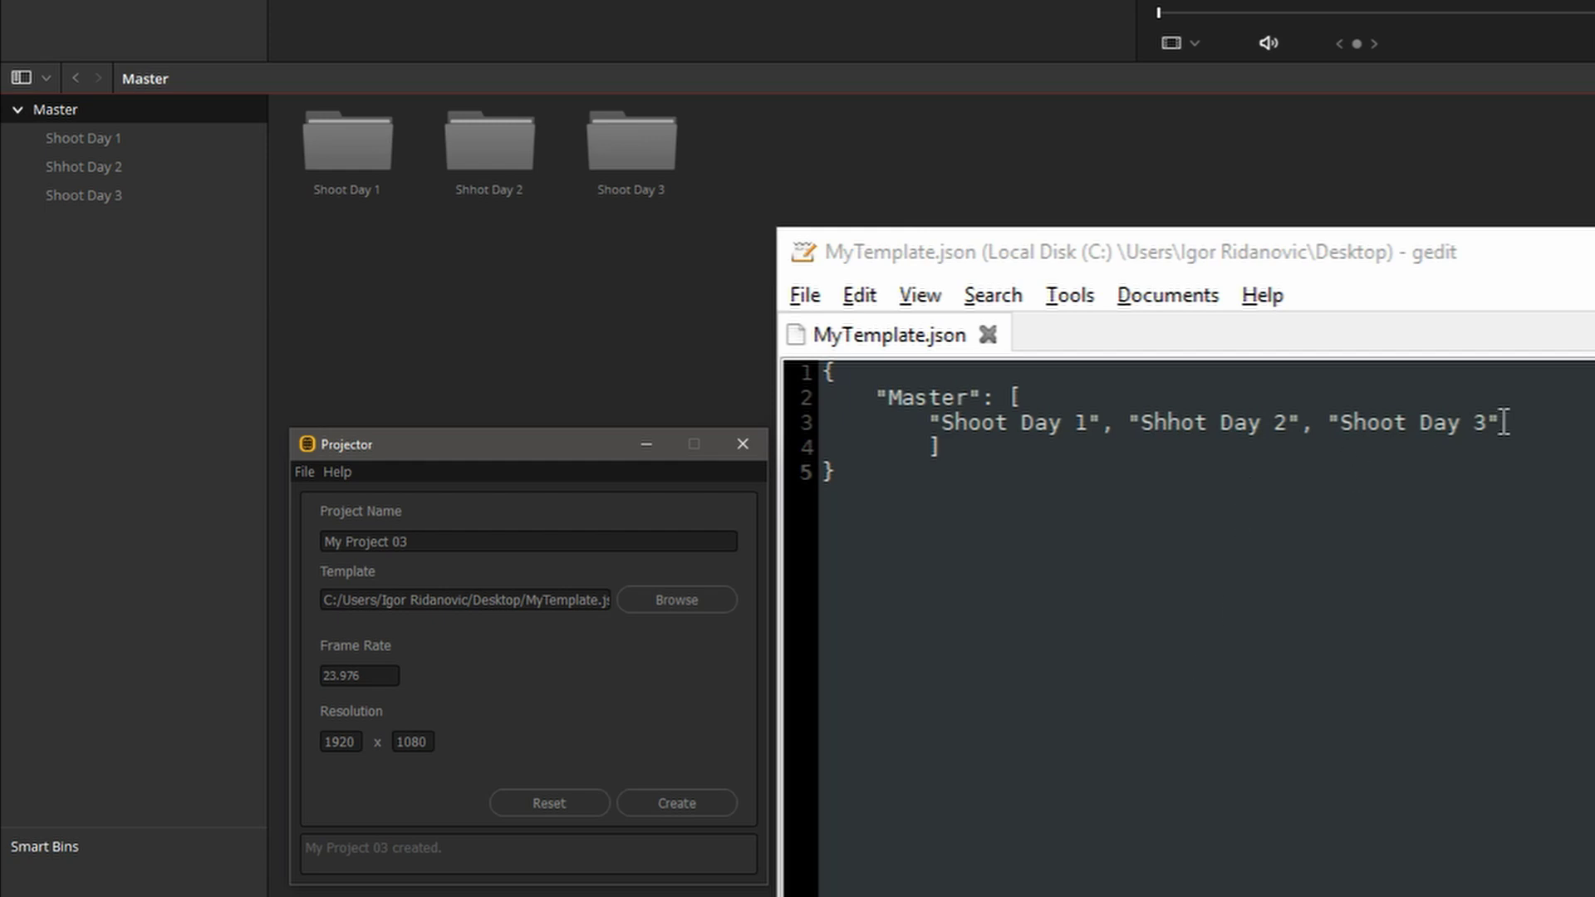
Step: In gedit, replace the three numbered shoot day entries with the single entry "Shoot Day *10" and save the template
left_click_drag(1504, 422, 1081, 422)
key("BackSpace")
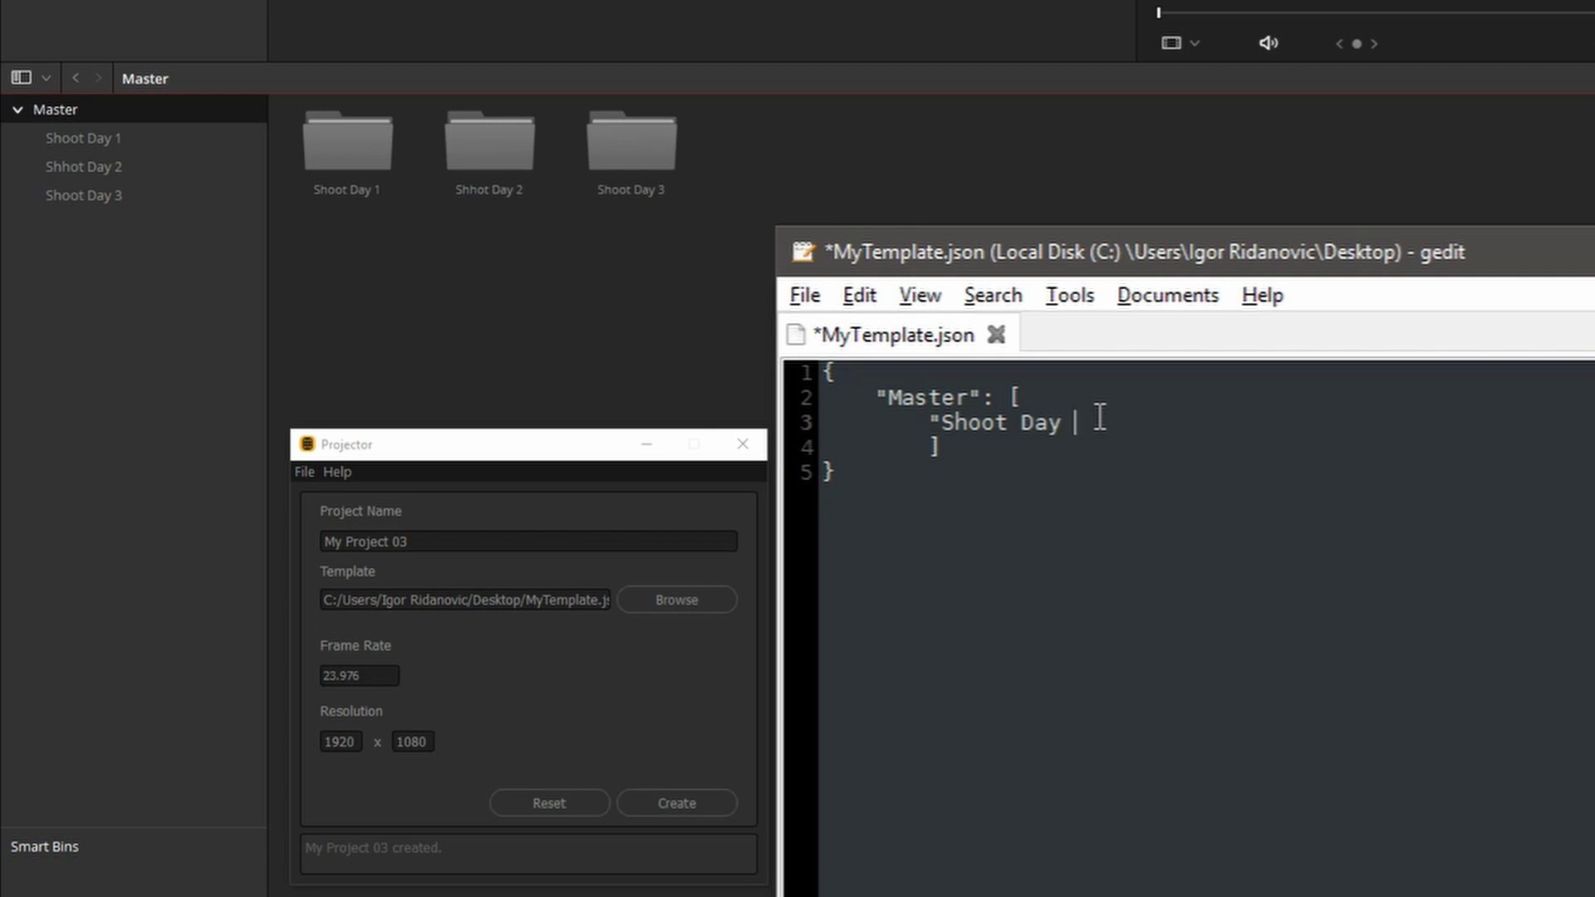
type("*10\"")
key("ctrl+s")
Step: In Projector, create a project named "My Project 04" from the template with the *10 multiplier
left_click(593, 696)
left_click(564, 541)
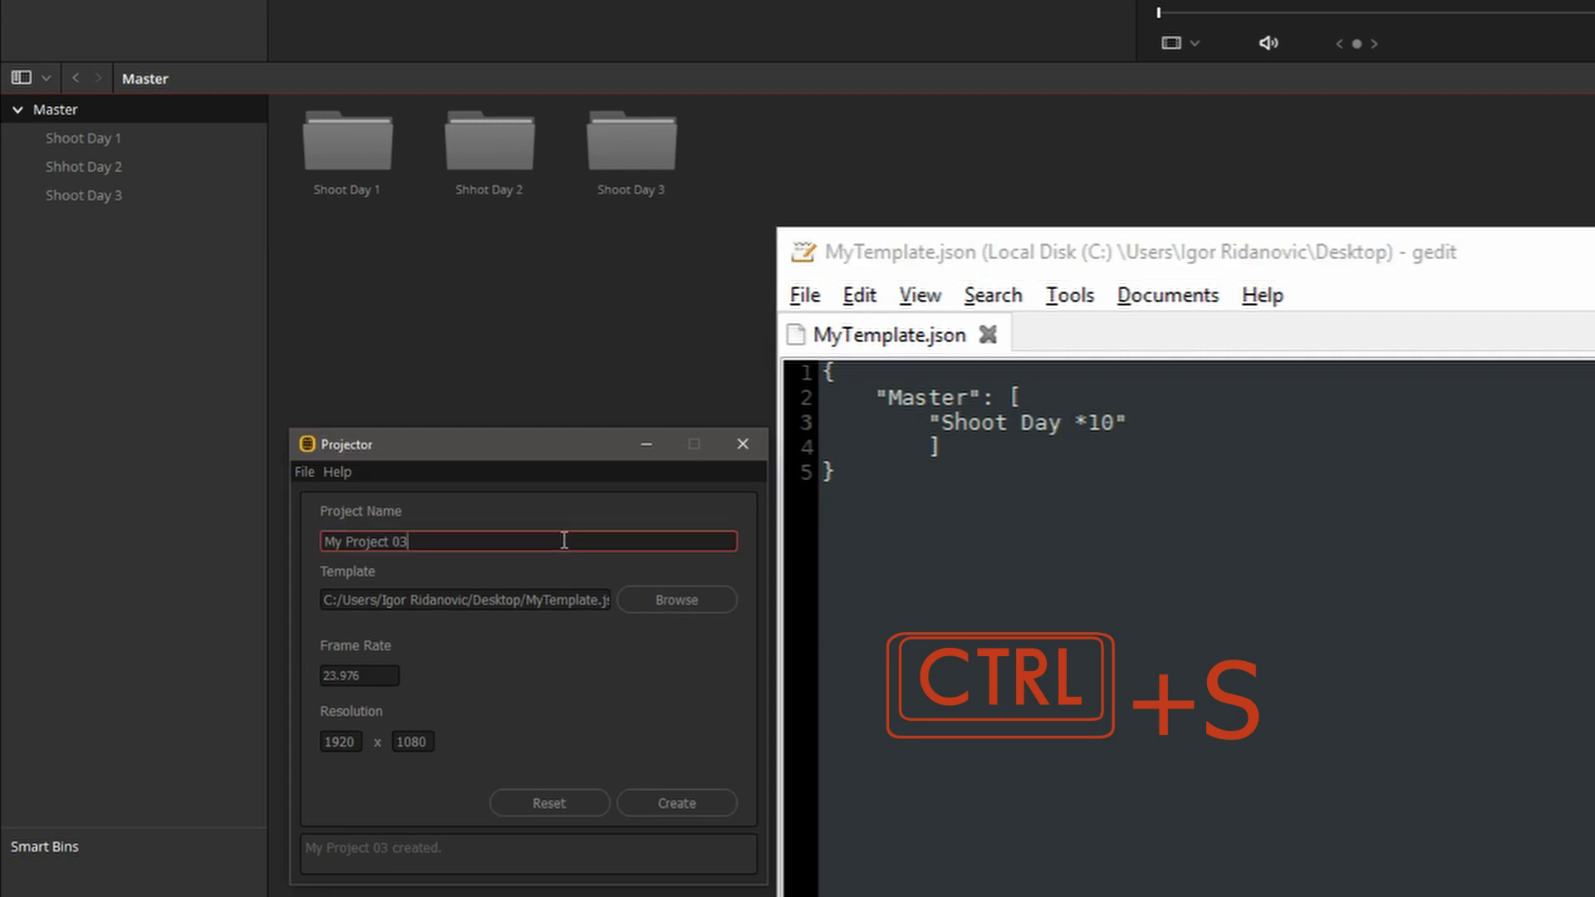
type("4")
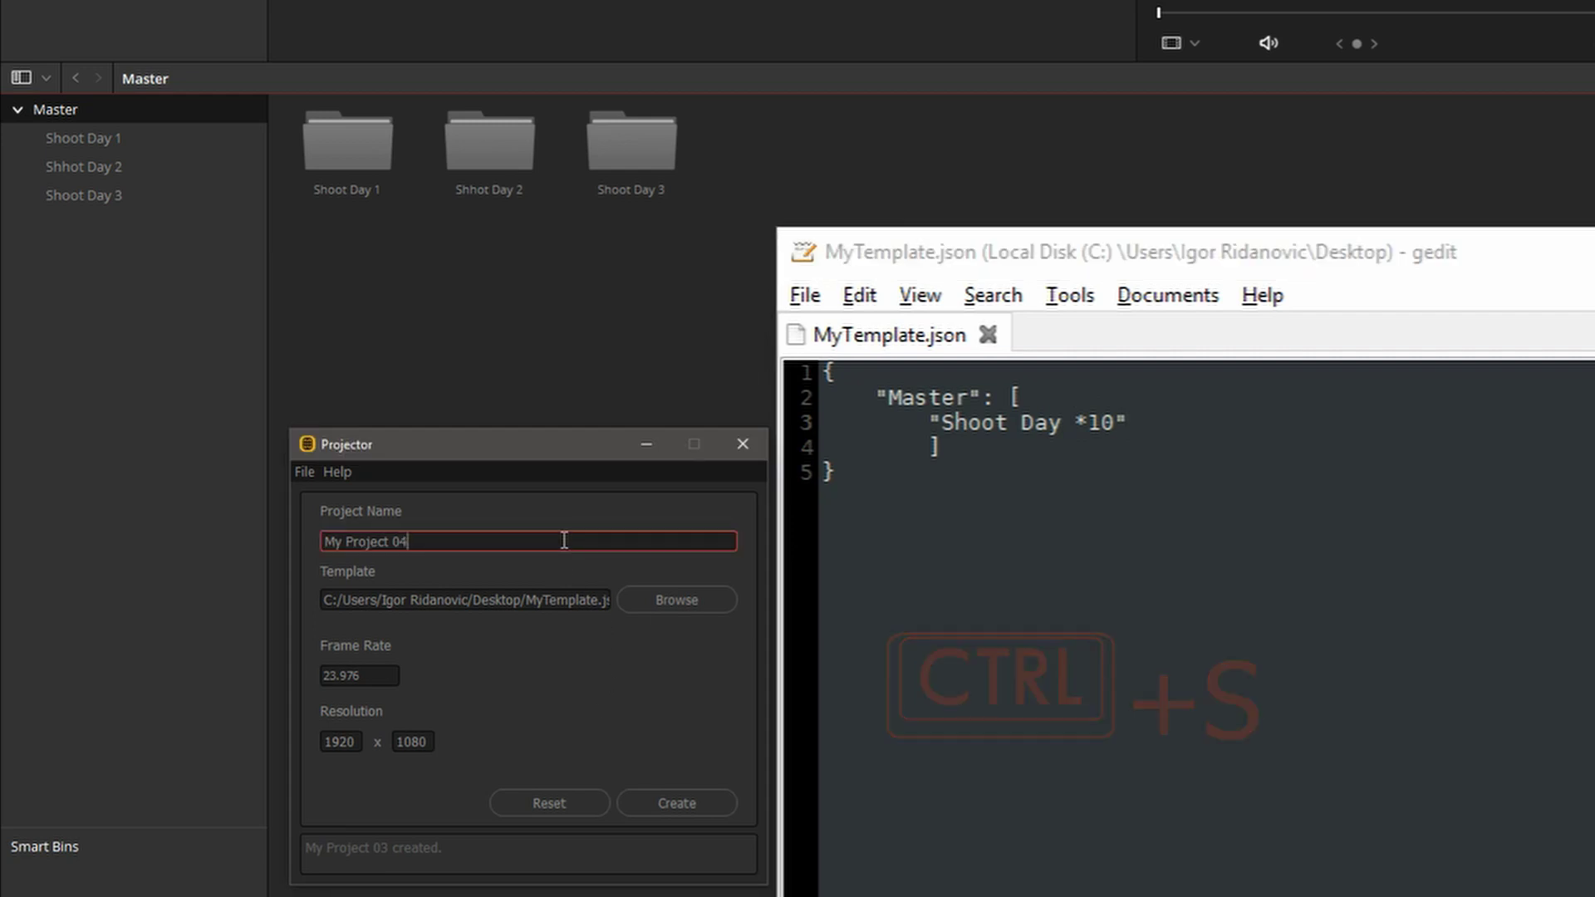
left_click(694, 802)
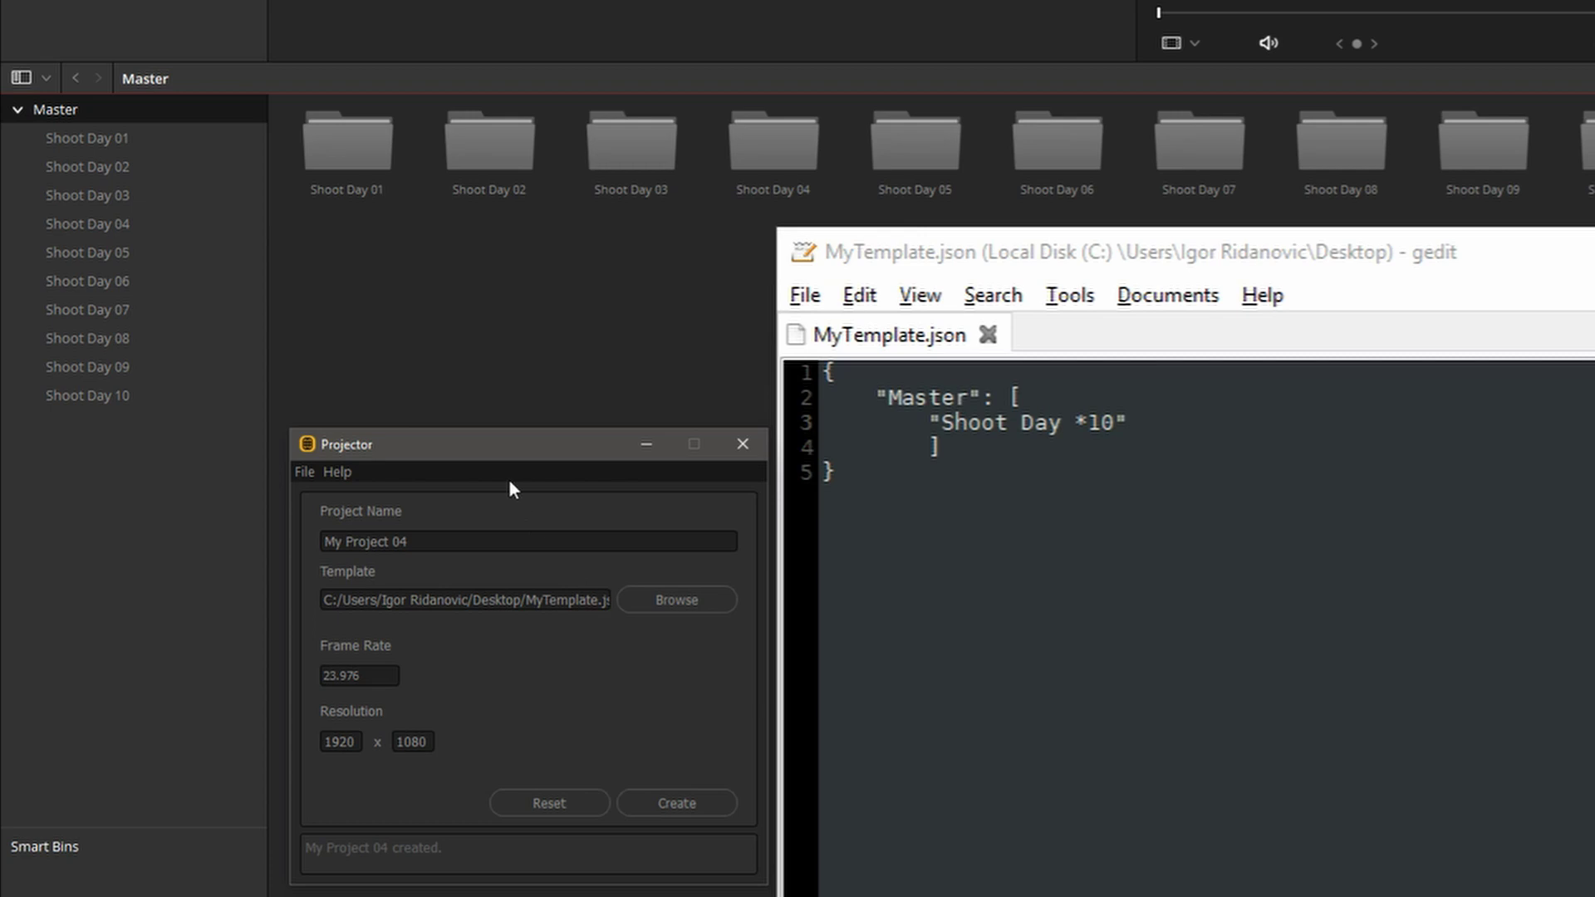
Step: In gedit, remove the *10 suffix, prefix the entry so it reads "020* Shoot Day", and save the template
left_click_drag(1075, 426, 1116, 425)
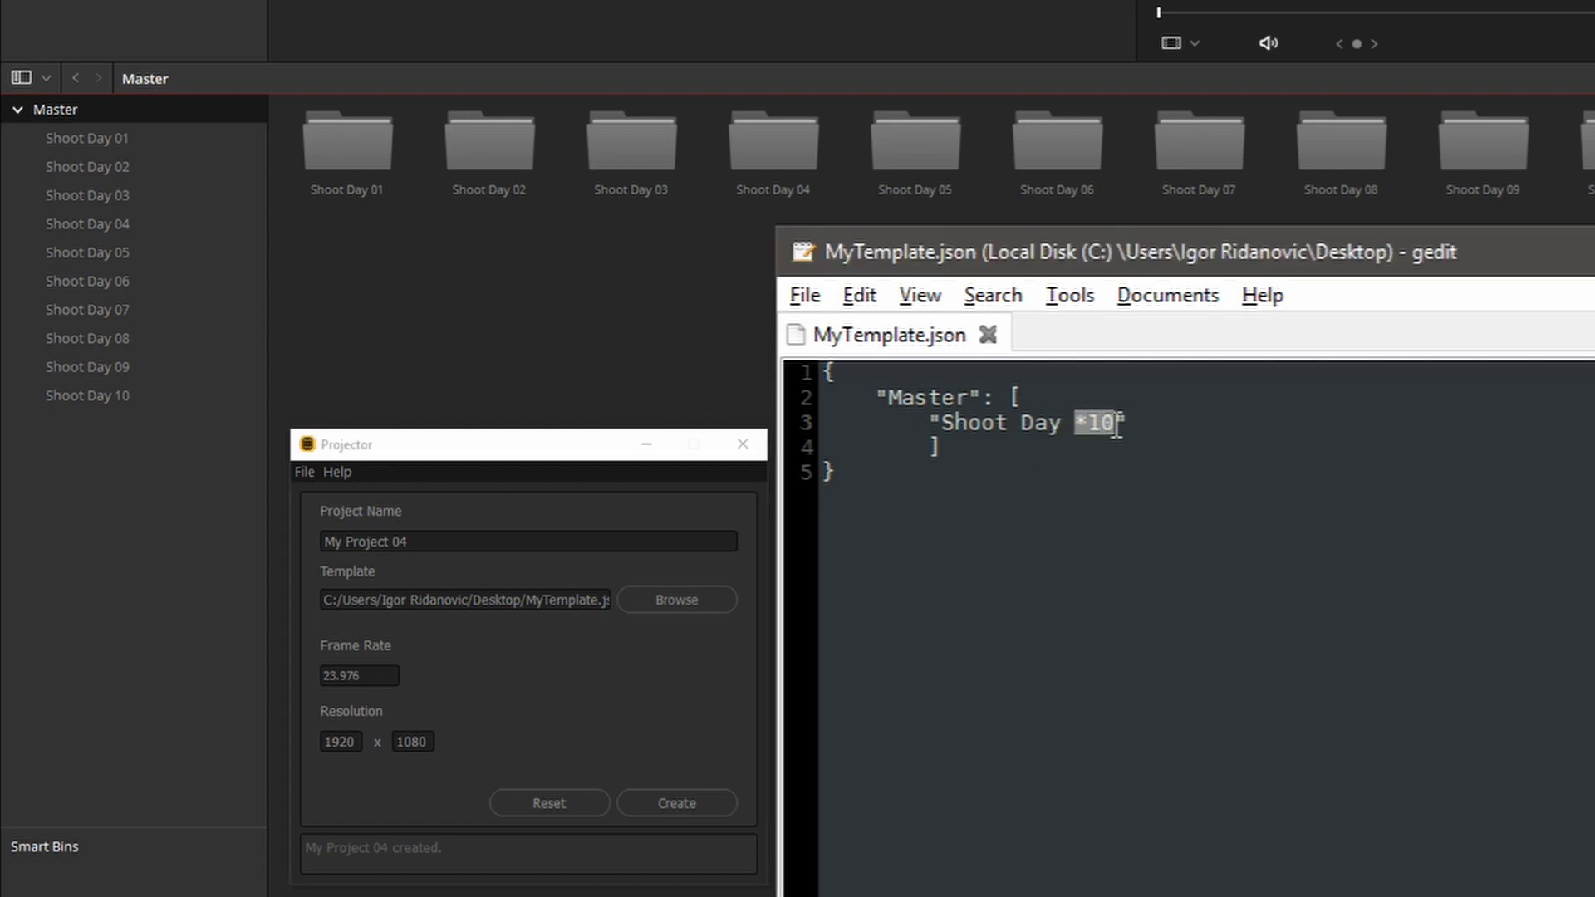
key("BackSpace")
key("BackSpace")
key("Left")
key("Left")
key("Left")
key("Left")
key("Left")
key("Left")
key("Left")
key("Left")
key("Left")
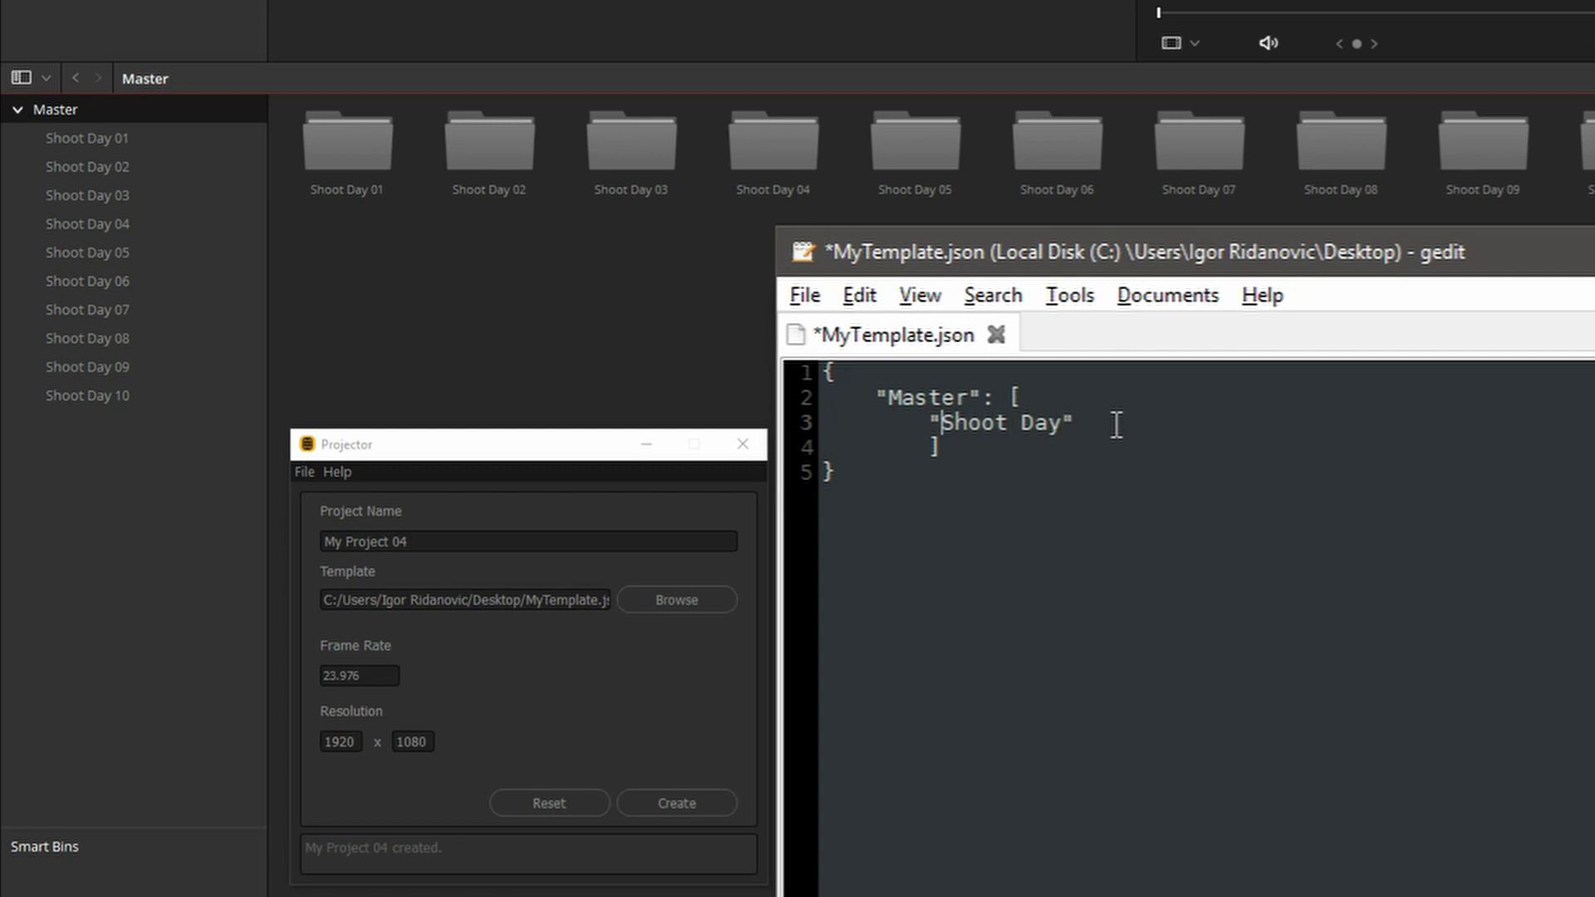
type("020*")
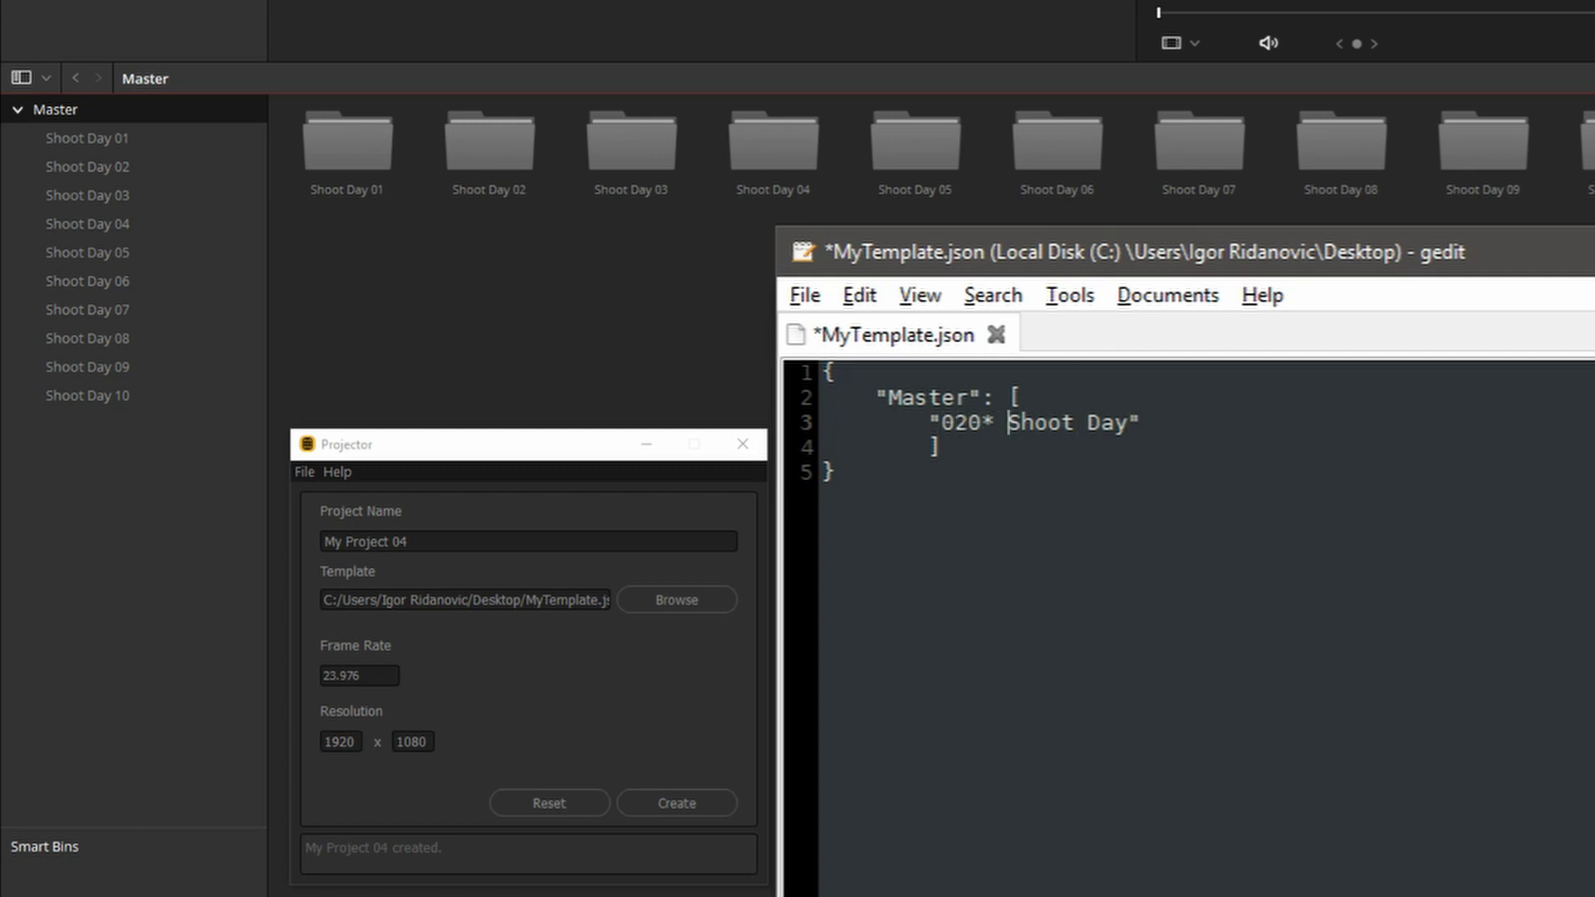
key("ctrl+s")
Step: In Projector, create a project named "My Project 05" from the template with the 020* multiplier
left_click(543, 537)
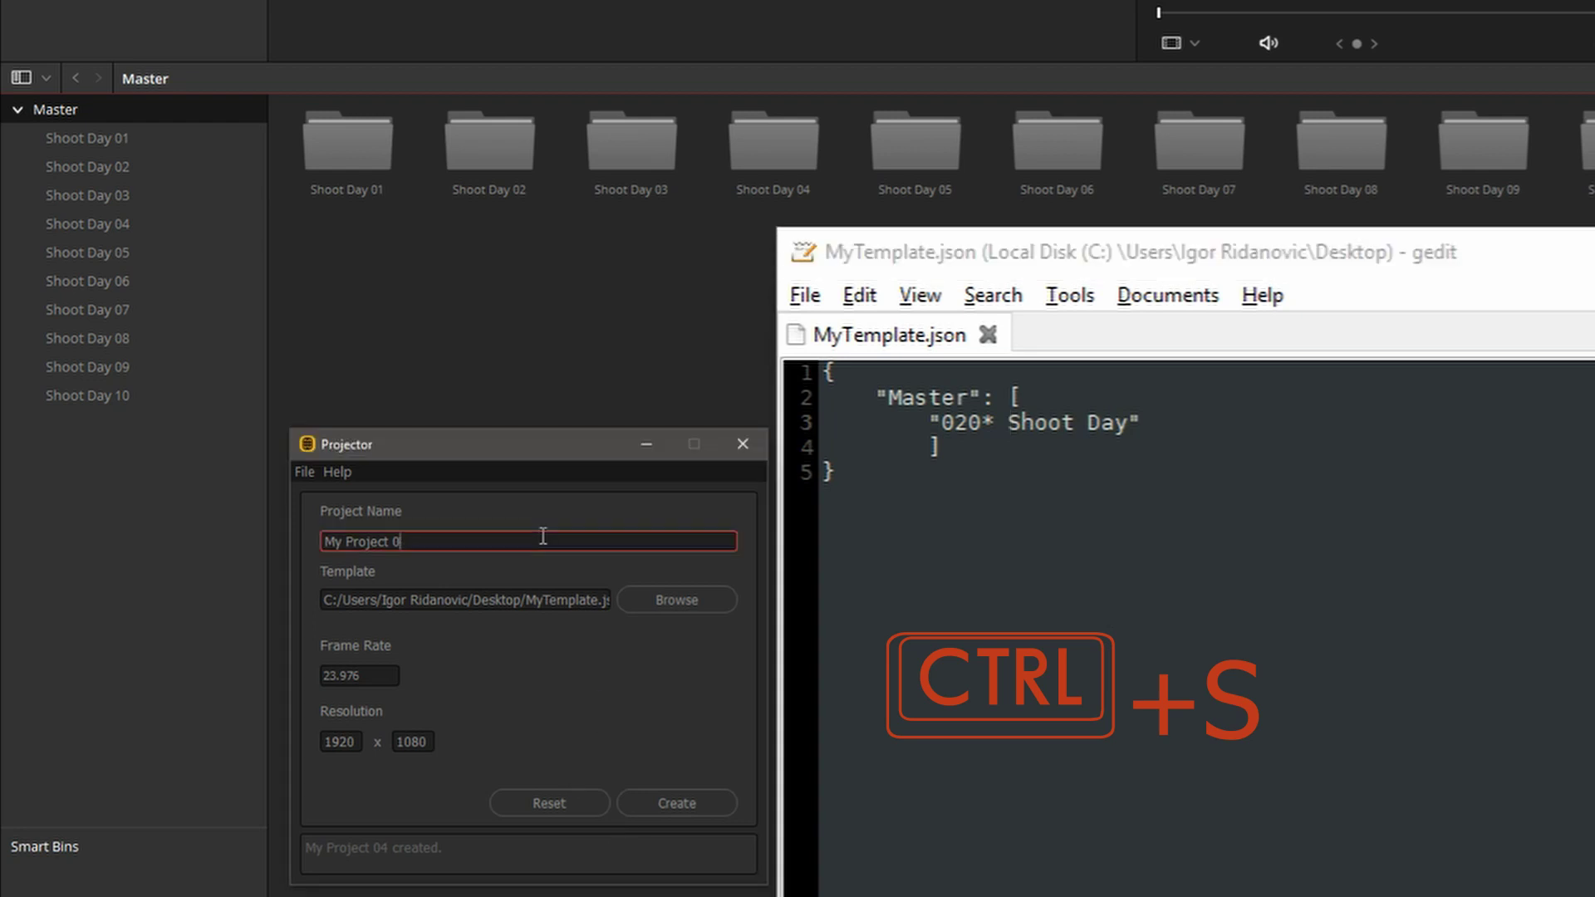
type("5")
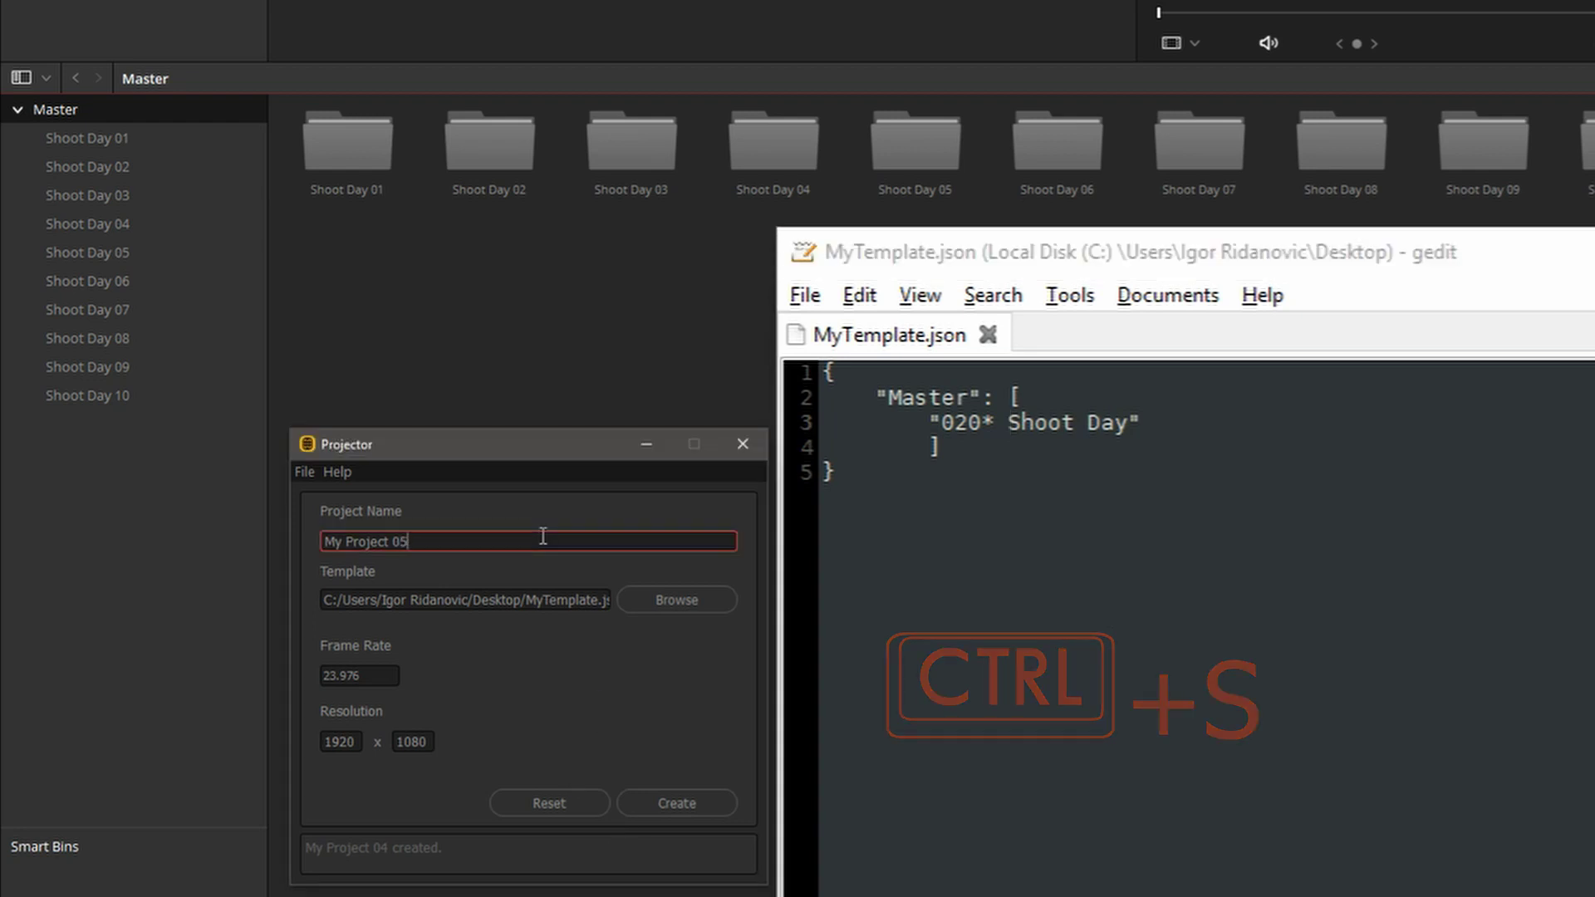
left_click(702, 796)
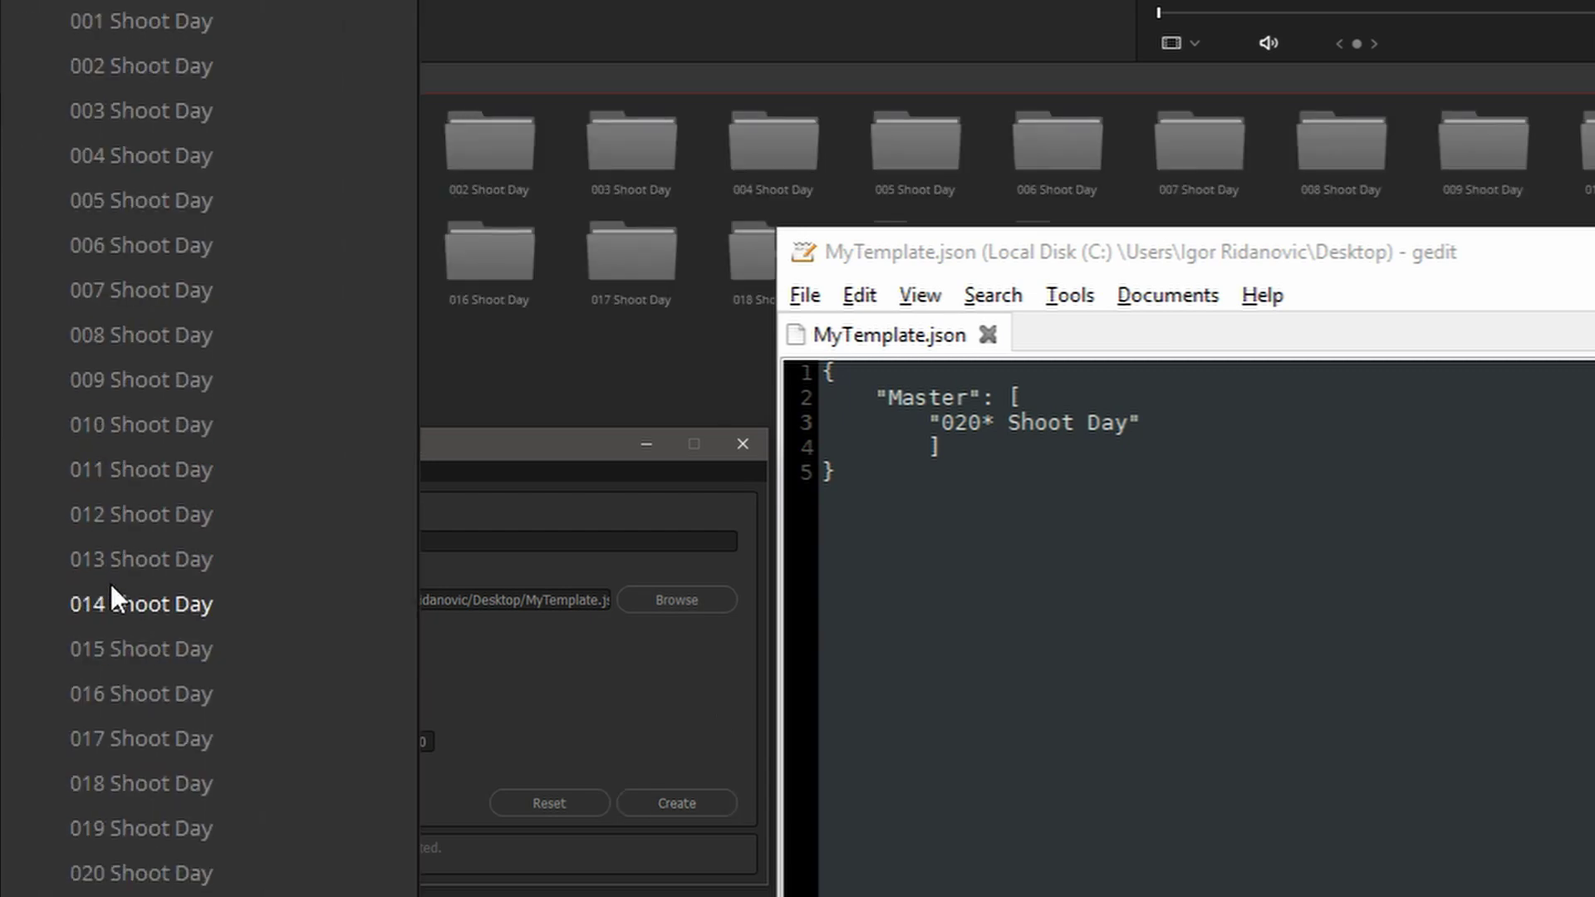
Step: In gedit, replace the "020* Shoot Day" entry text with "The time is |%h%mn"
double_click(969, 423)
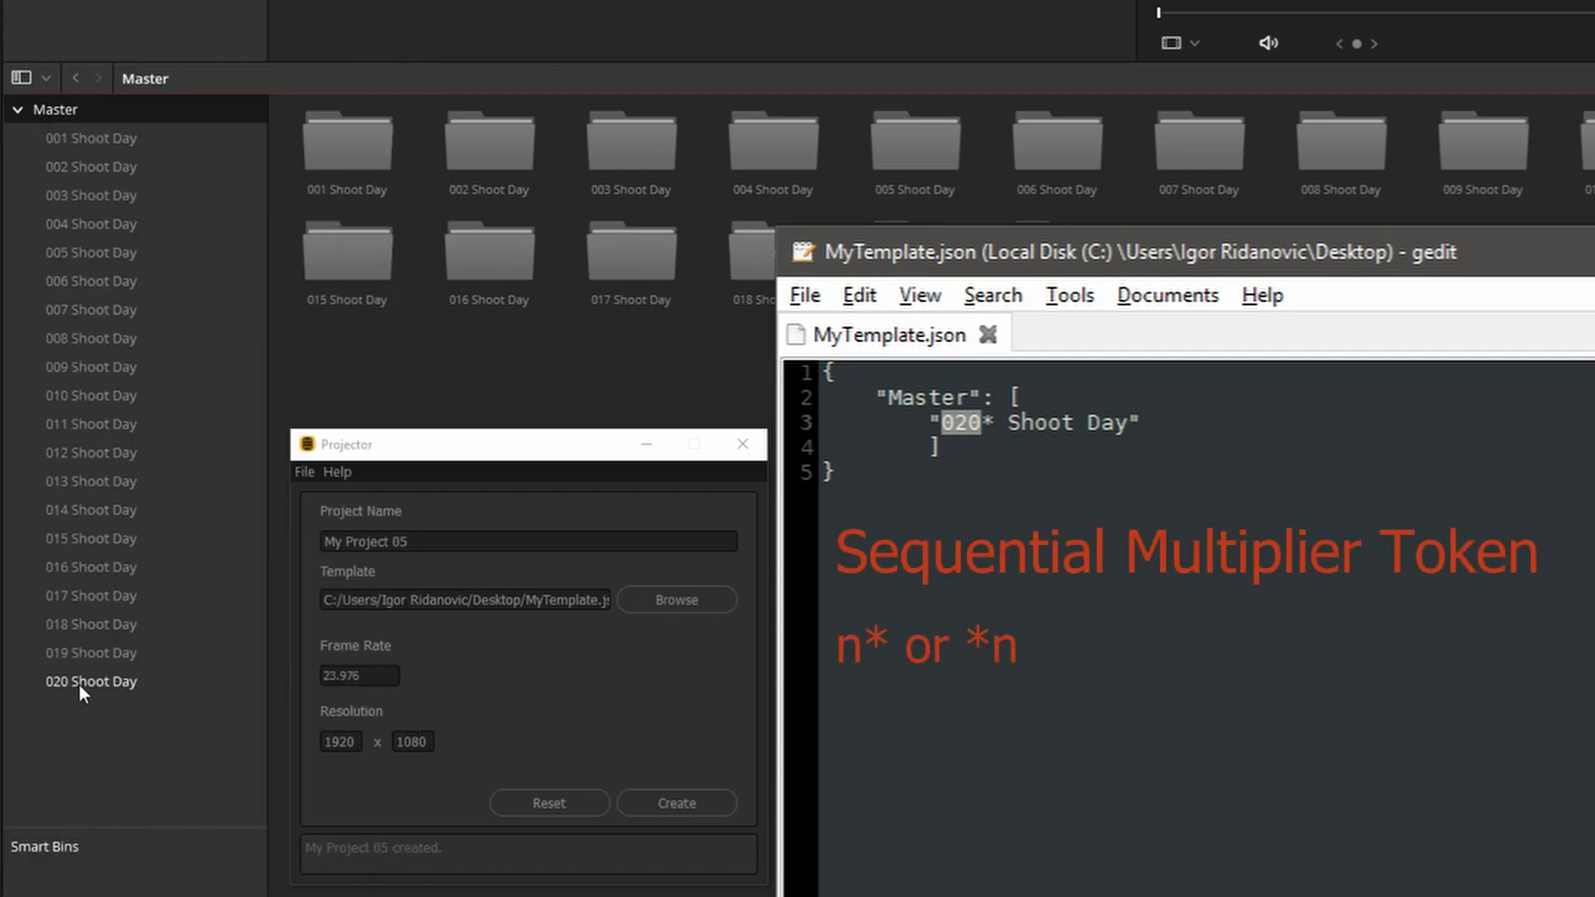
left_click(1060, 454)
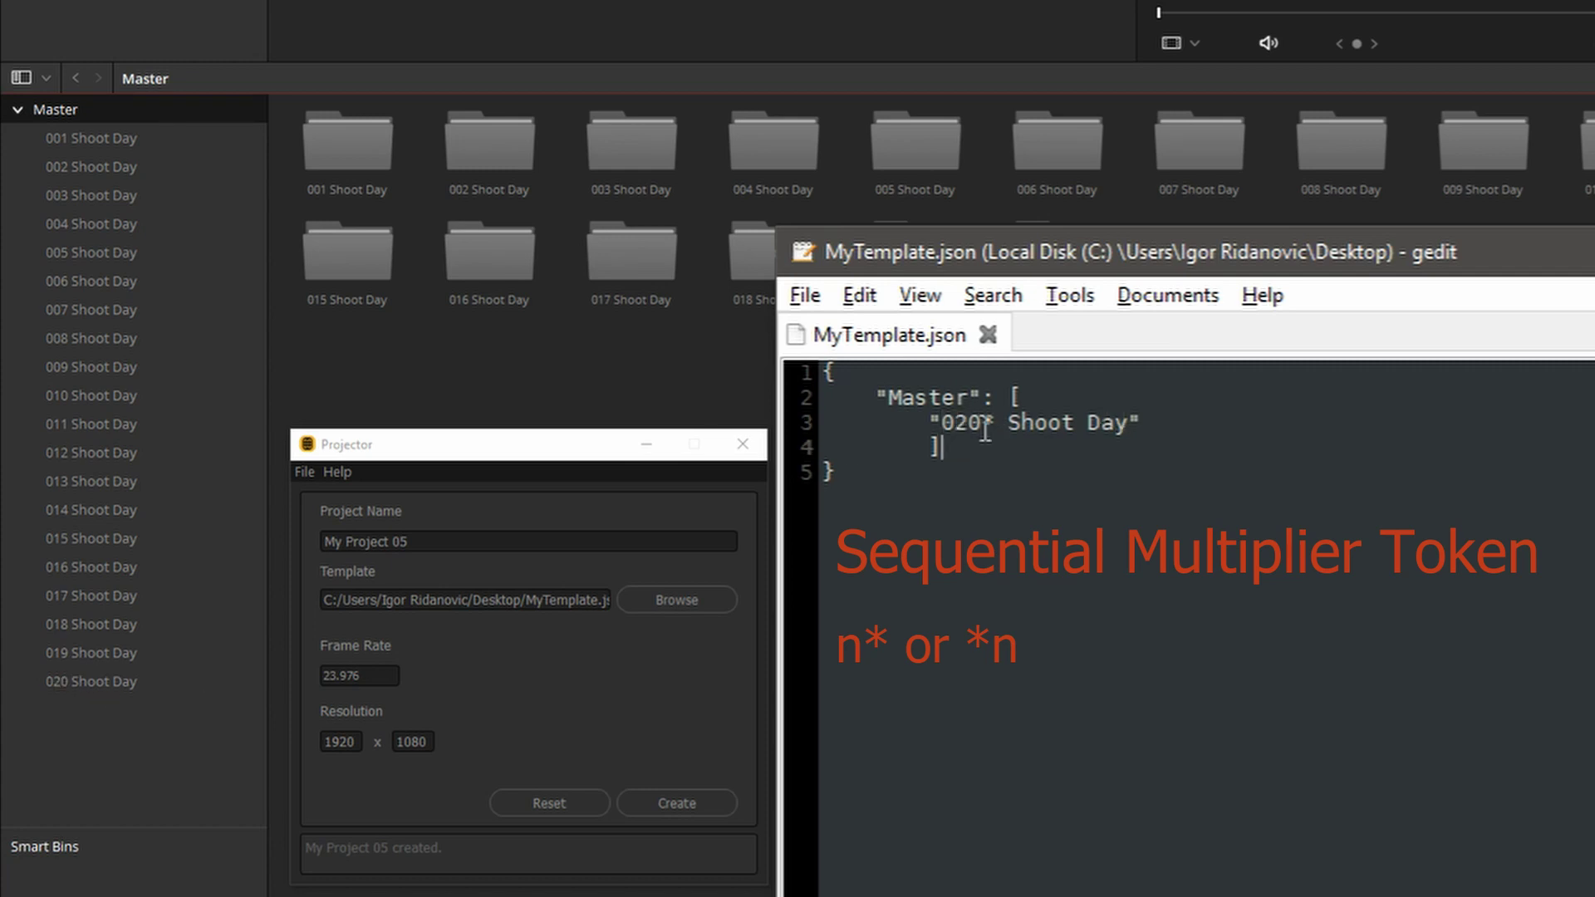
double_click(965, 422)
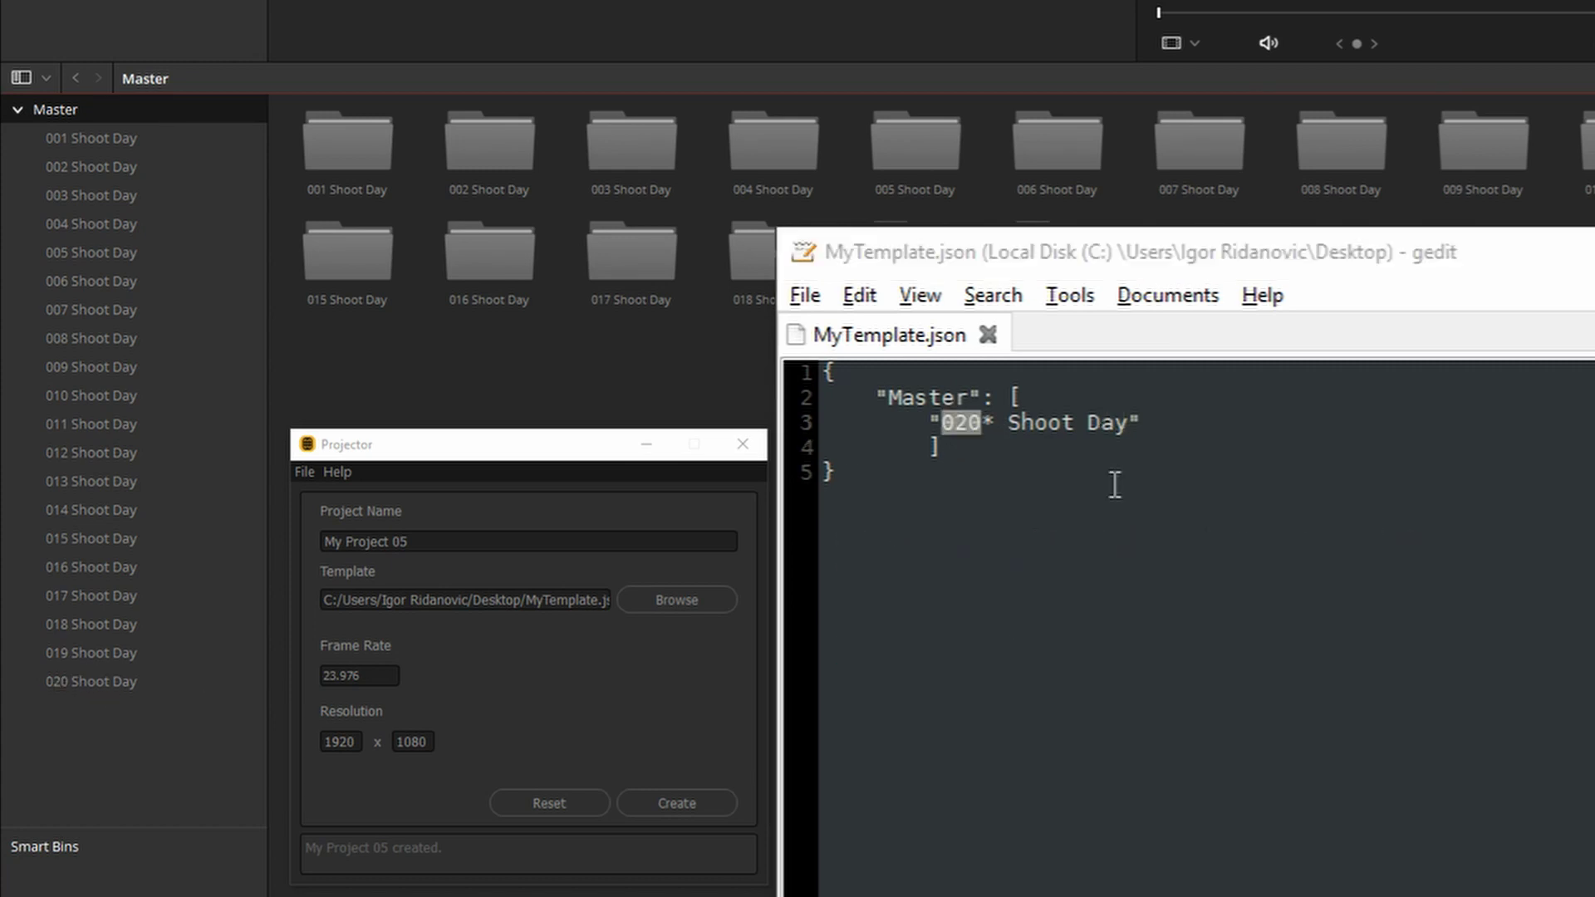
key("shift+Right")
key("shift+Right")
key("shift+Right")
key("shift+Right")
key("shift+Right")
key("shift+Right")
key("shift+Right")
key("shift+Right")
key("shift+Right")
key("shift+Right")
key("shift+Right")
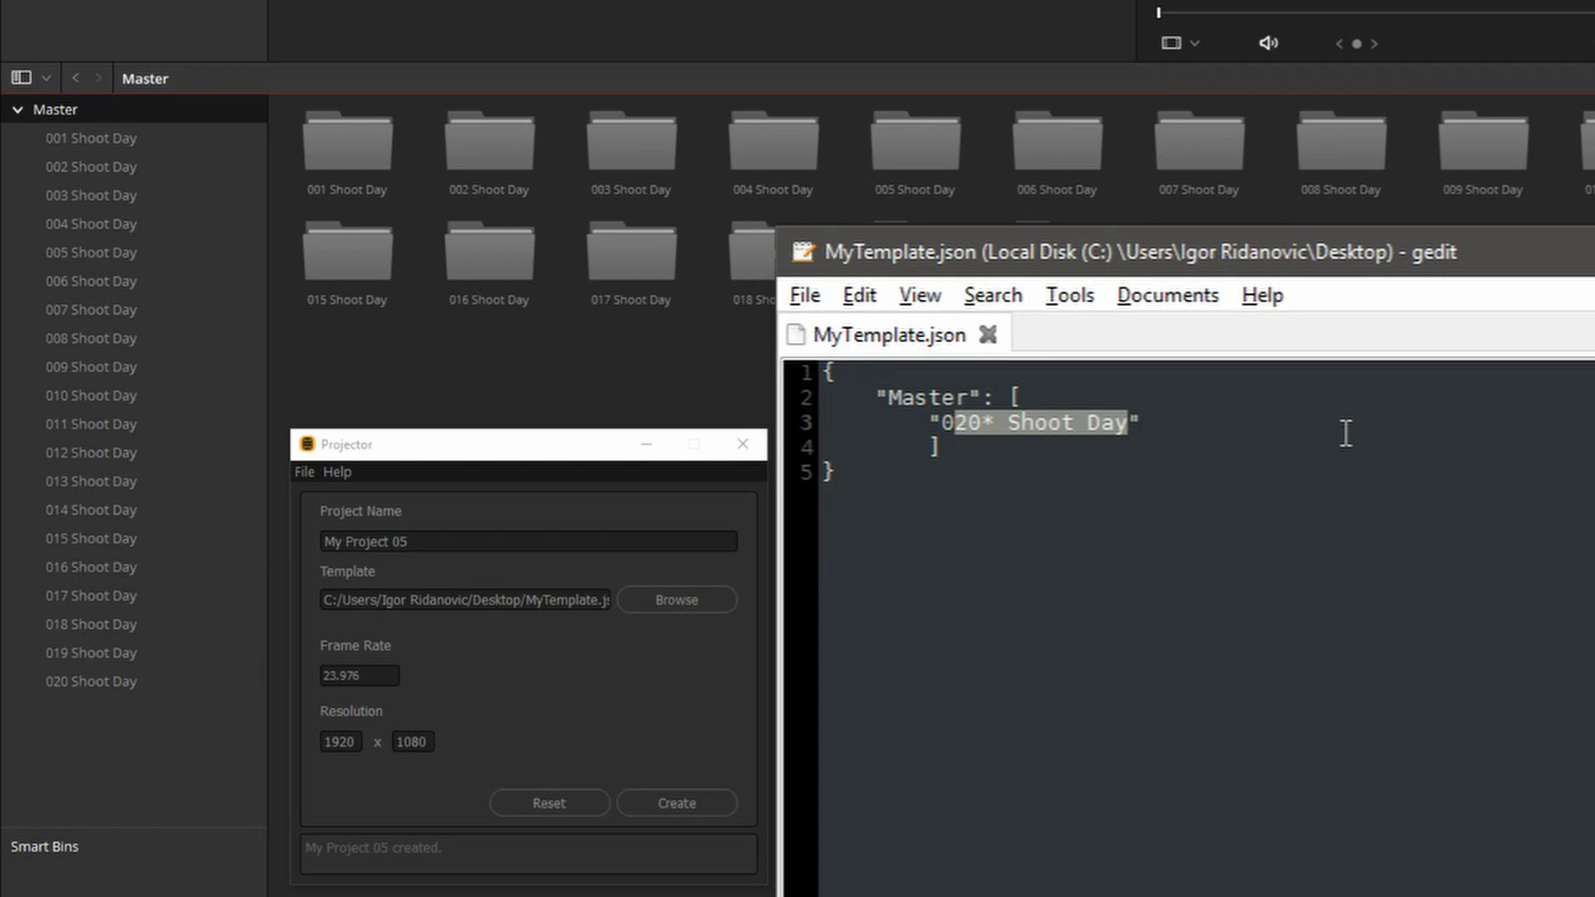
key("BackSpace")
type("The time is ")
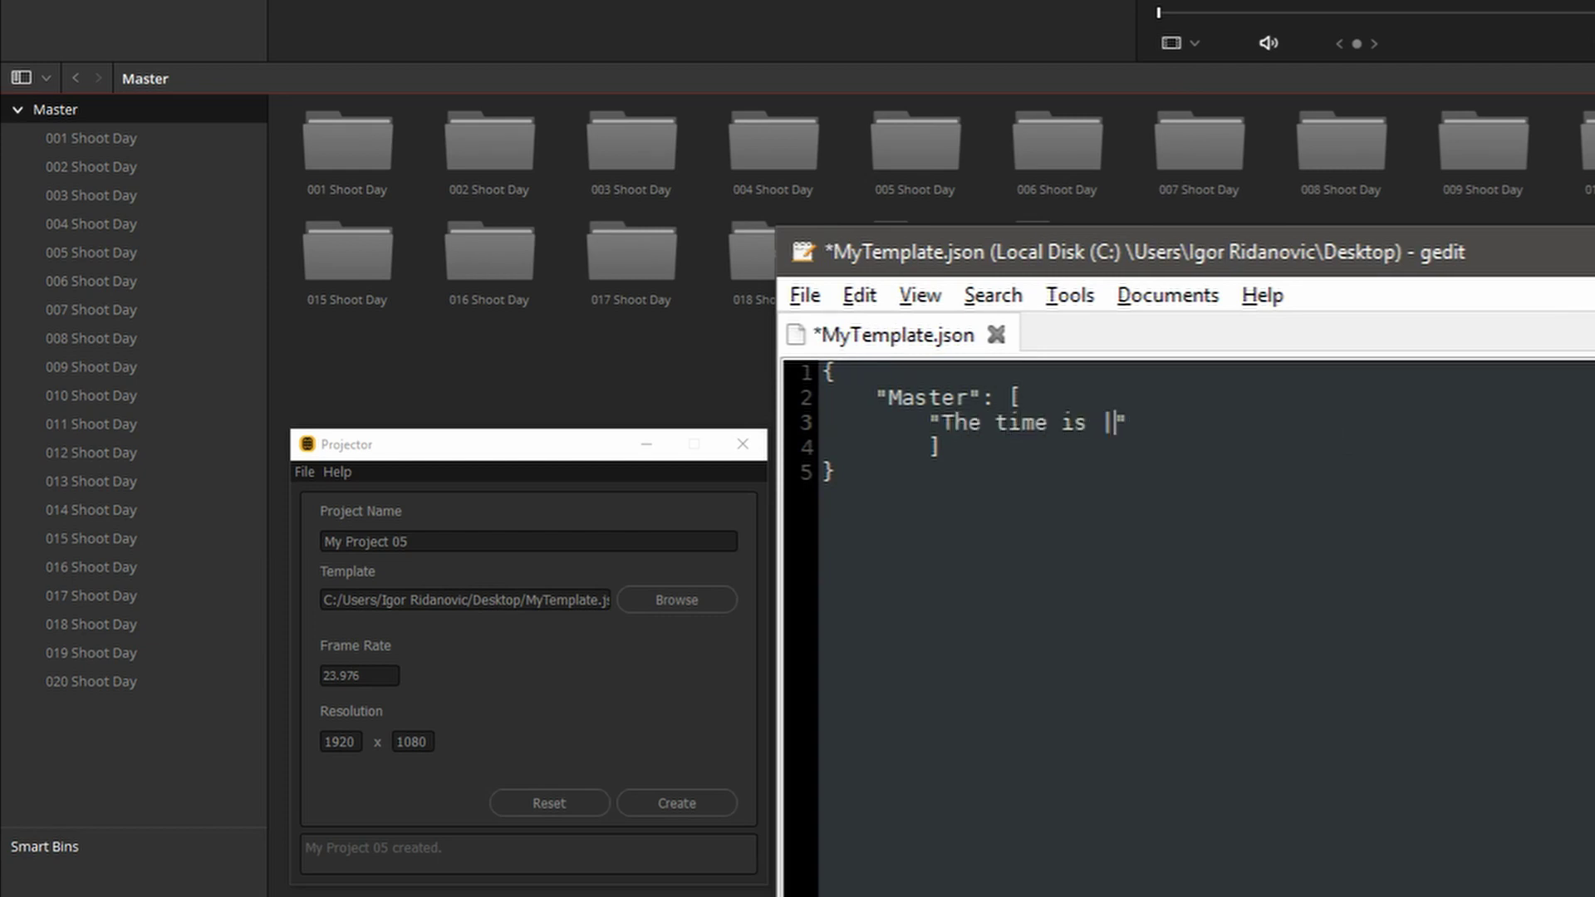
type("|%h%mn")
Step: Add a second entry "%y| is the current year" on a new line after a comma, and save the template
key("Right")
type(",")
key("Return")
type("\"")
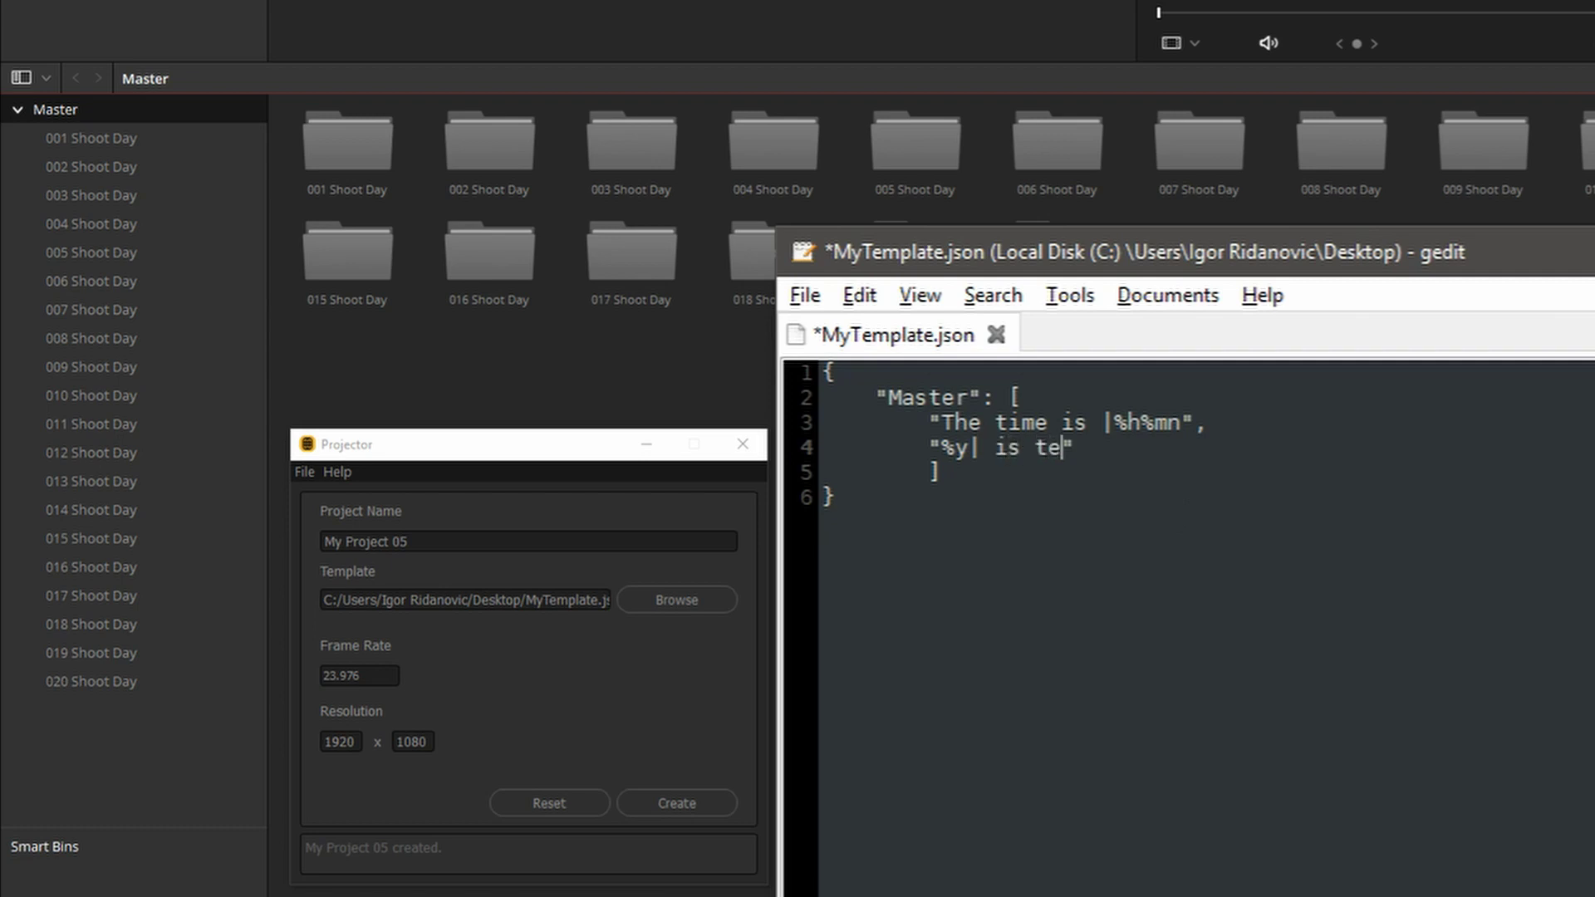
type("%y| is teh current year")
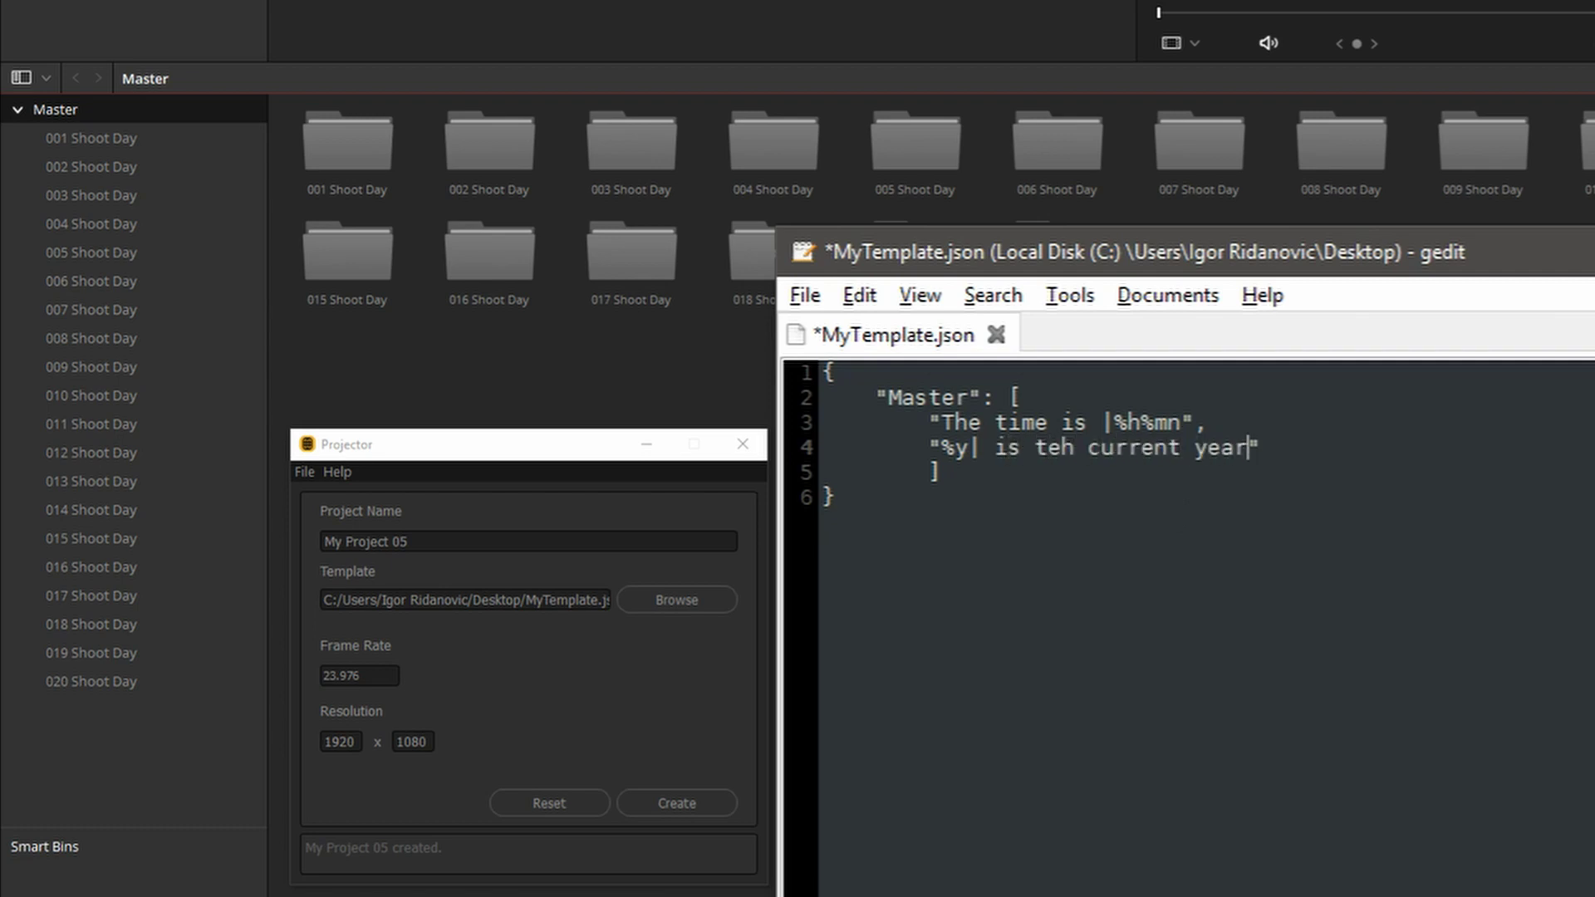
double_click(1075, 452)
type("the")
left_click(854, 605)
key("ctrl+s")
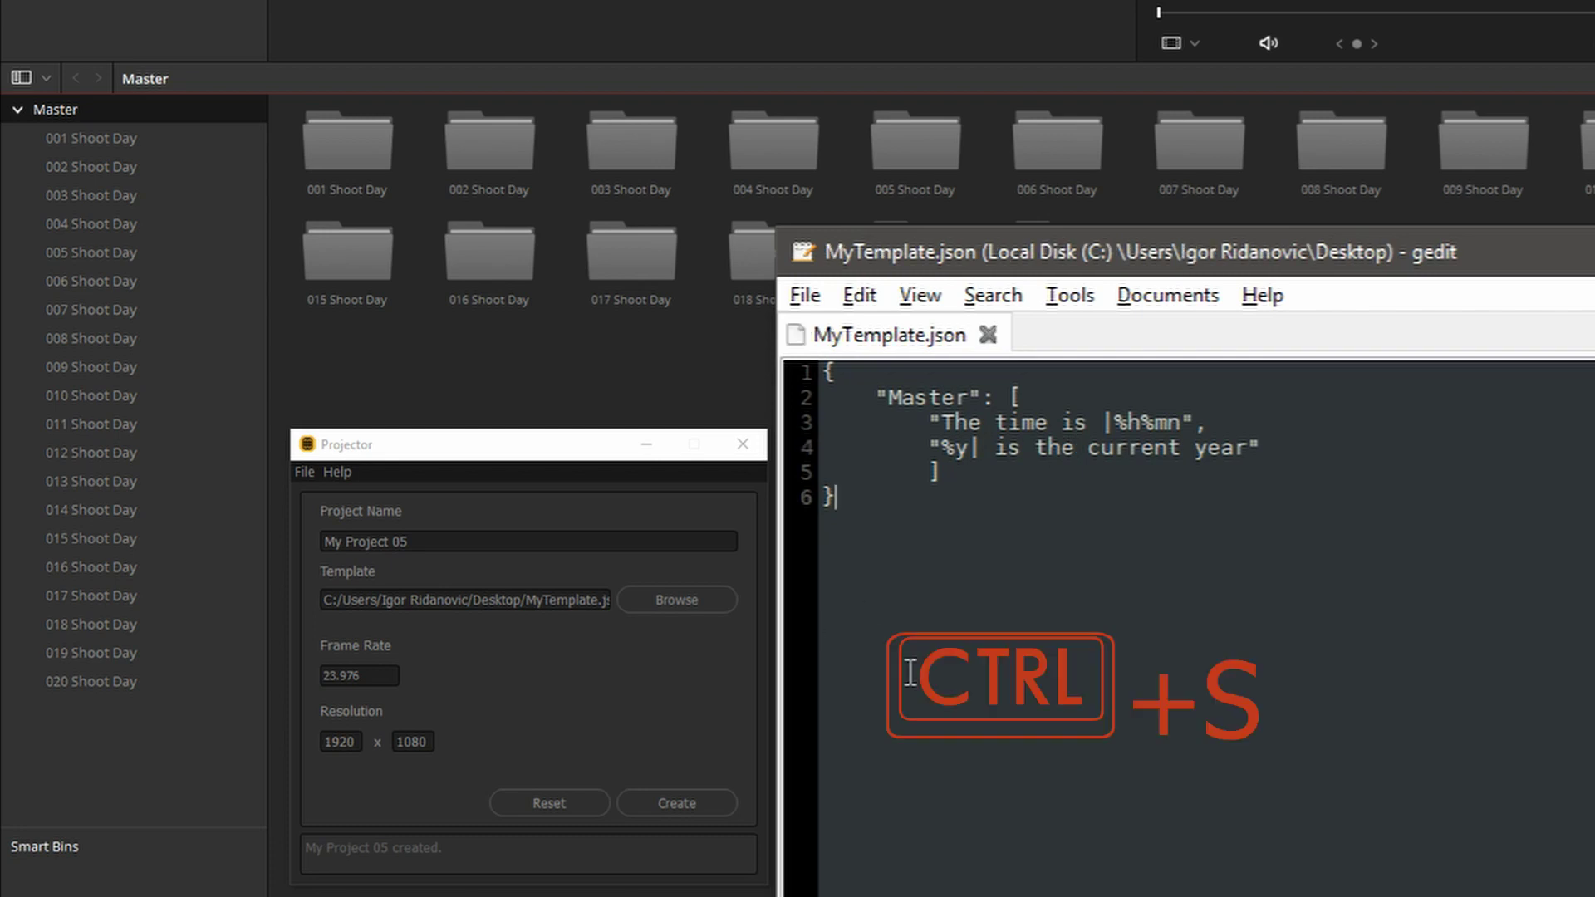
Step: In Projector, create a project named "My Project 06" from the template with the time and year tokens
left_click(606, 548)
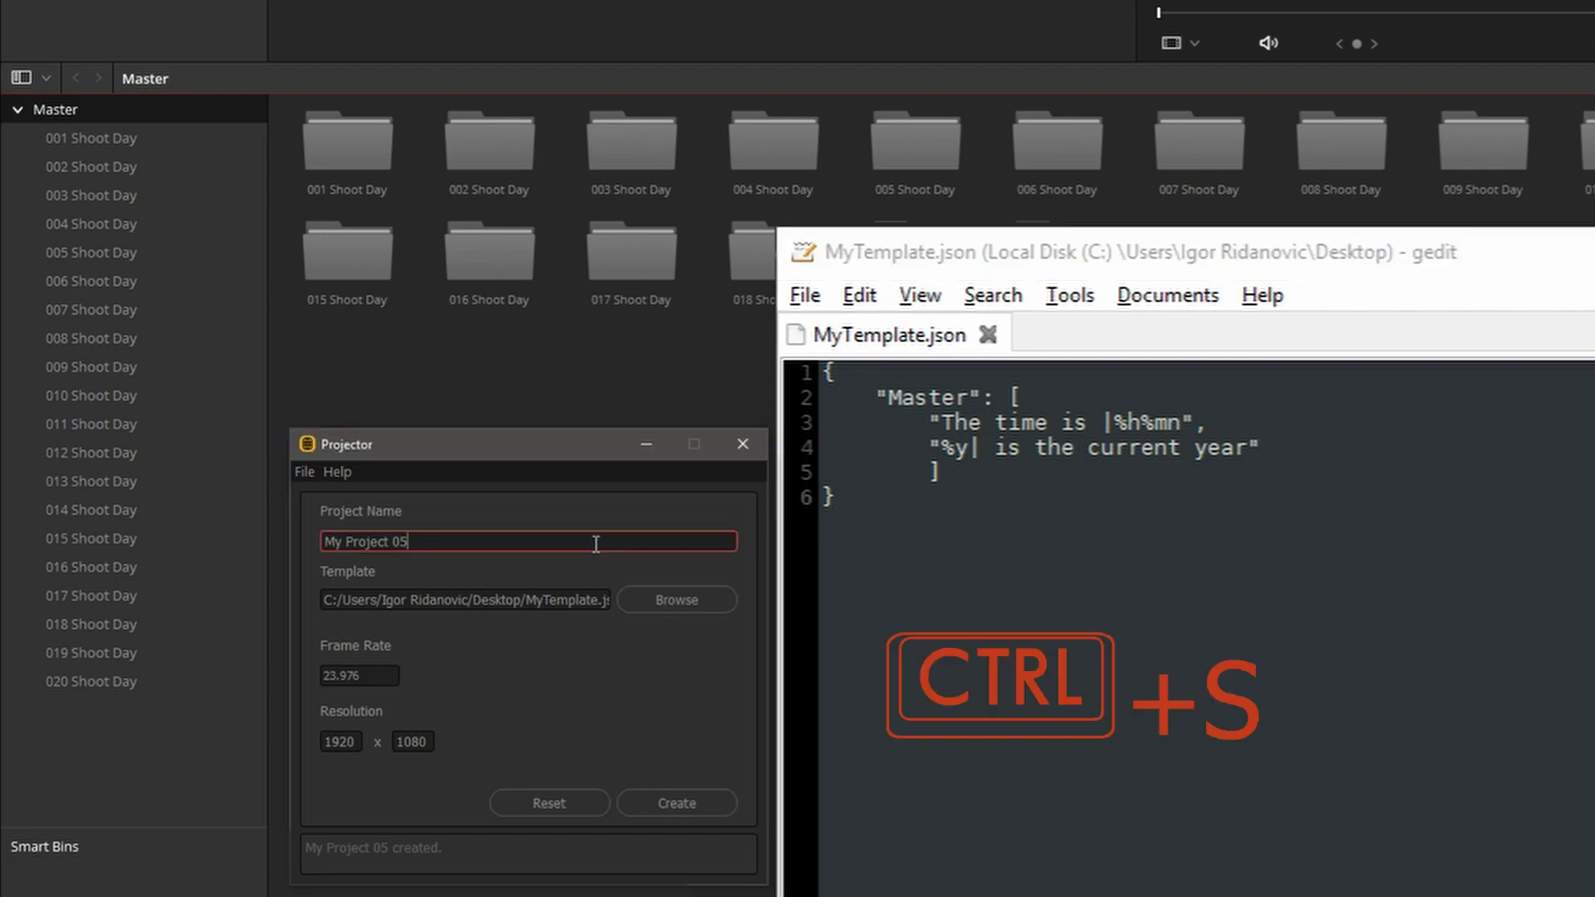
key("BackSpace")
type("6")
left_click(699, 803)
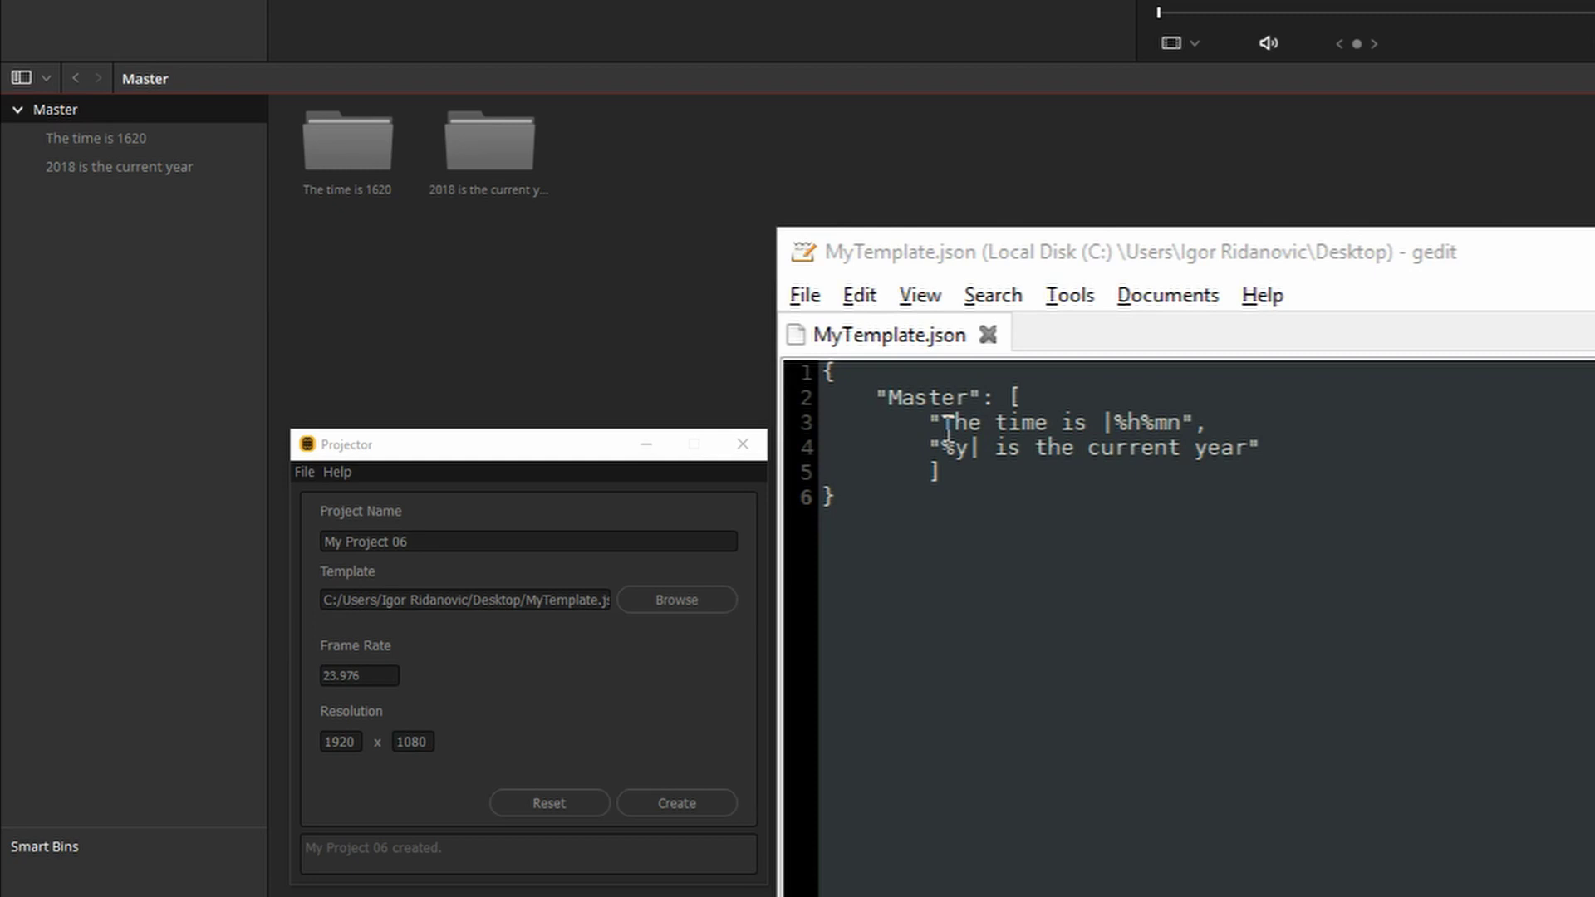
Step: In the template, replace the first entry's text with "Bin One" and the second entry's text with "@f|"
left_click_drag(948, 428, 1181, 425)
type("Bin One")
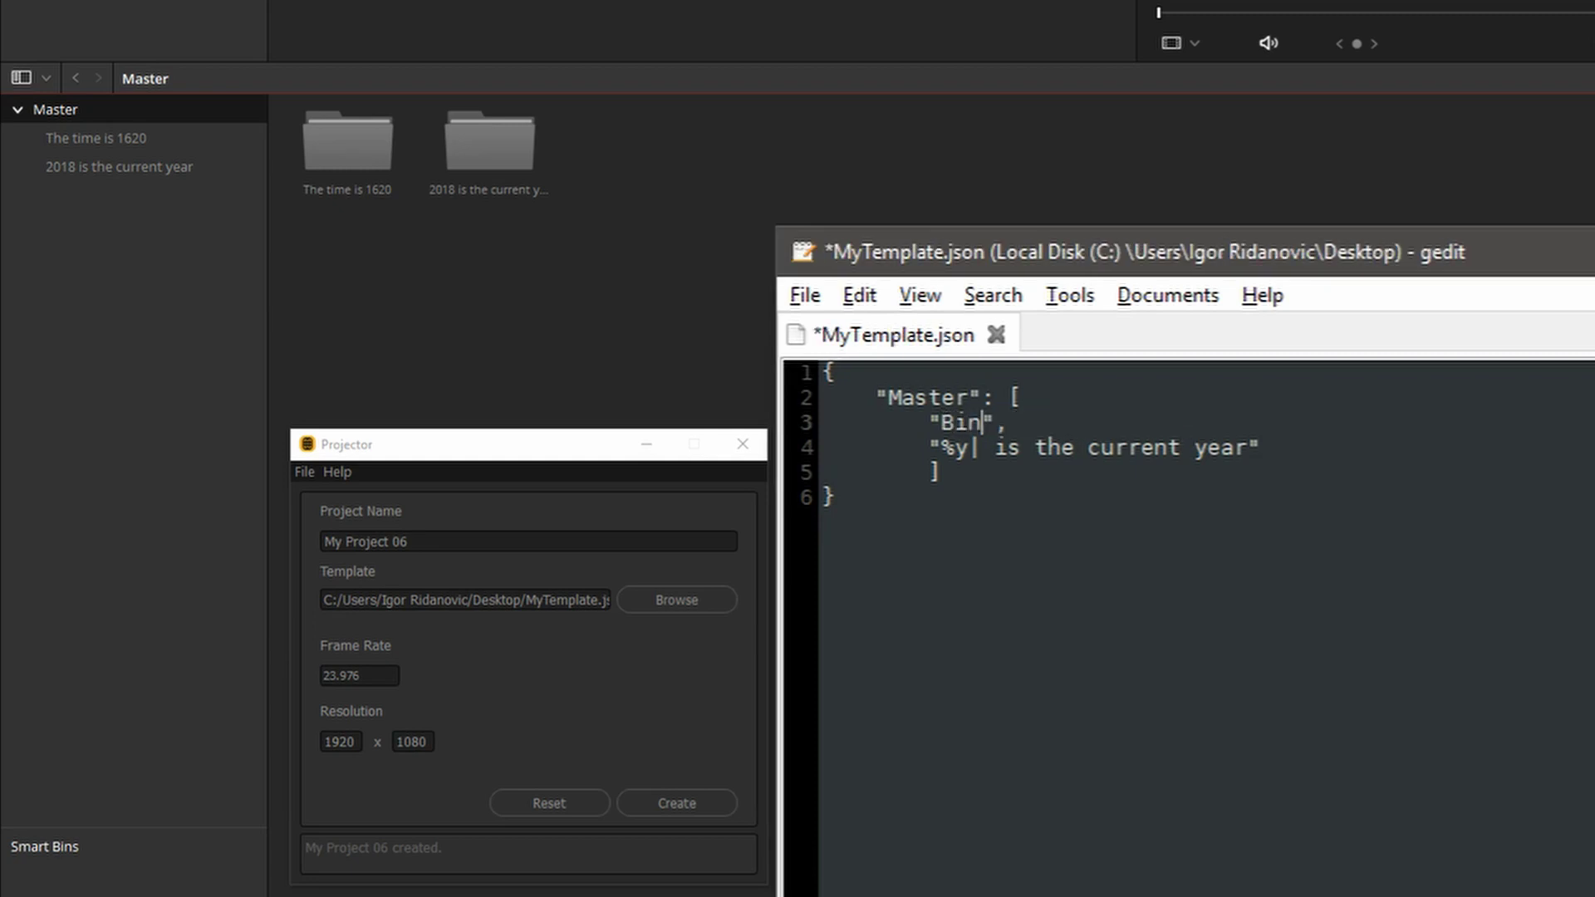
left_click_drag(941, 447, 1253, 449)
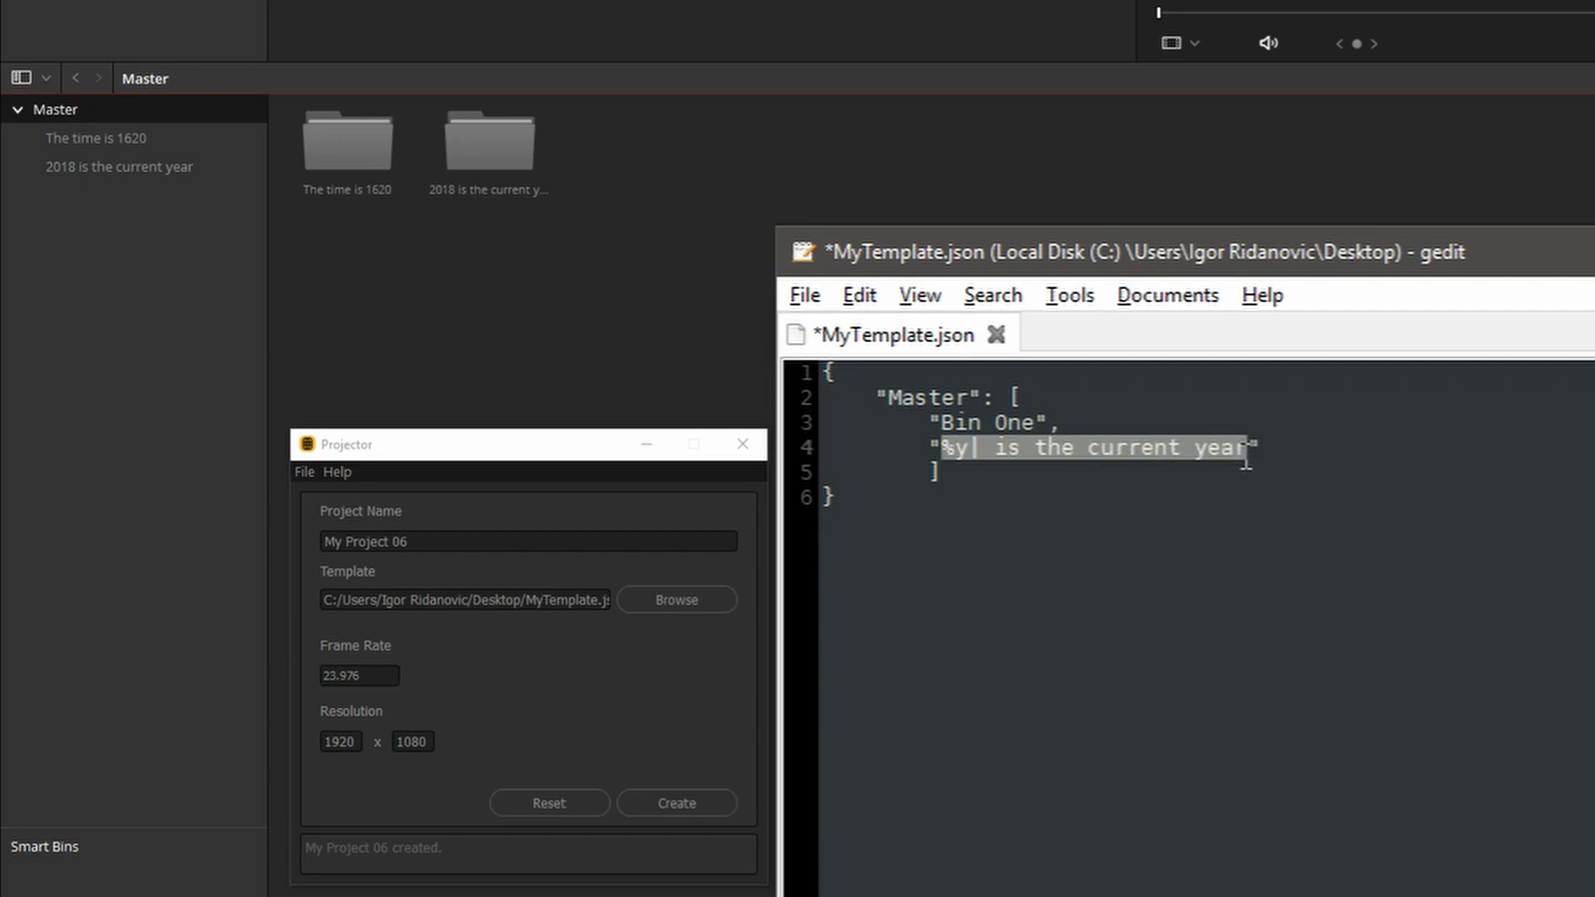
type("@")
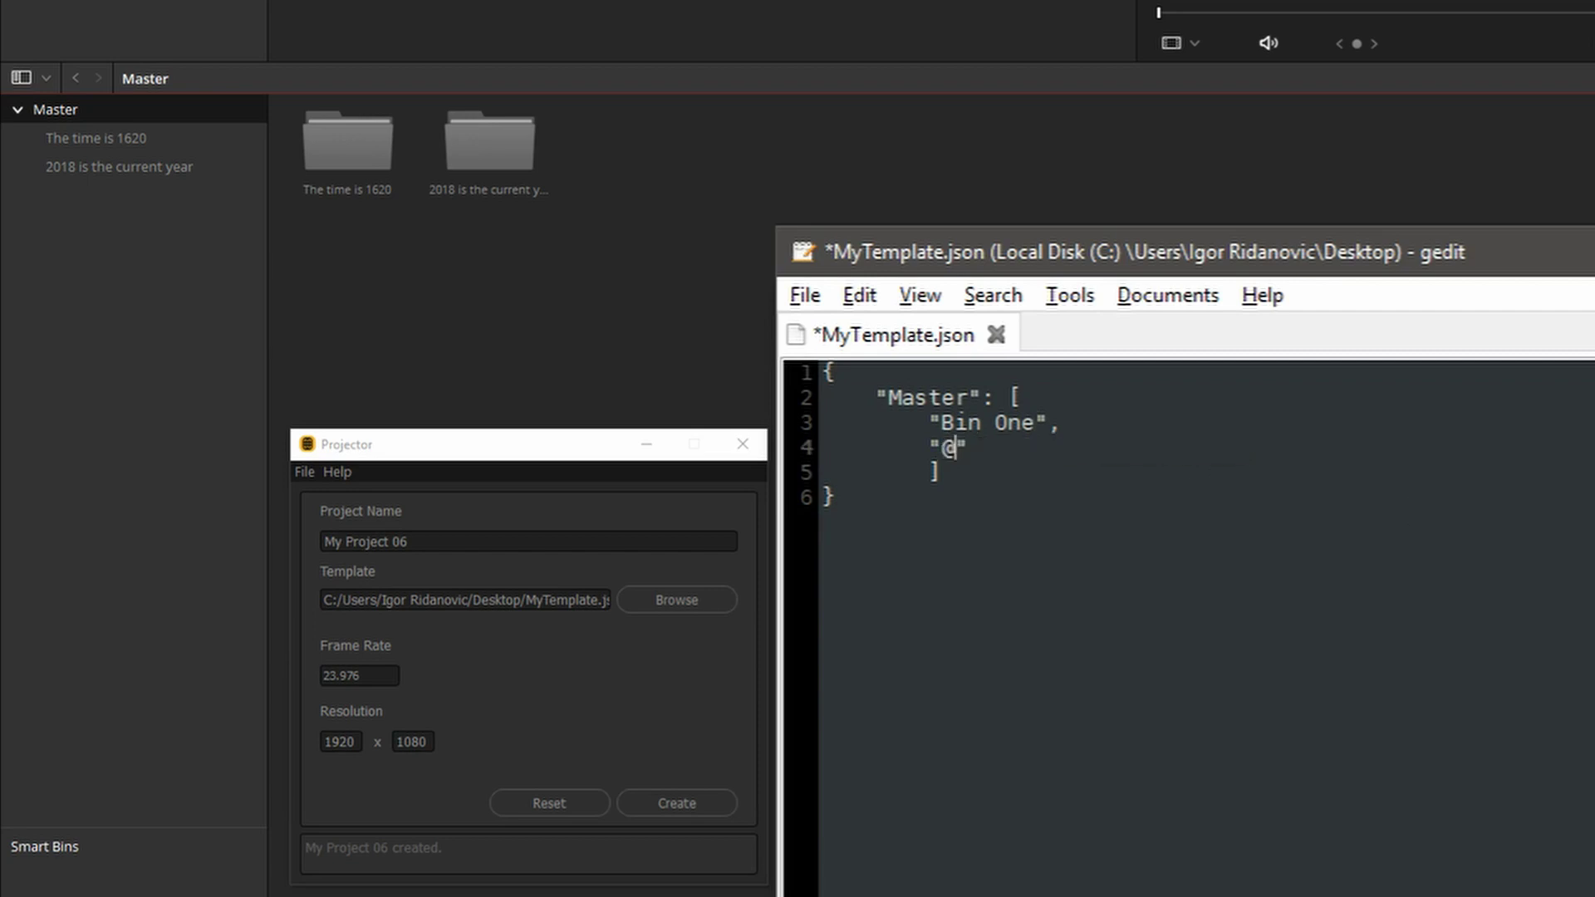
type("f|")
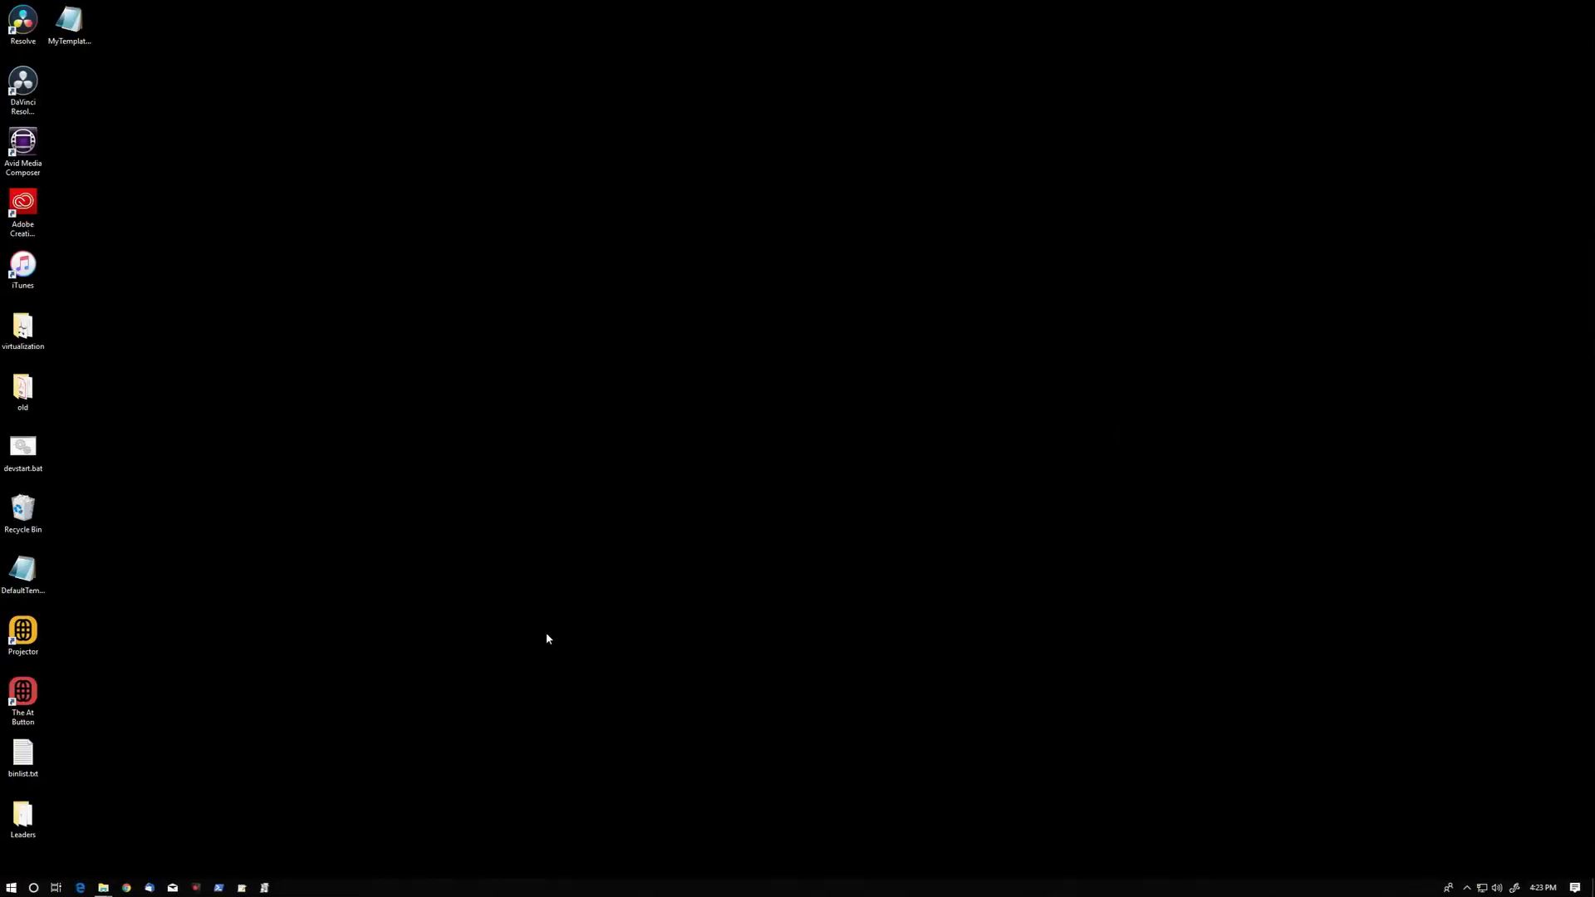
Step: Review the names listed in binlist.txt on the desktop and copy the file's folder location from its properties
double_click(18, 752)
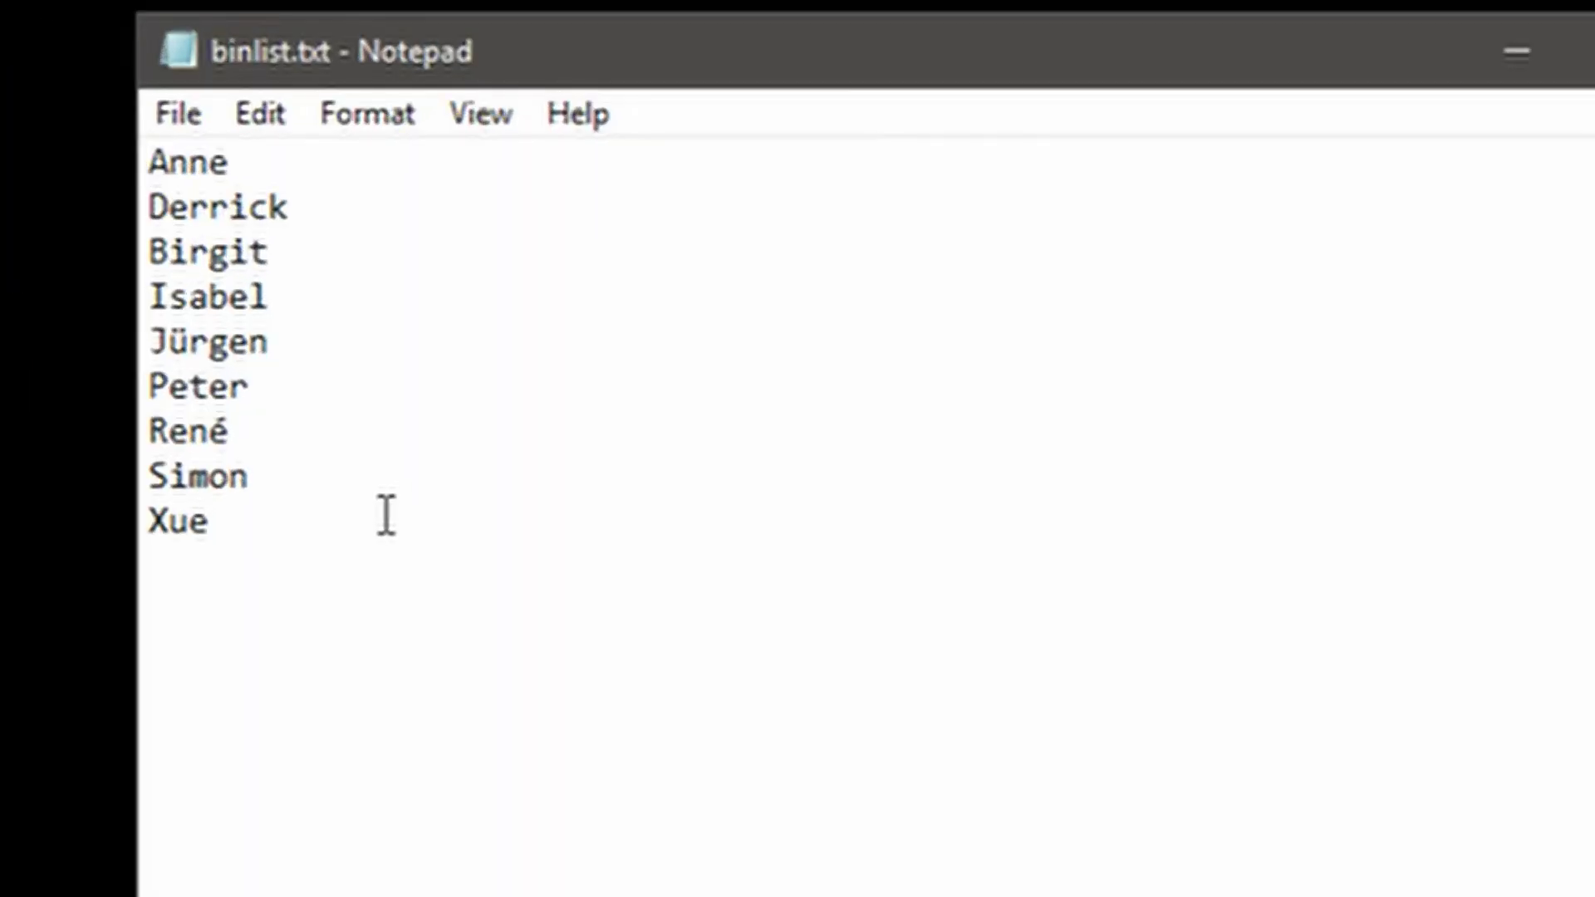
left_click(231, 161)
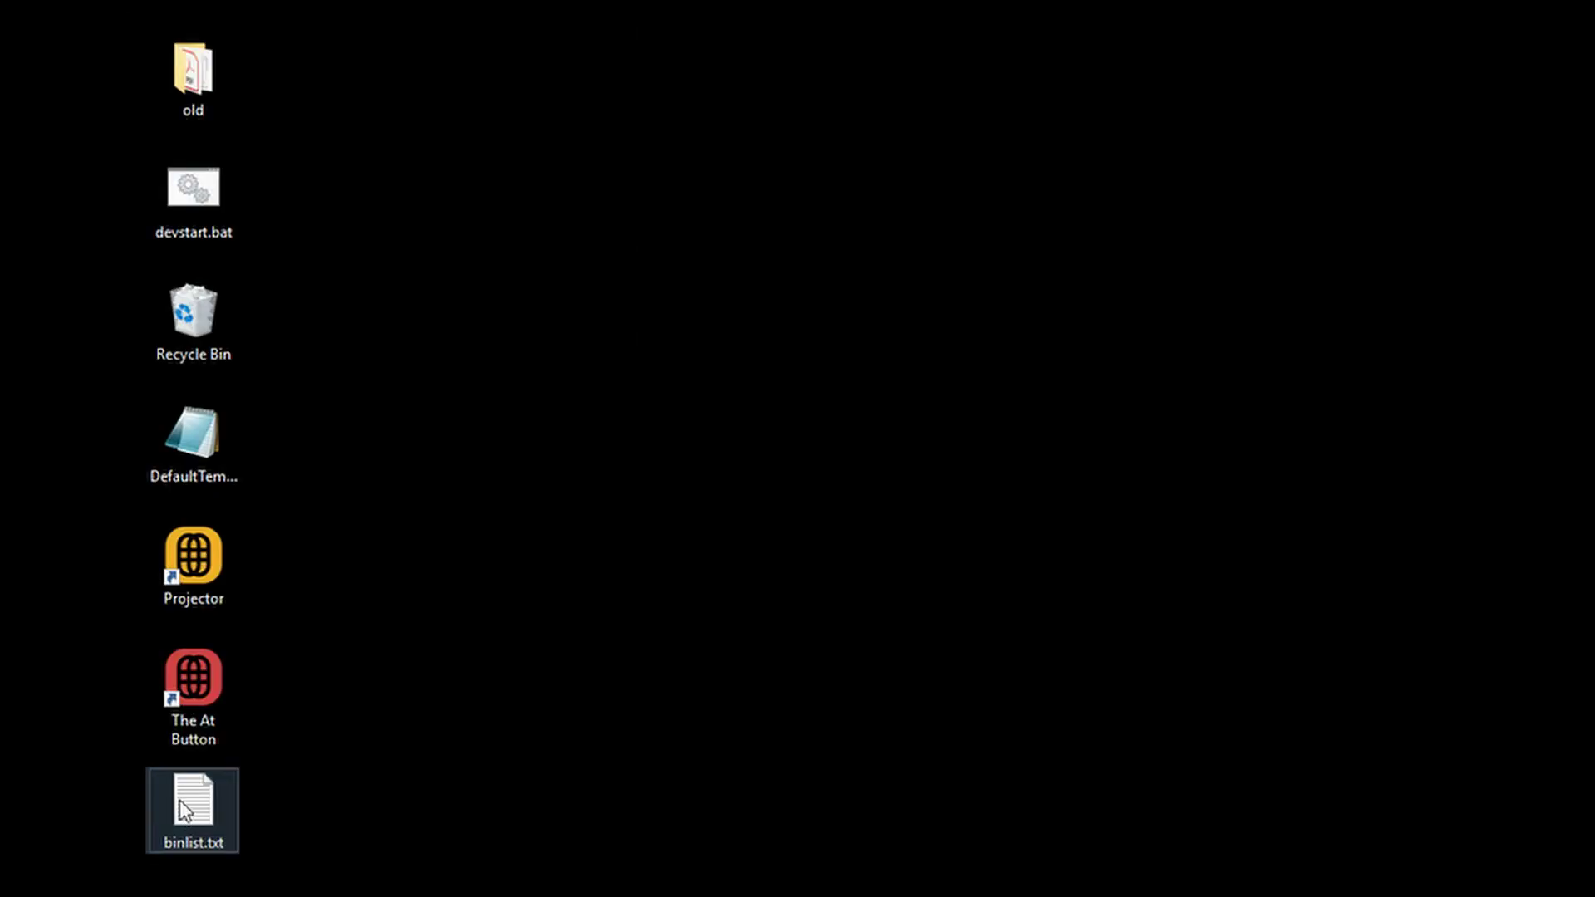
right_click(151, 799)
left_click(268, 778)
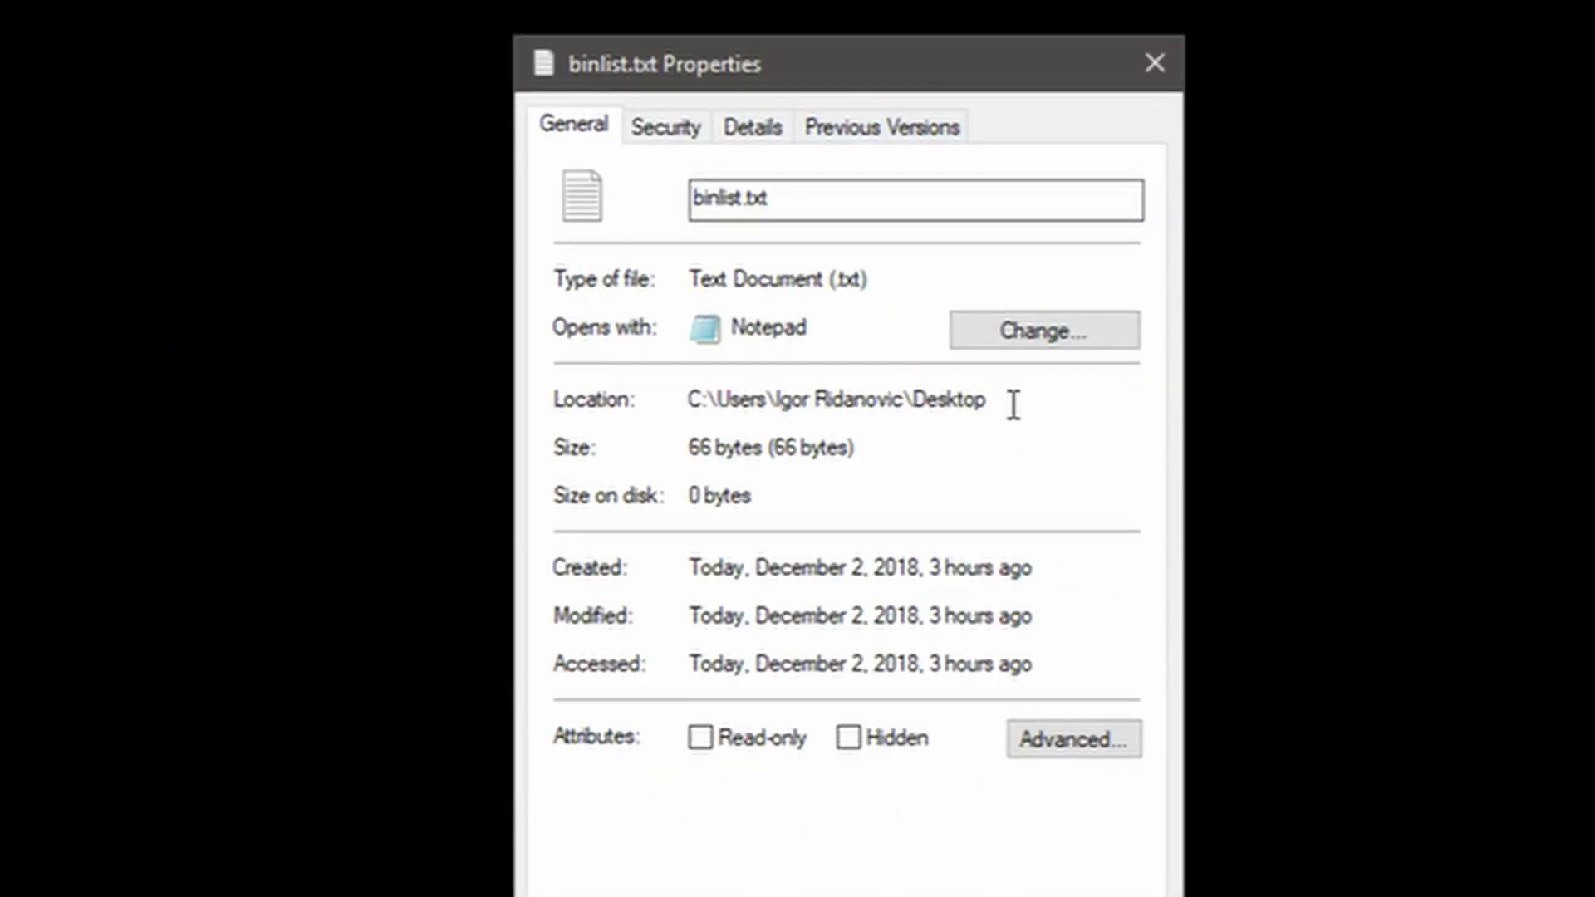
left_click_drag(988, 401, 662, 405)
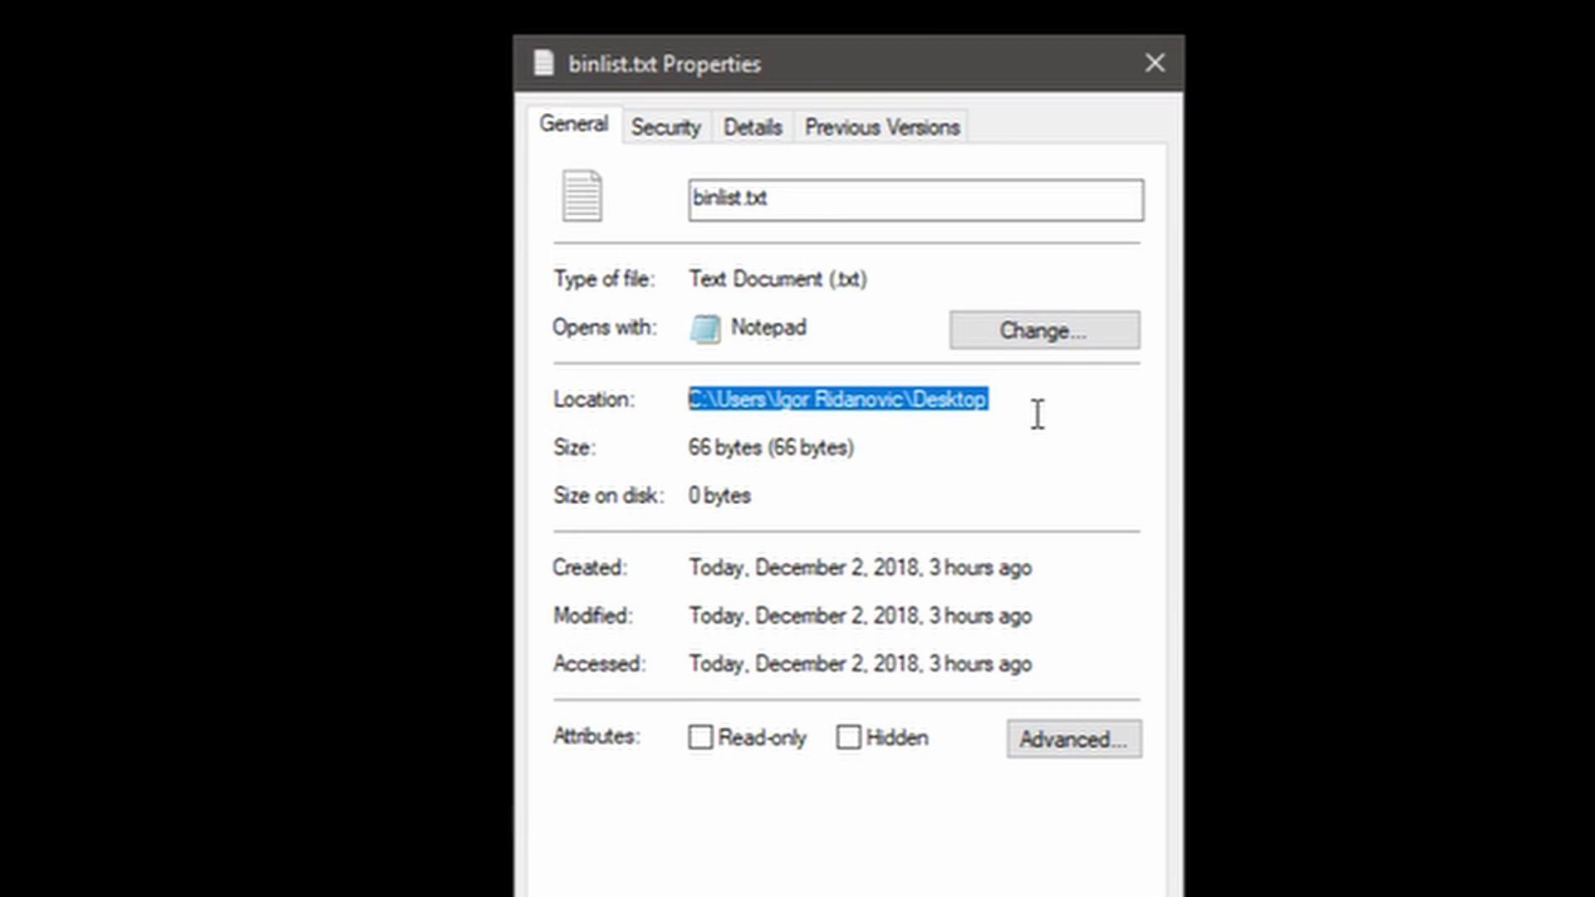
key("ctrl+c")
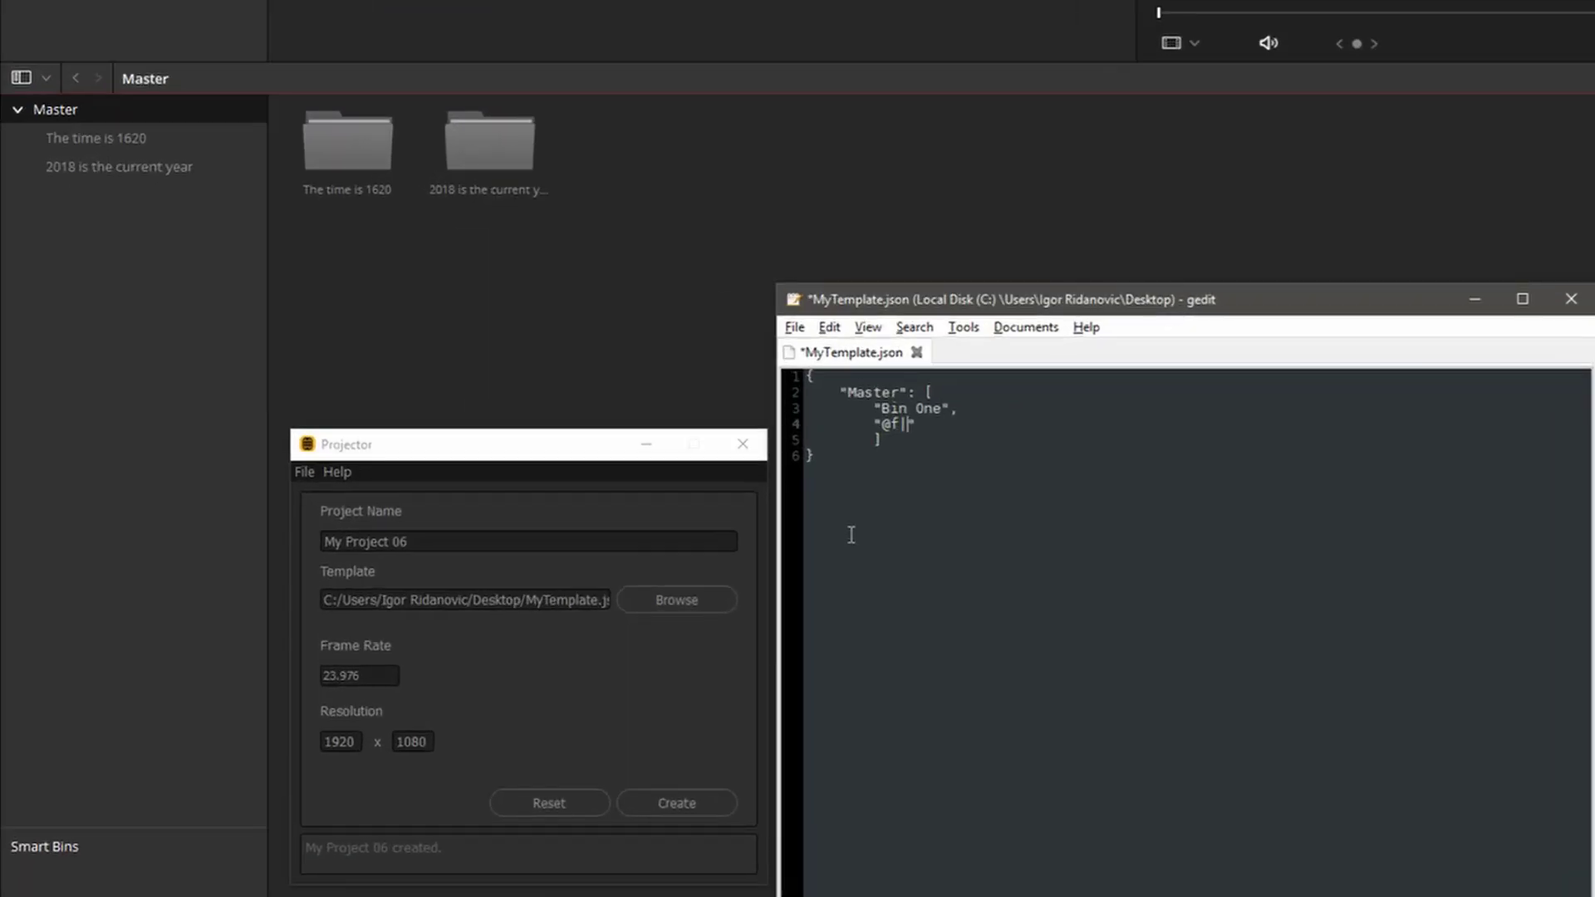
Step: Back in gedit, paste the copied folder path after "@f|" and complete it with "\binlist.txt"
key("ctrl+v")
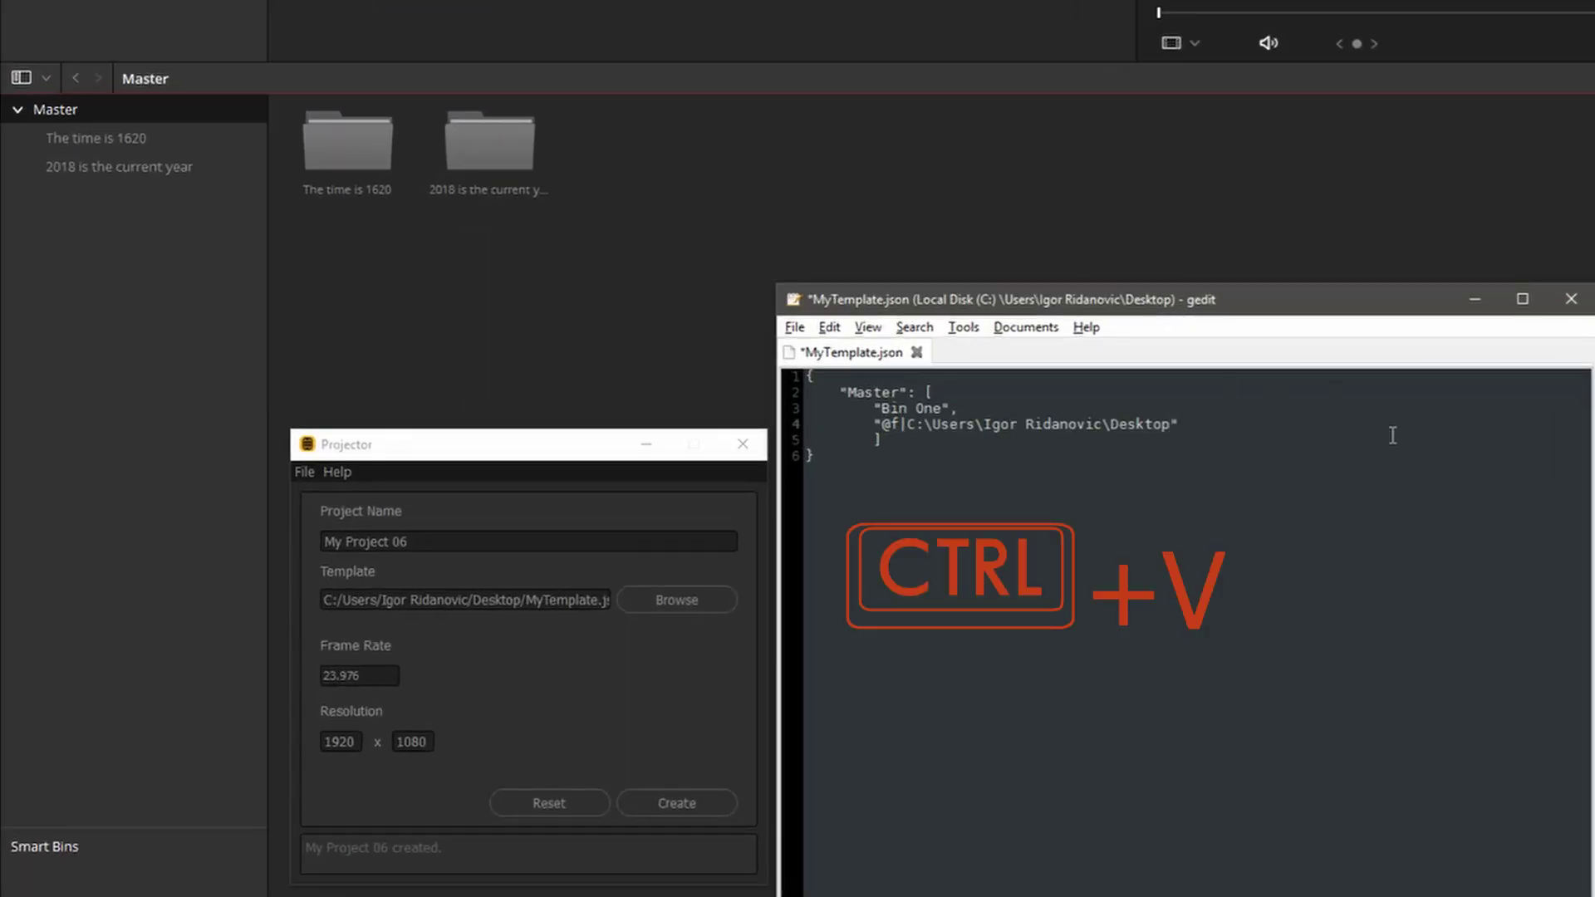
type("\\bi")
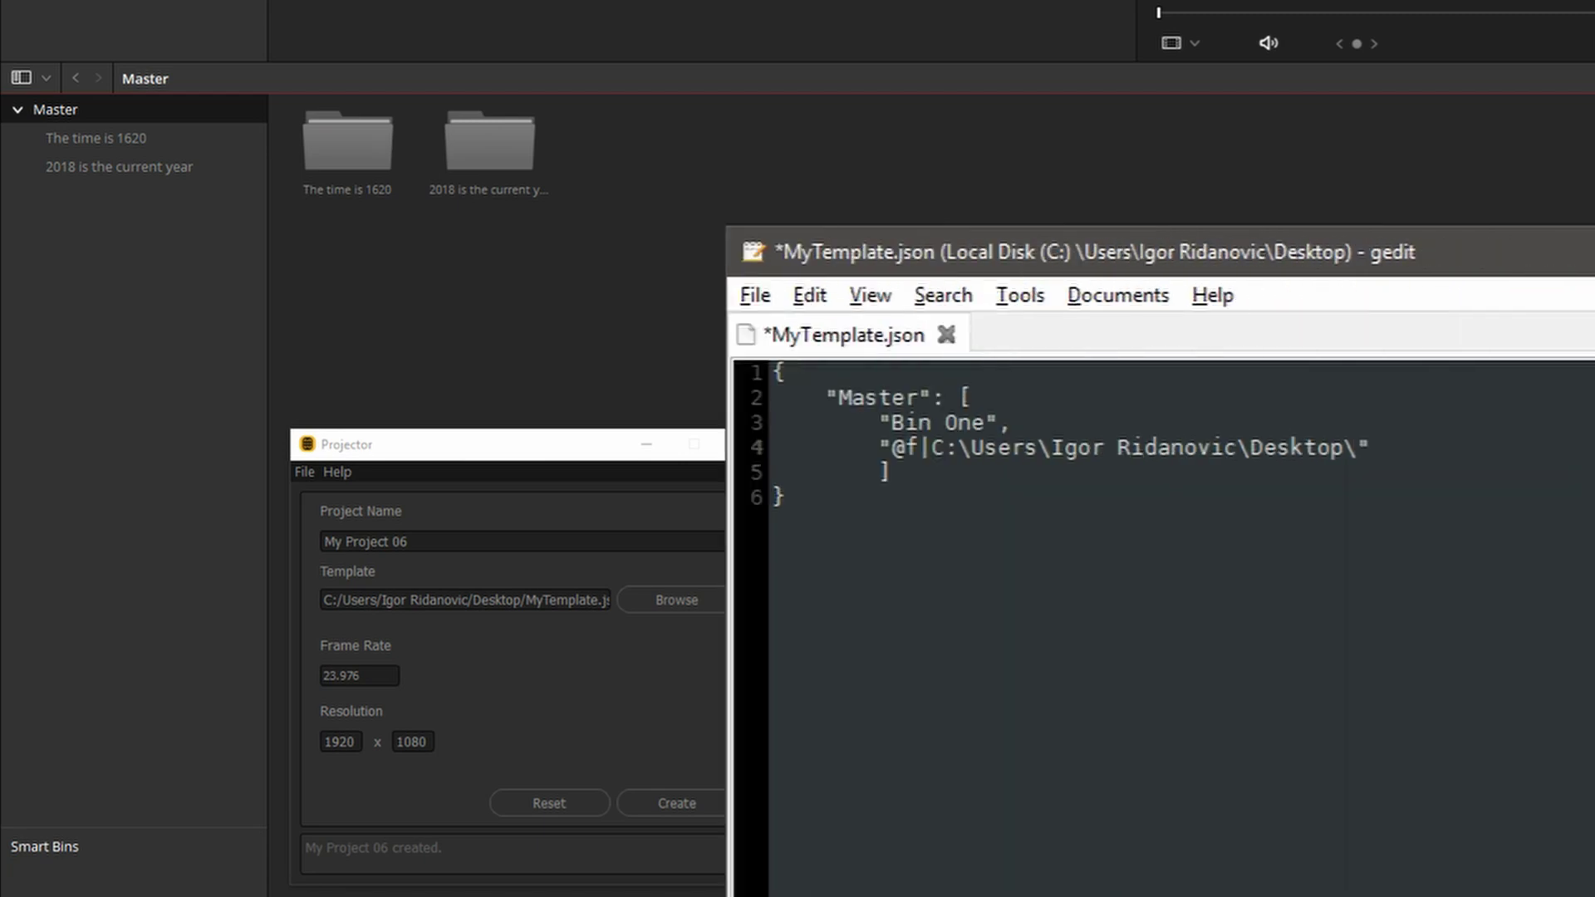
type("nlist.txt")
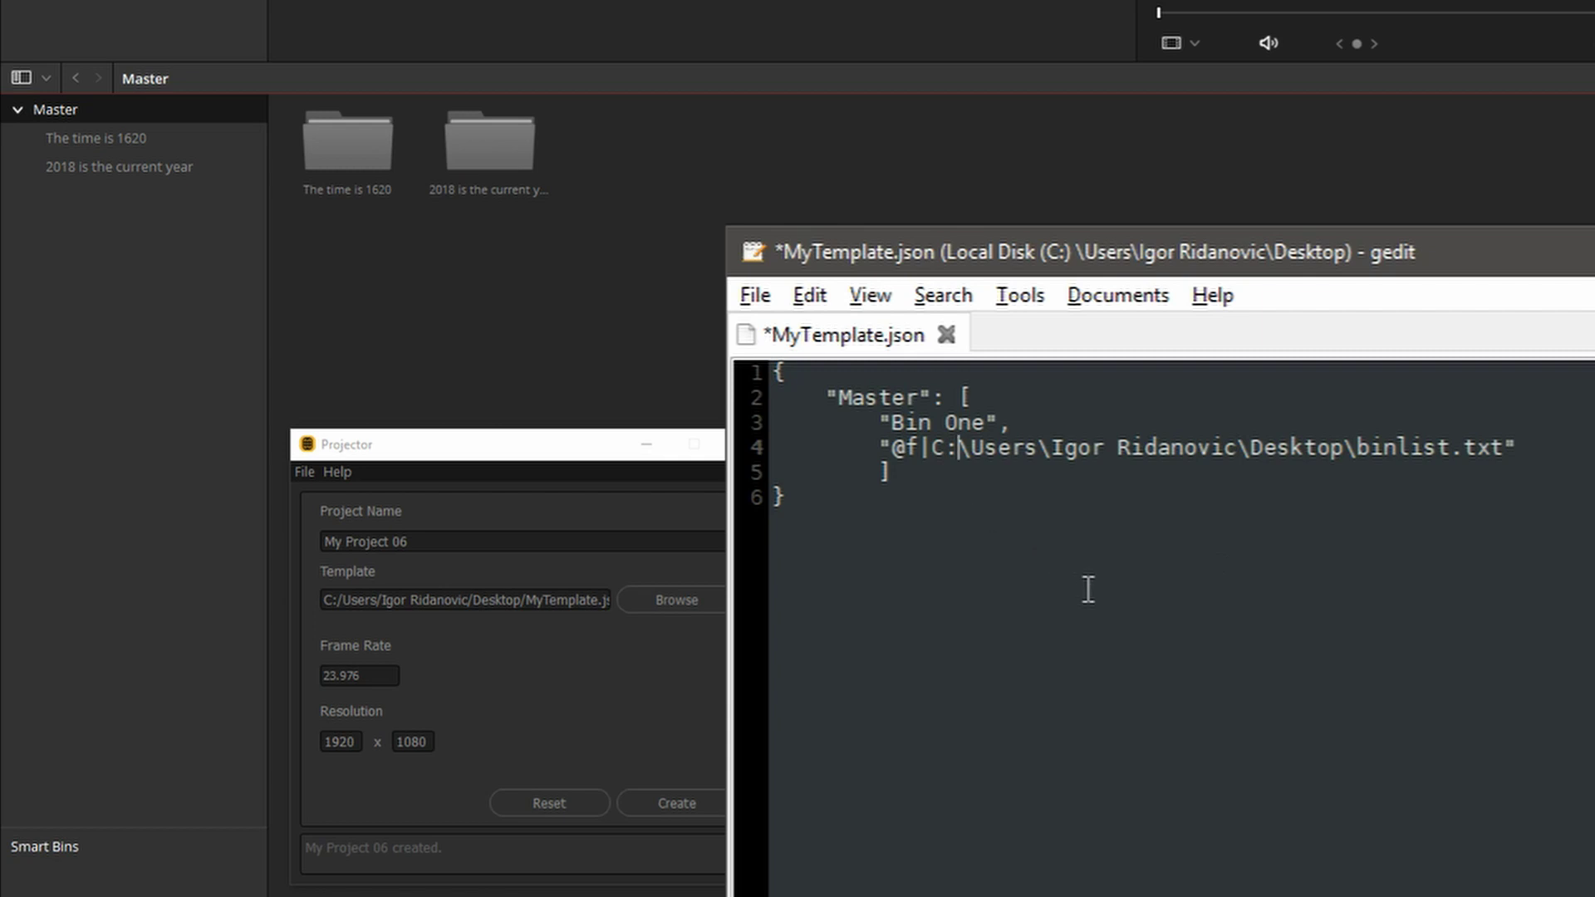
Step: Double every backslash in the binlist.txt path so each folder separator reads "\\"
type("\\")
left_click(1066, 449)
type("\\")
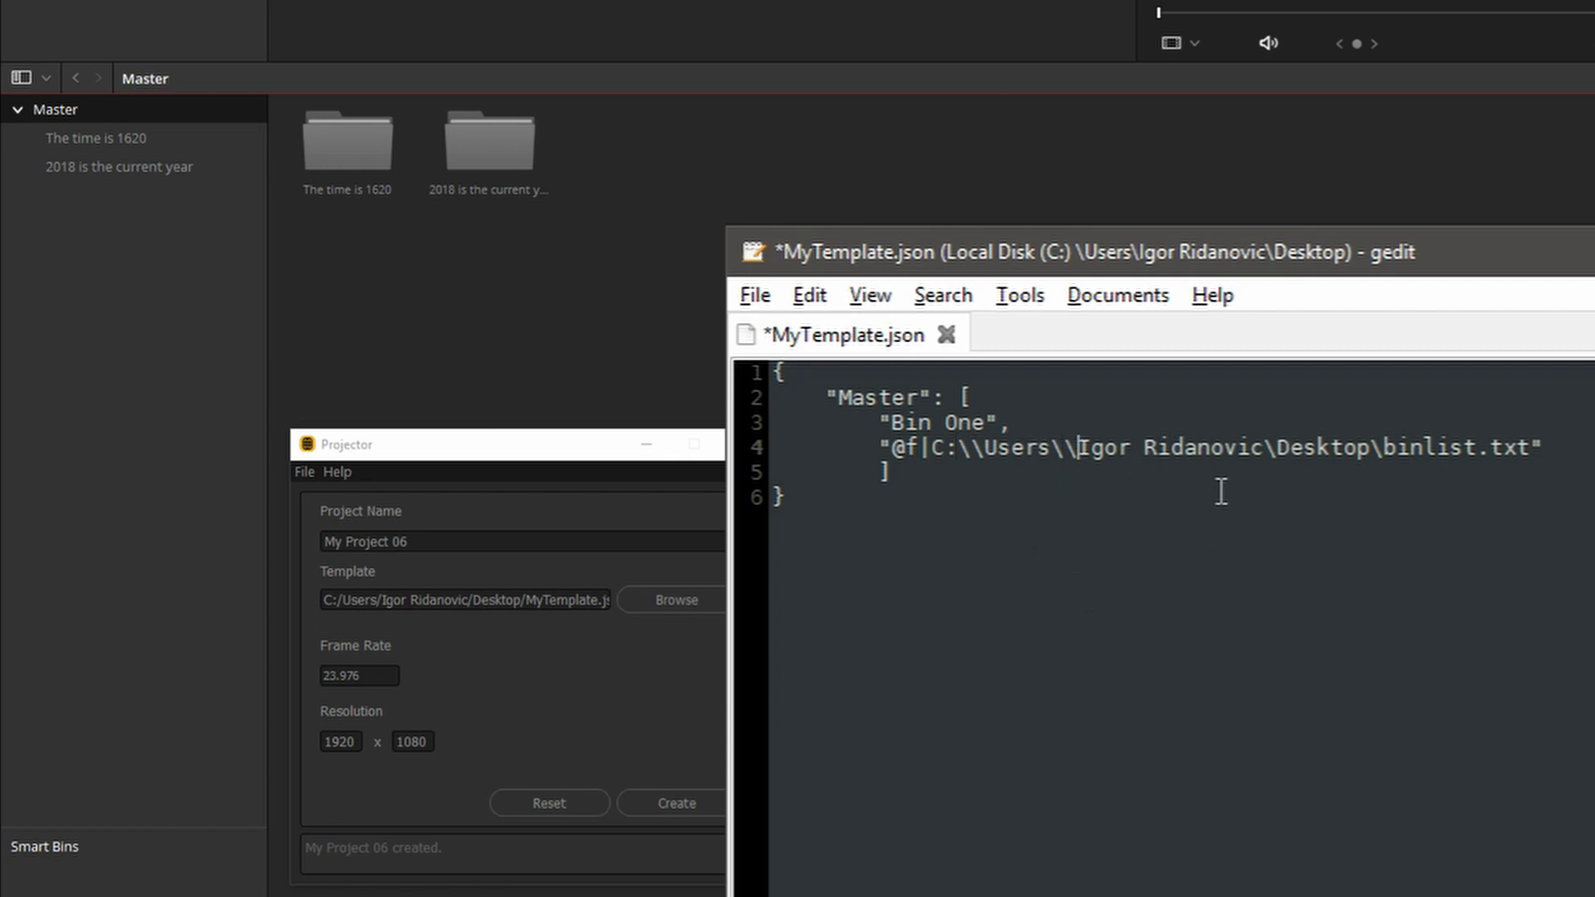
left_click(1275, 448)
type("\\")
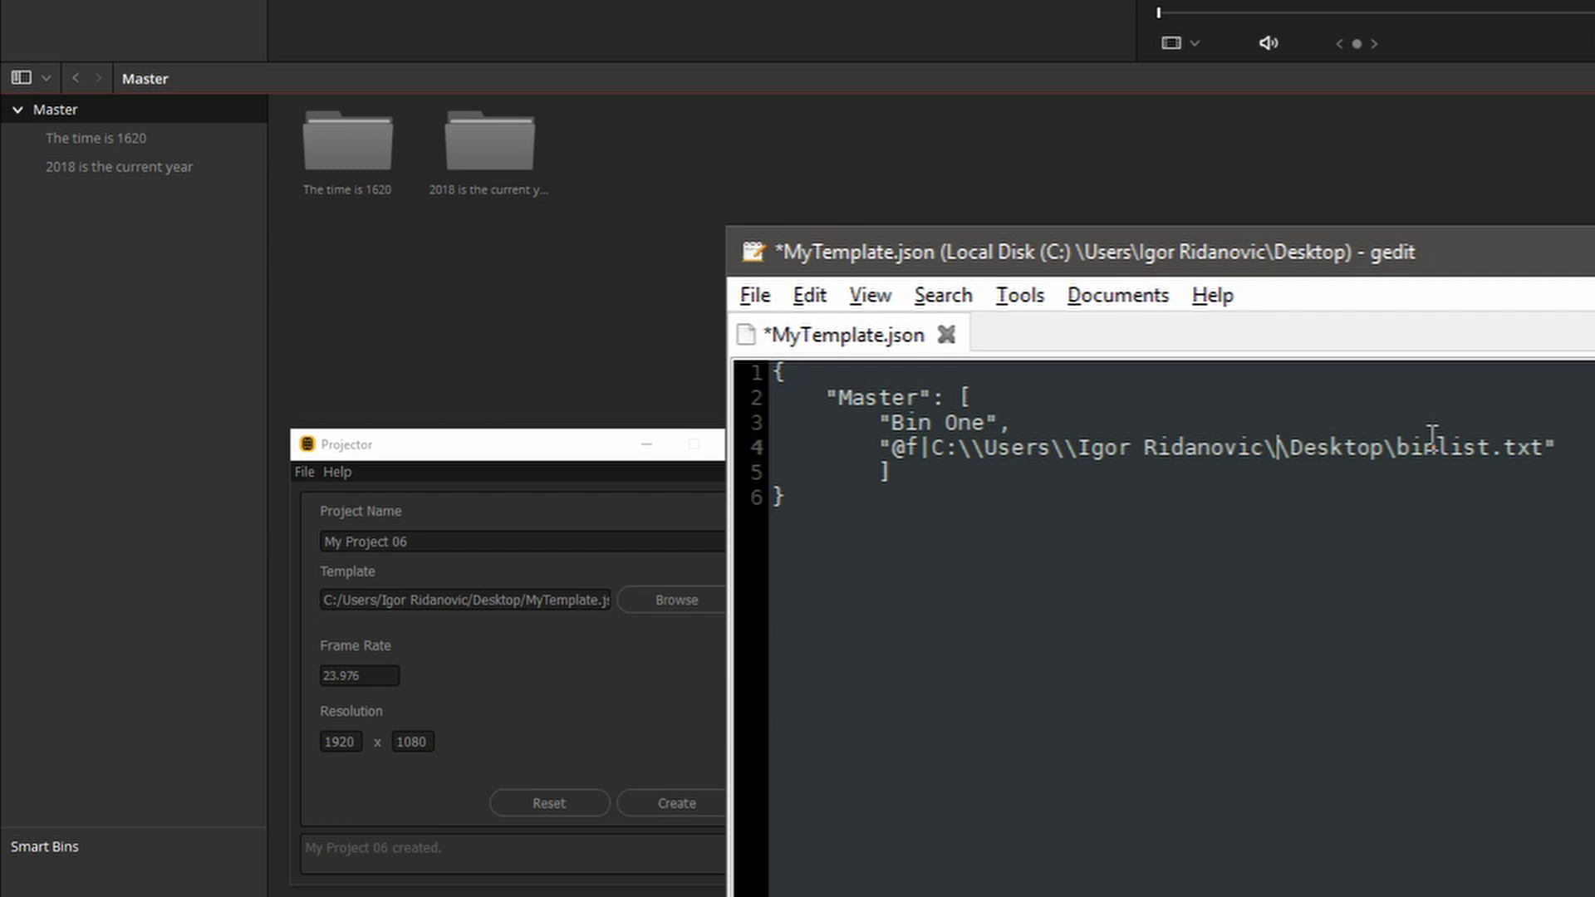
left_click(1397, 440)
type("\\")
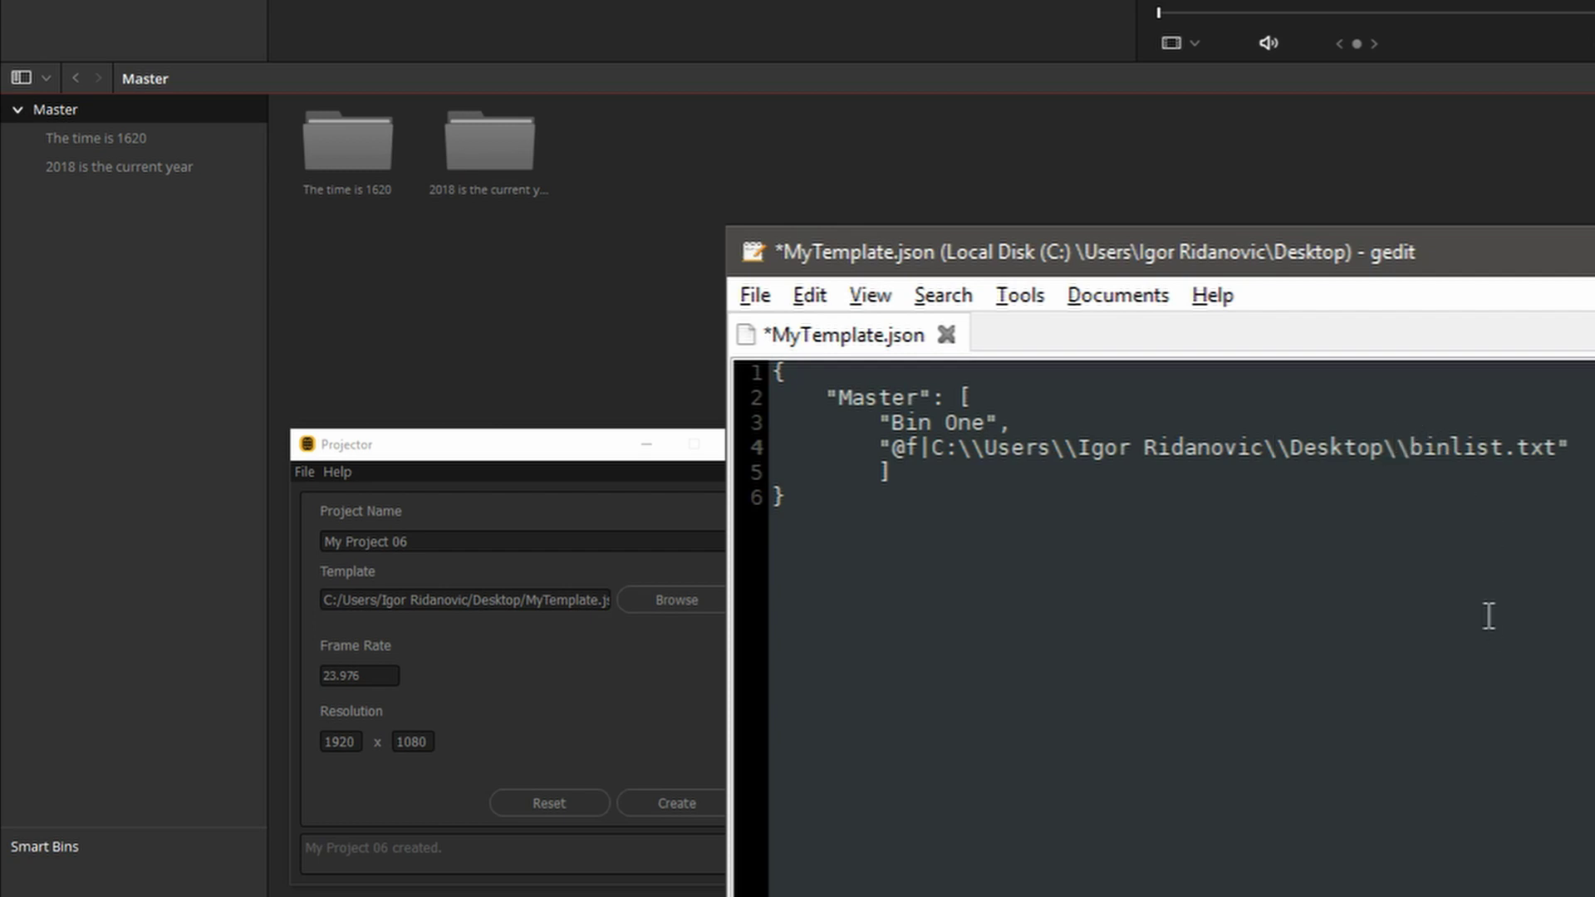
Step: Try a single "/" in place of the double backslash before binlist.txt, and undo the replacement
left_click_drag(1410, 449, 1381, 448)
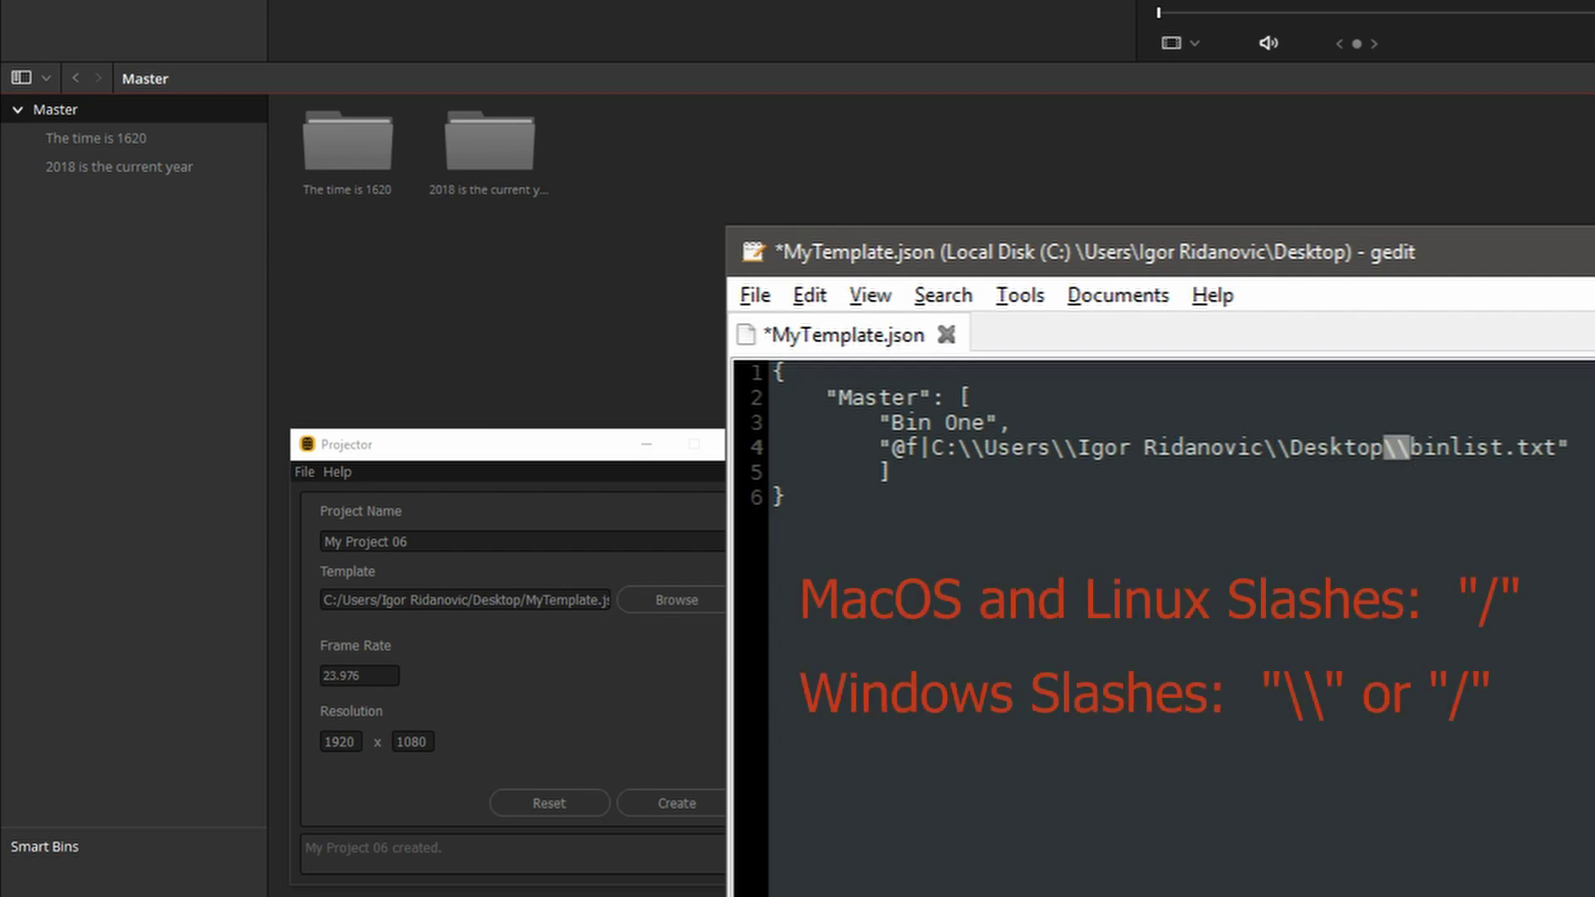
type("/")
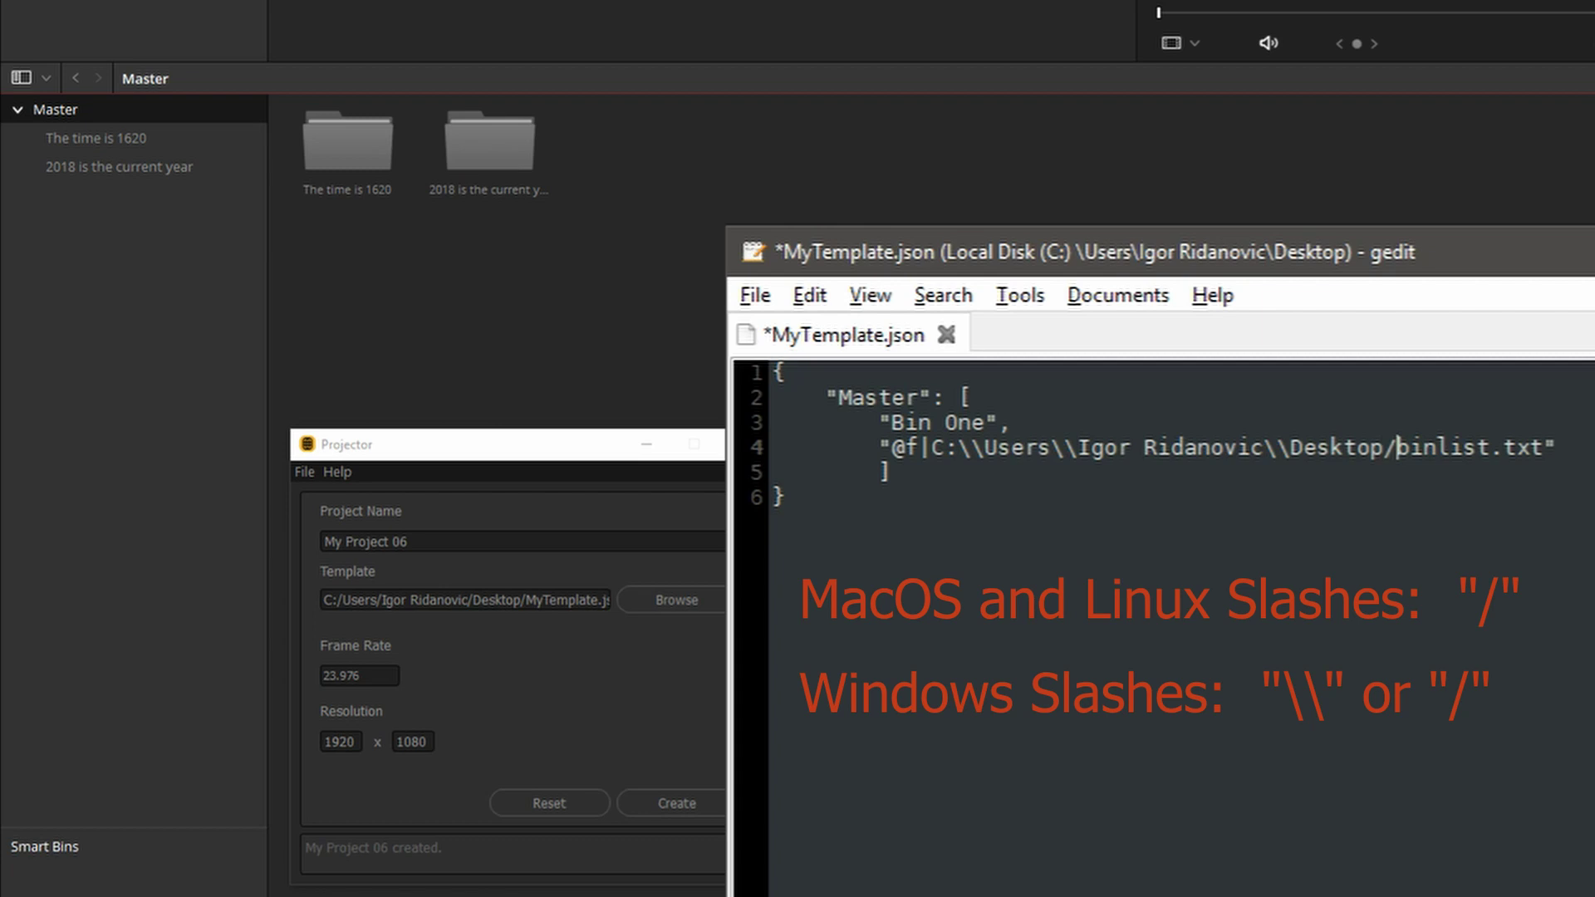
key("ctrl+z")
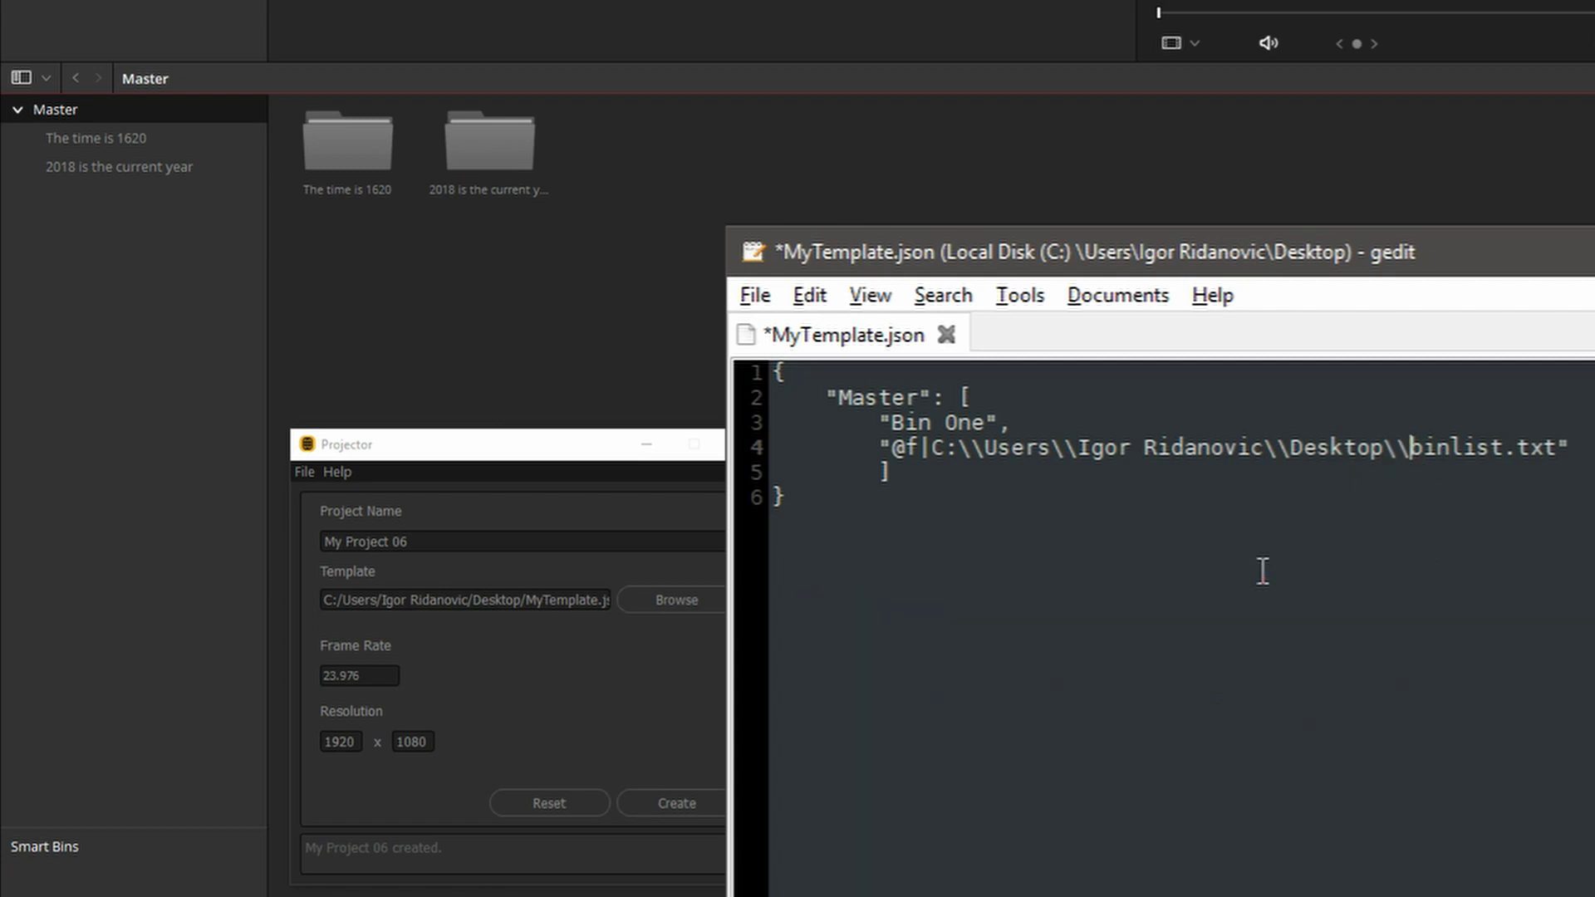
Step: Save the template, create a project named "My Project 07" from it in Projector, and open its Bin One bin
key("ctrl+s")
left_click(582, 615)
left_click(492, 541)
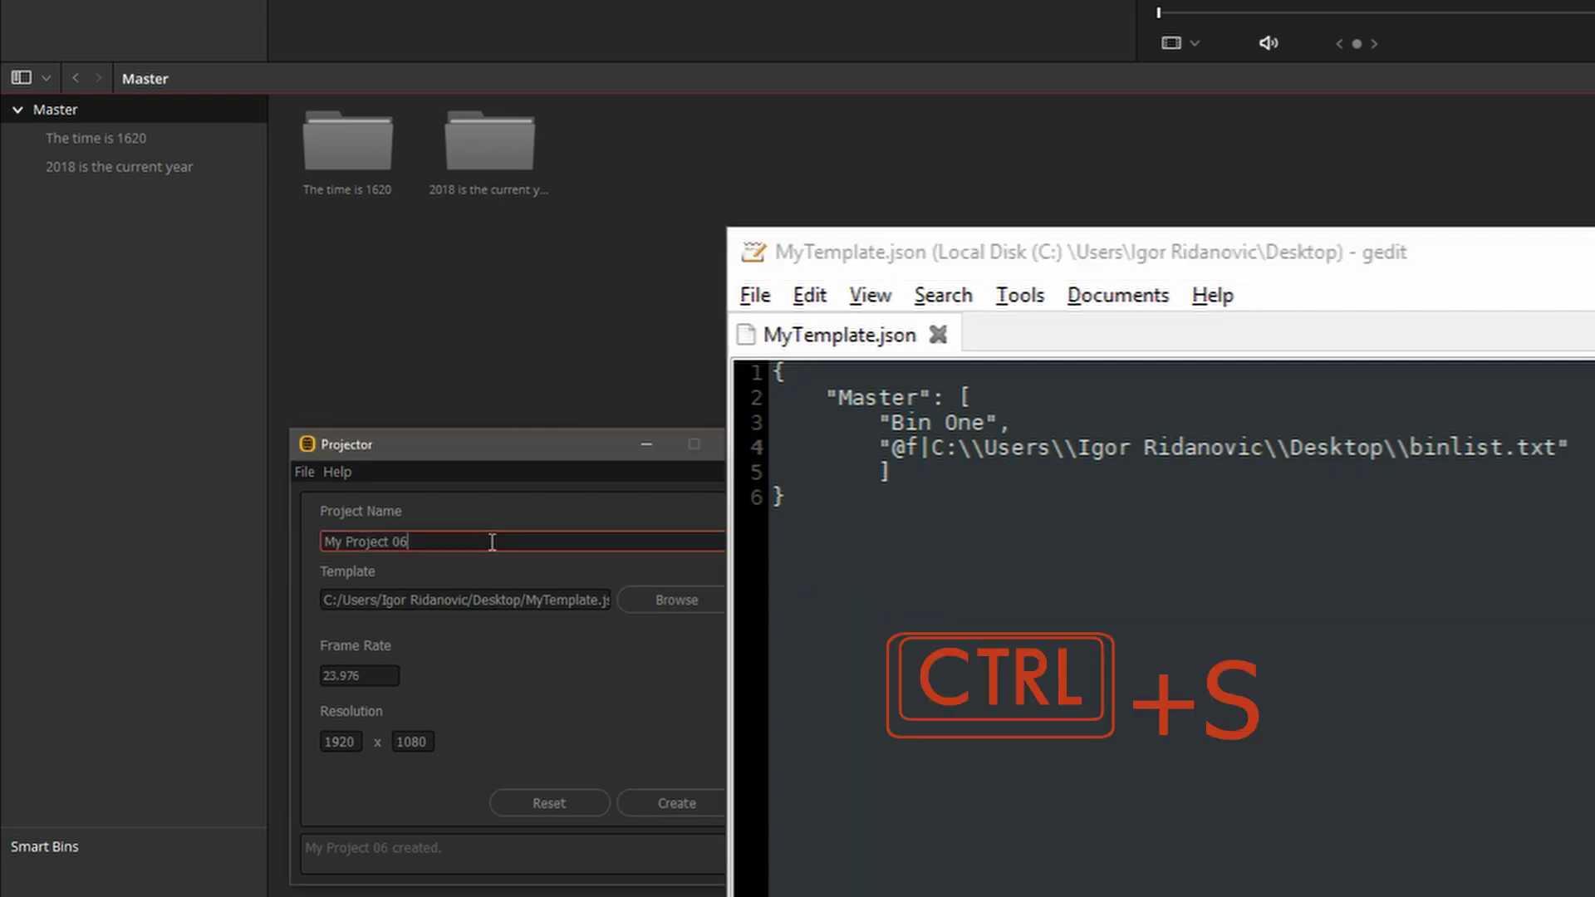
left_click(693, 806)
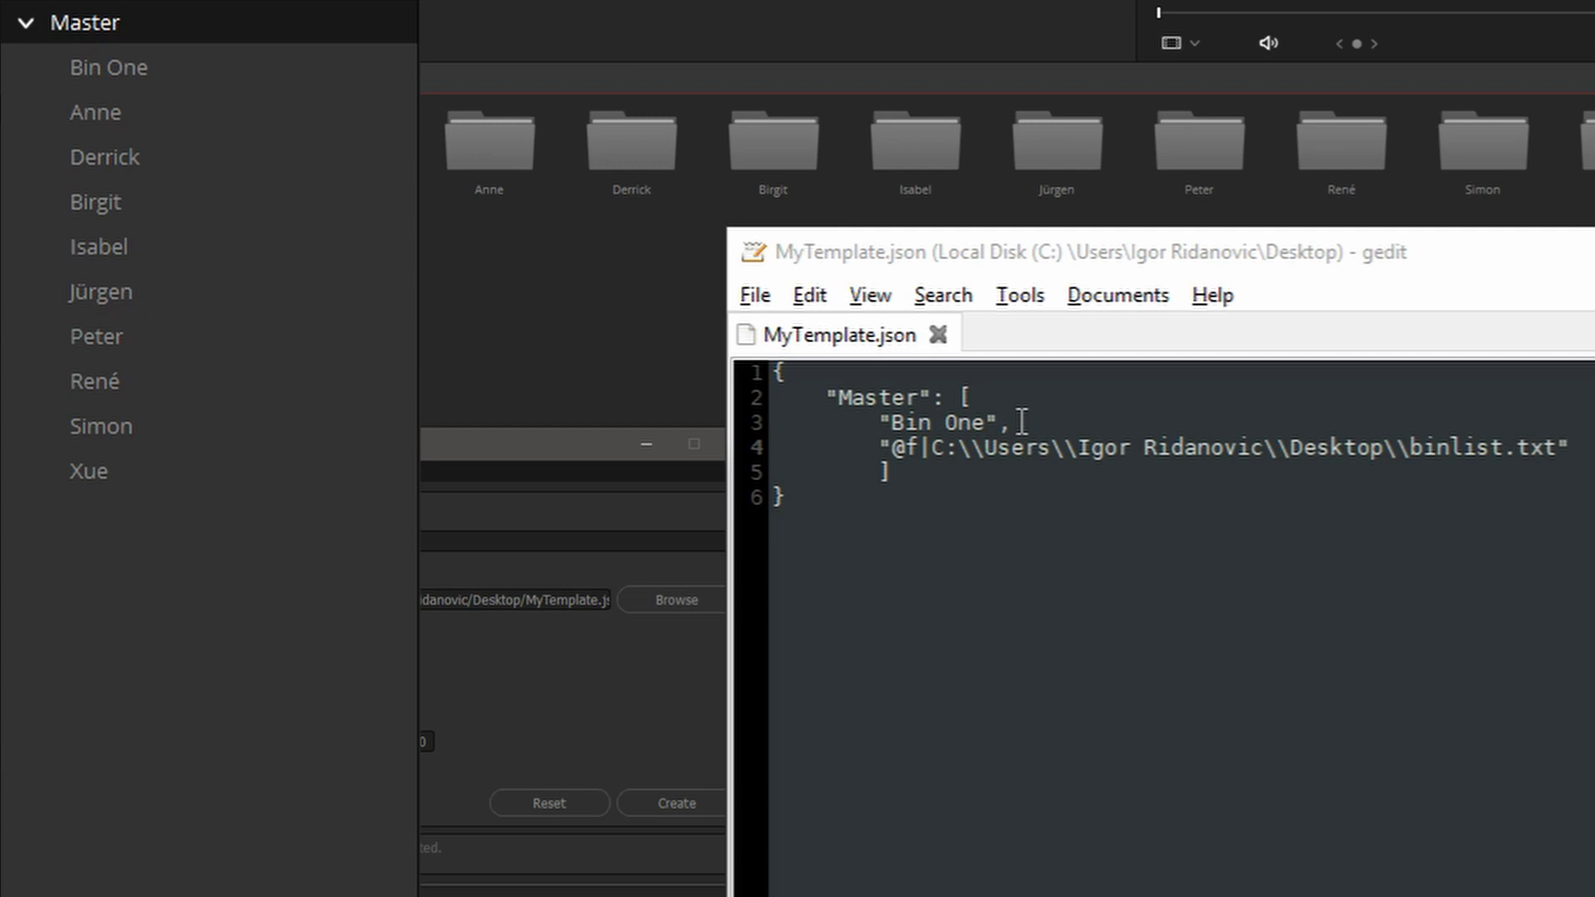
left_click_drag(1014, 424, 880, 425)
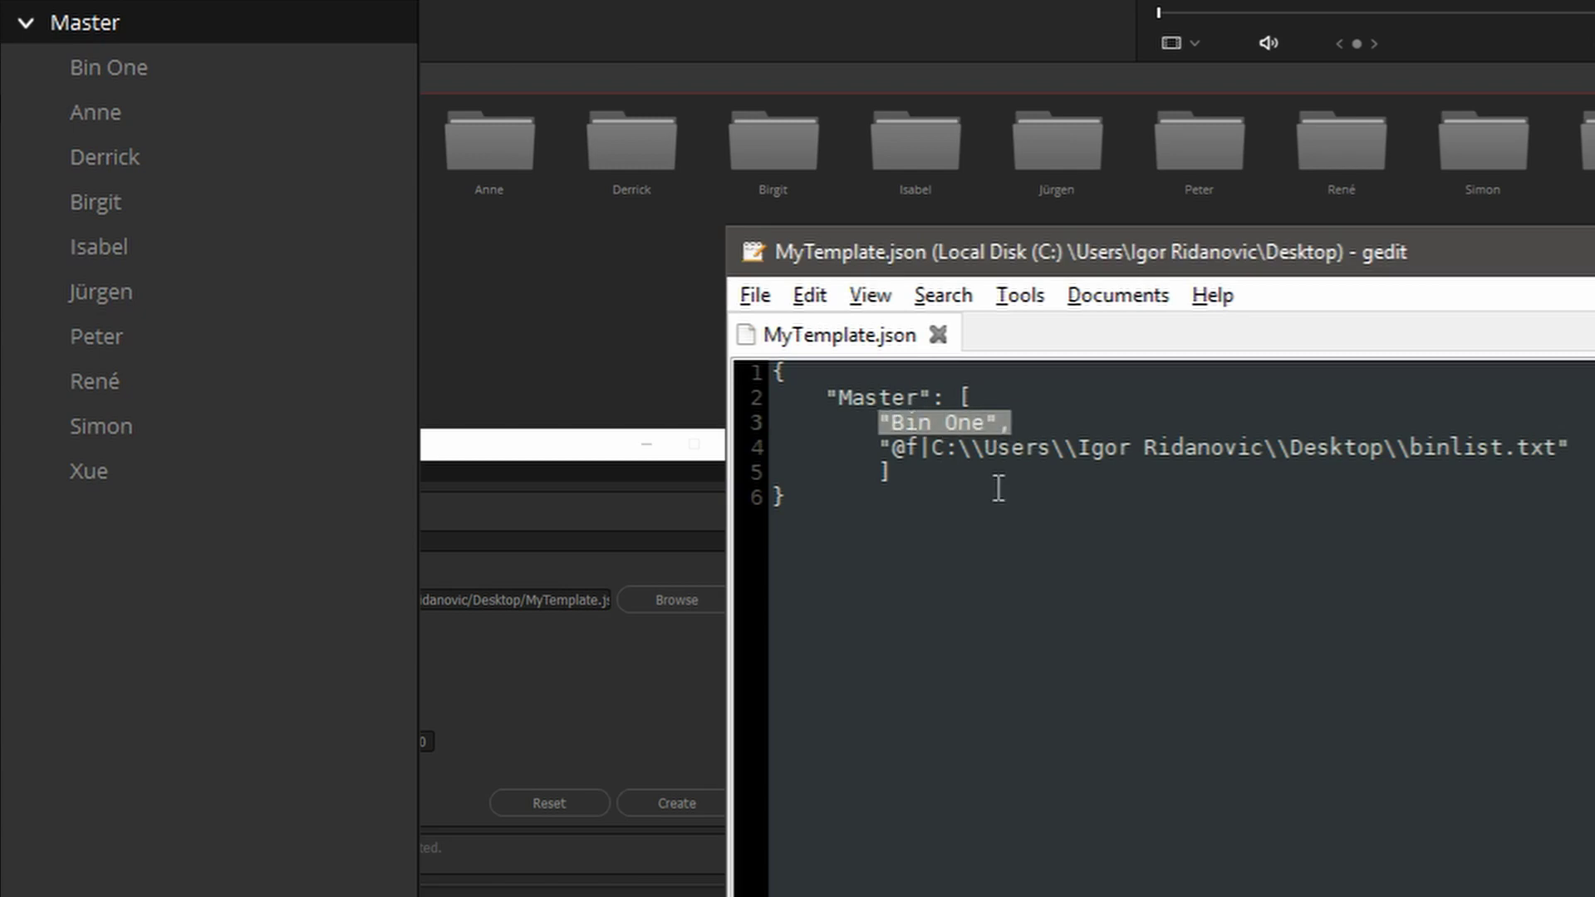
left_click(87, 70)
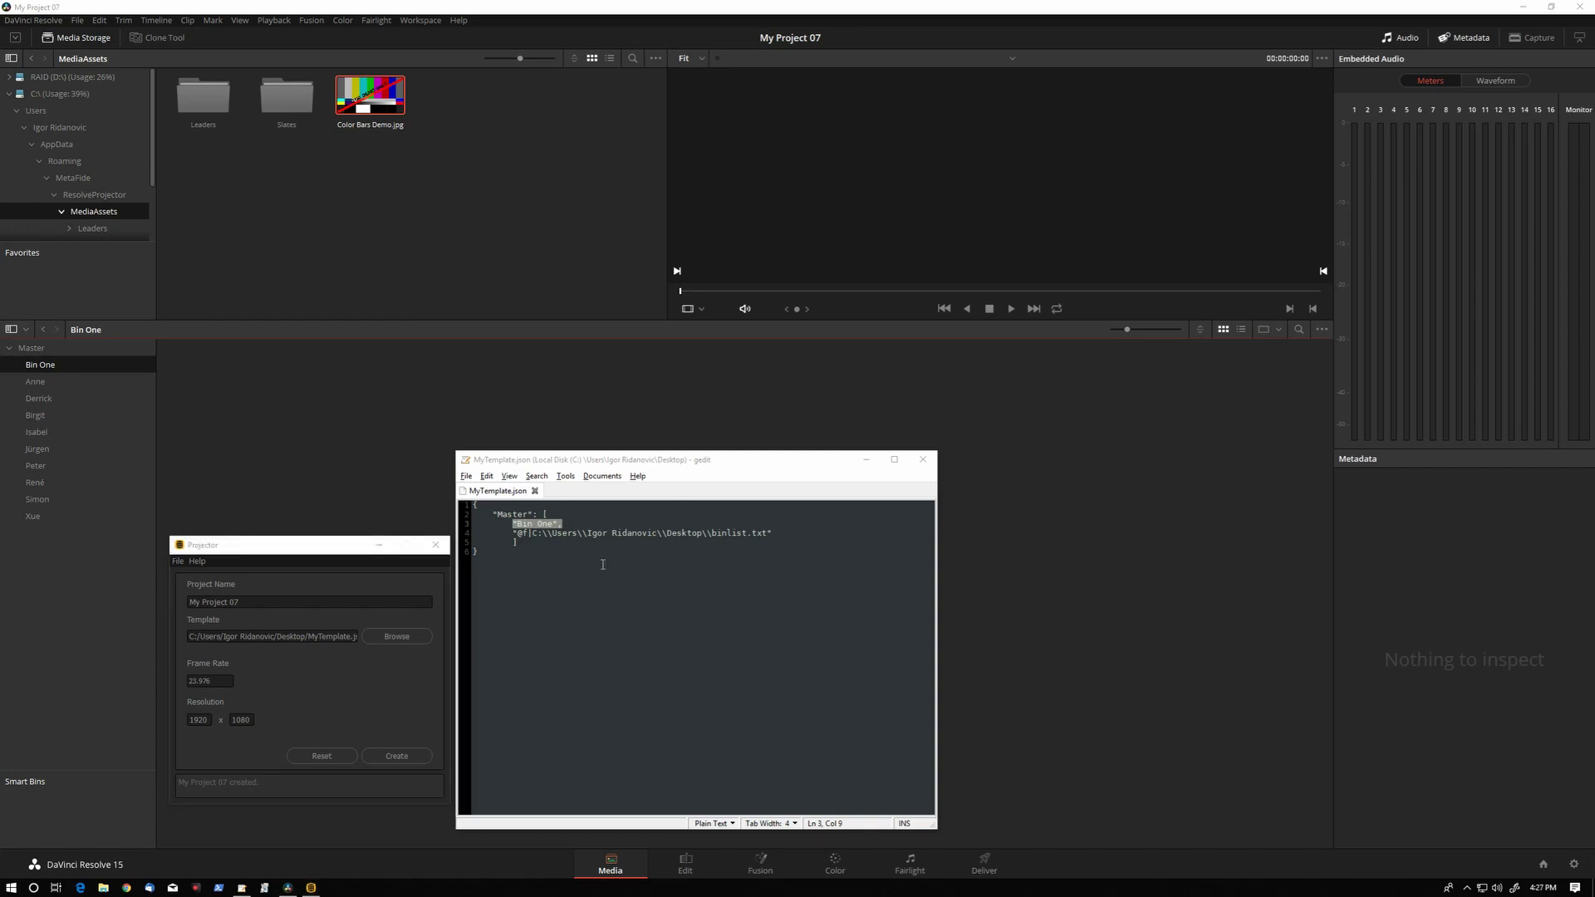
Step: In gedit, replace the Master entries with { "Top Bin": ["Sub Bin 1", "Sub Bin 2"] }, close the list with "]", and save the template
left_click_drag(513, 523, 541, 540)
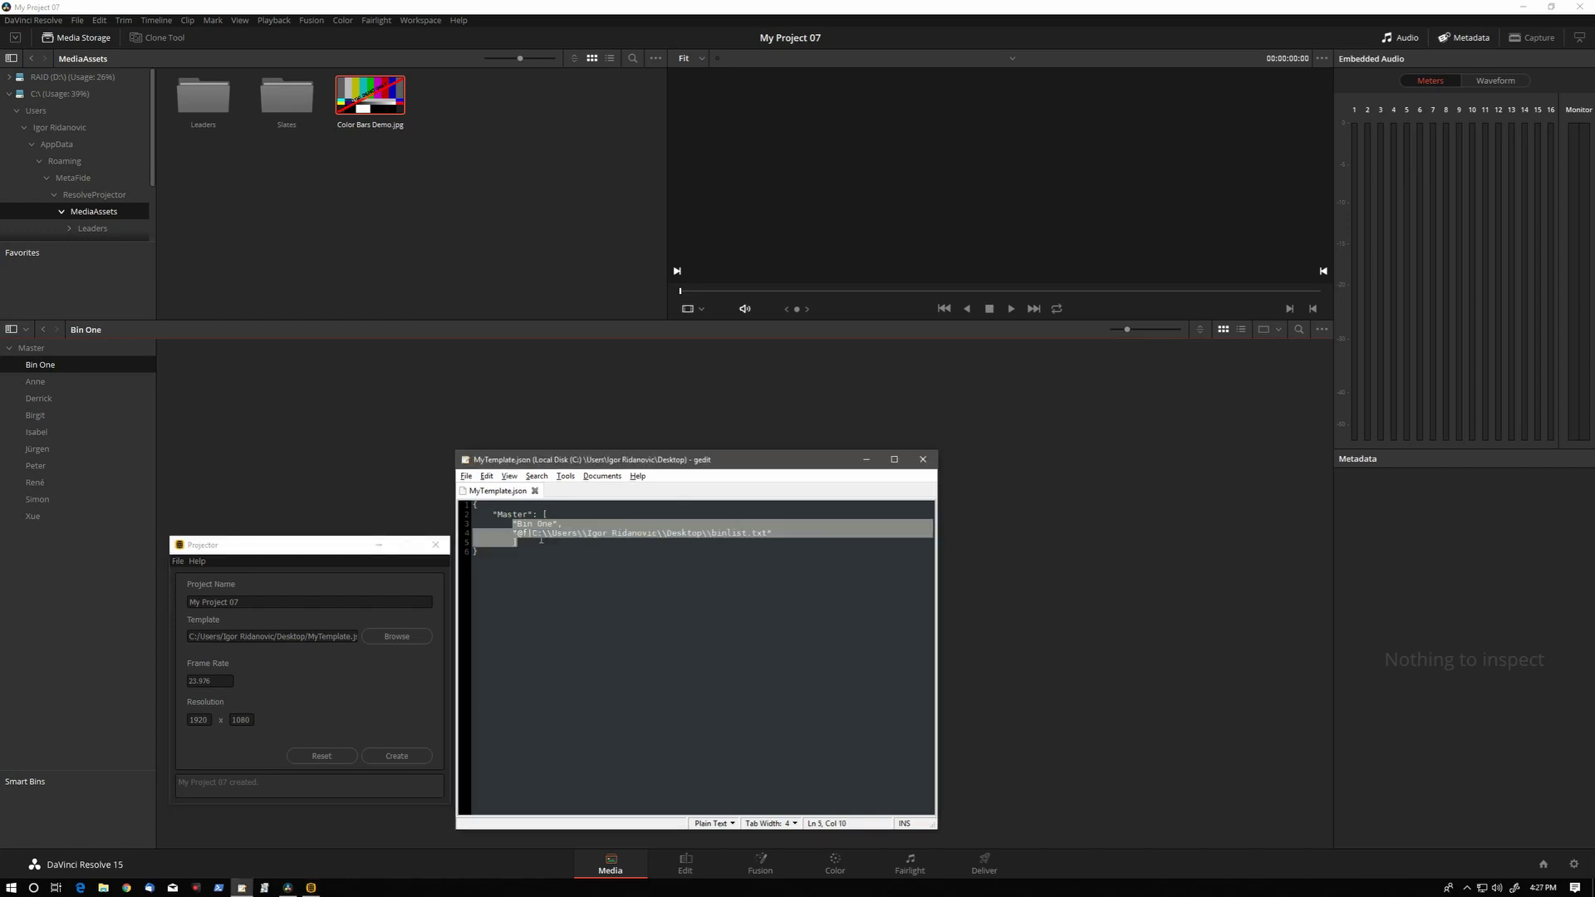
type("{ \"")
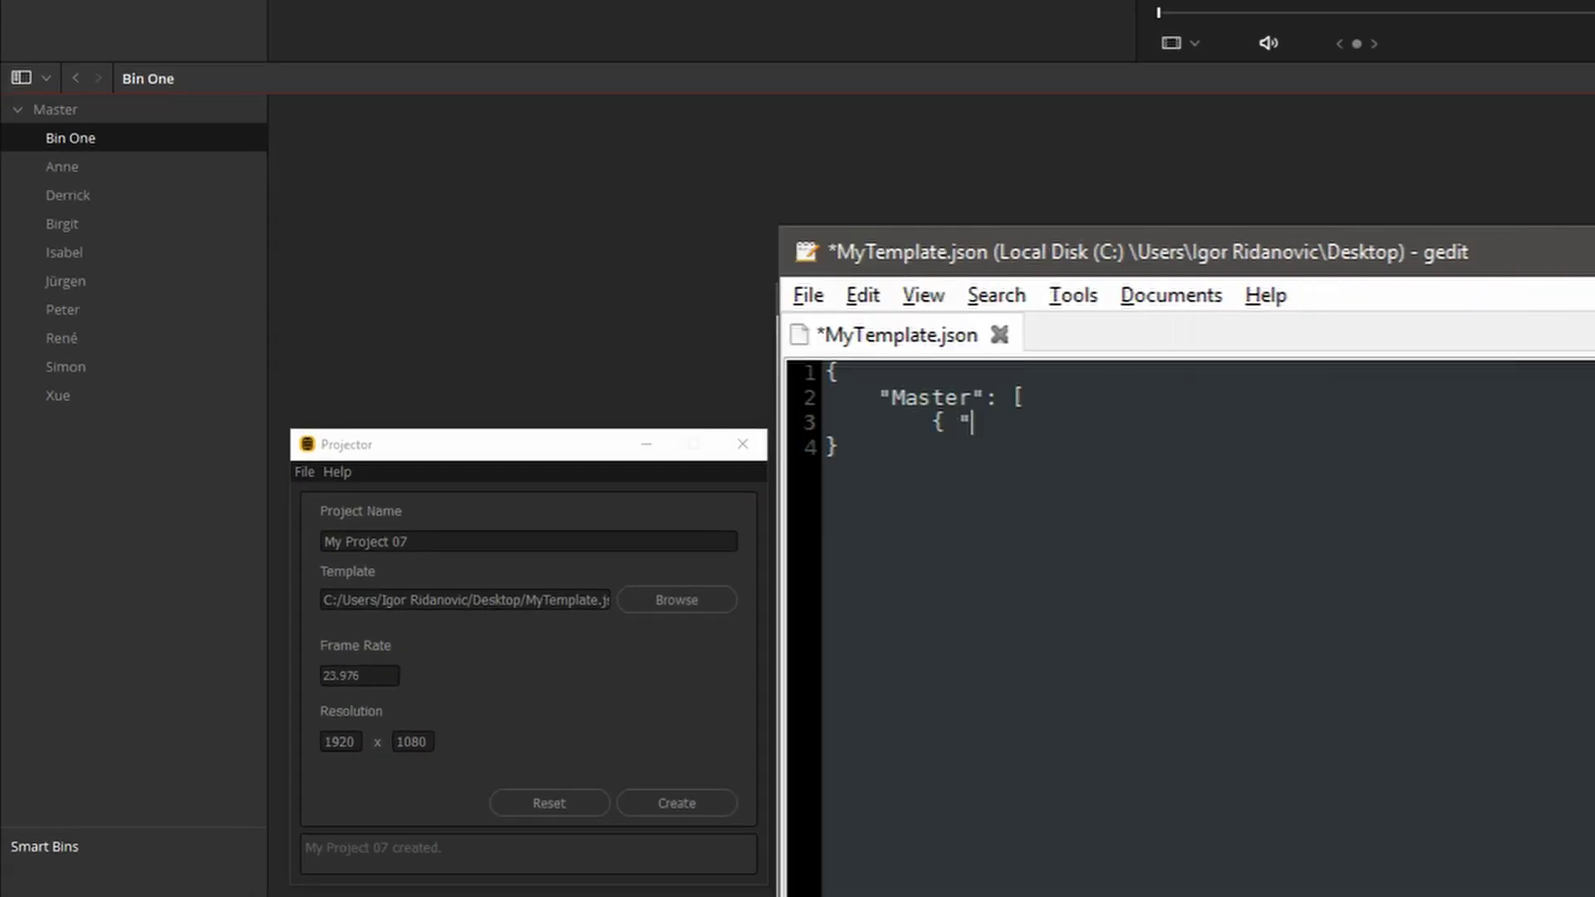
type("Top Bin\": [\"Sub Bin 1")
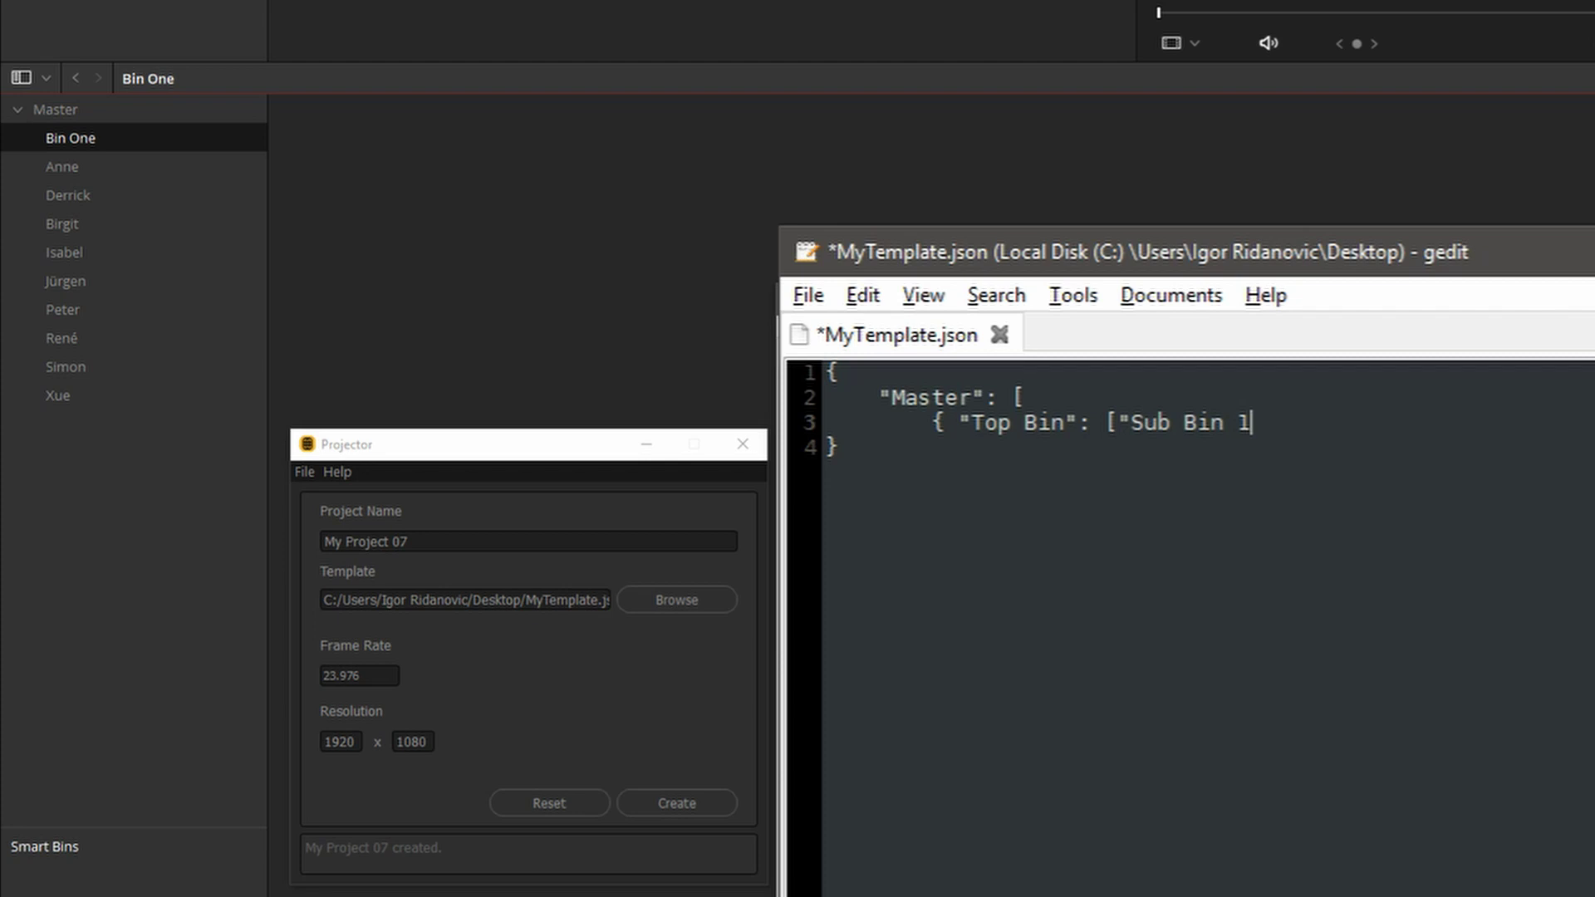
type("\", \"Sub Bin")
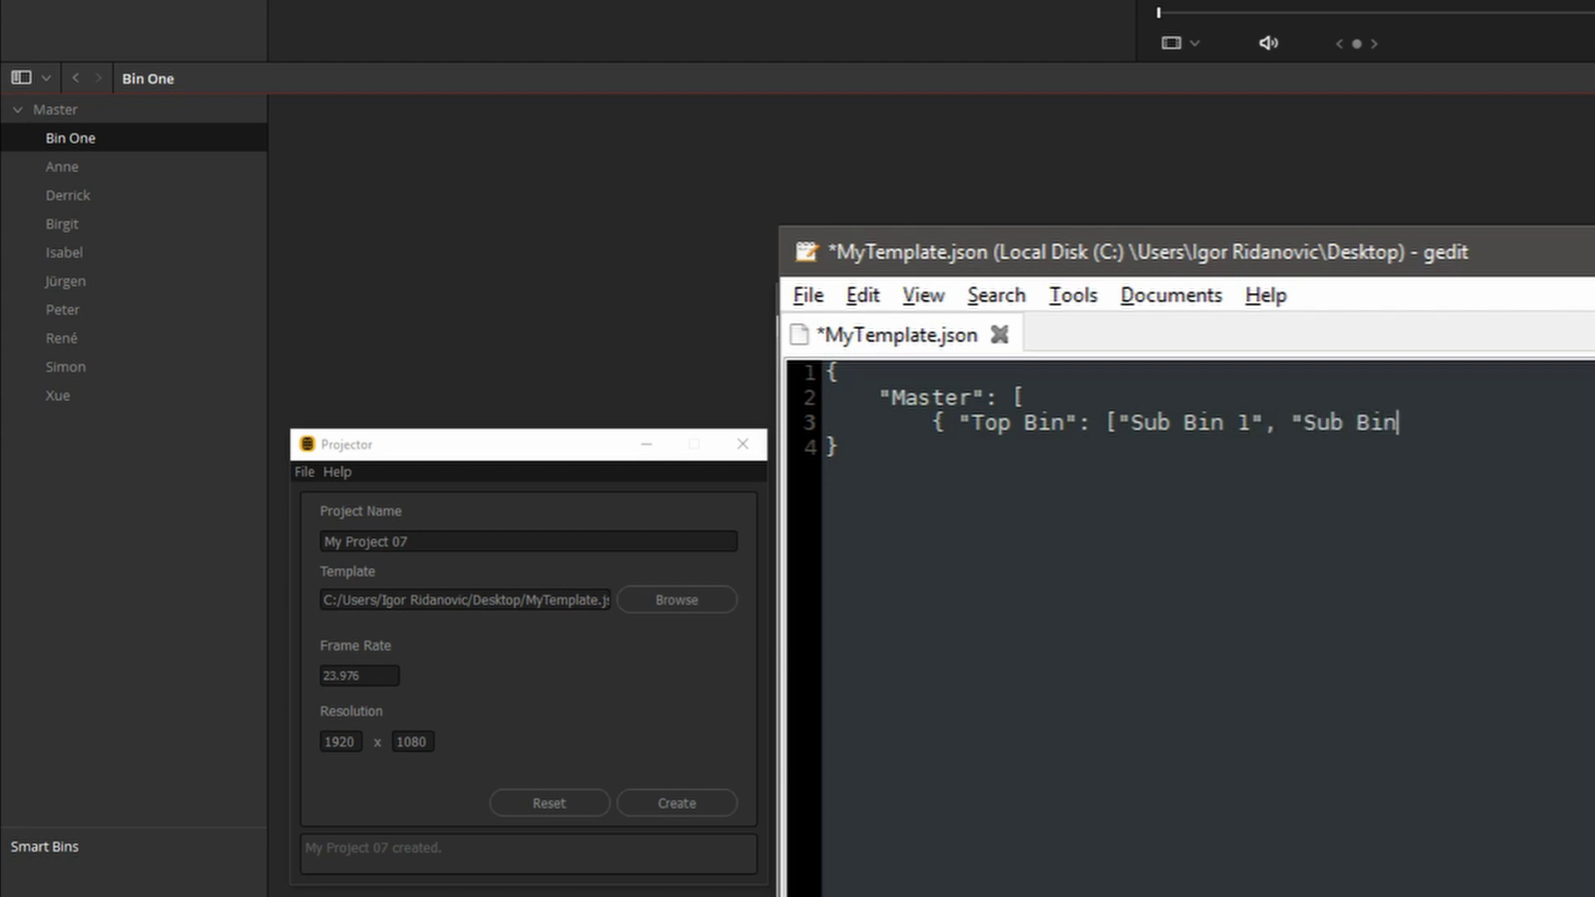
type(" 2\"] }")
key("Return")
type("]")
key("ctrl+s")
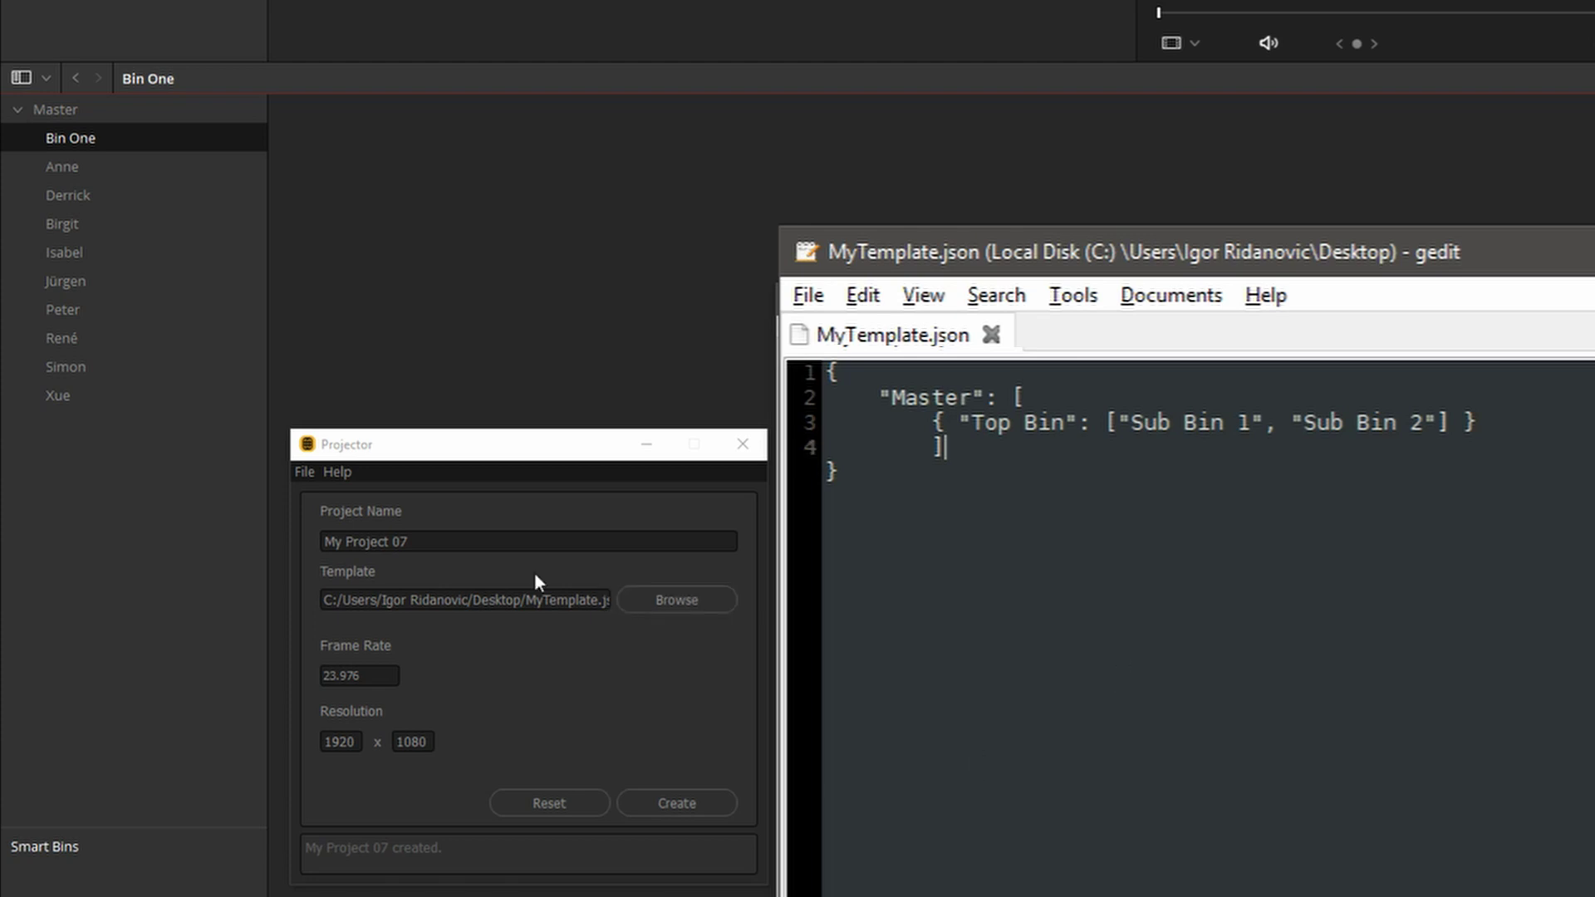
Step: In Projector, create a project named "My Project 08" from the nested-bin template and open its Top Bin
left_click(521, 542)
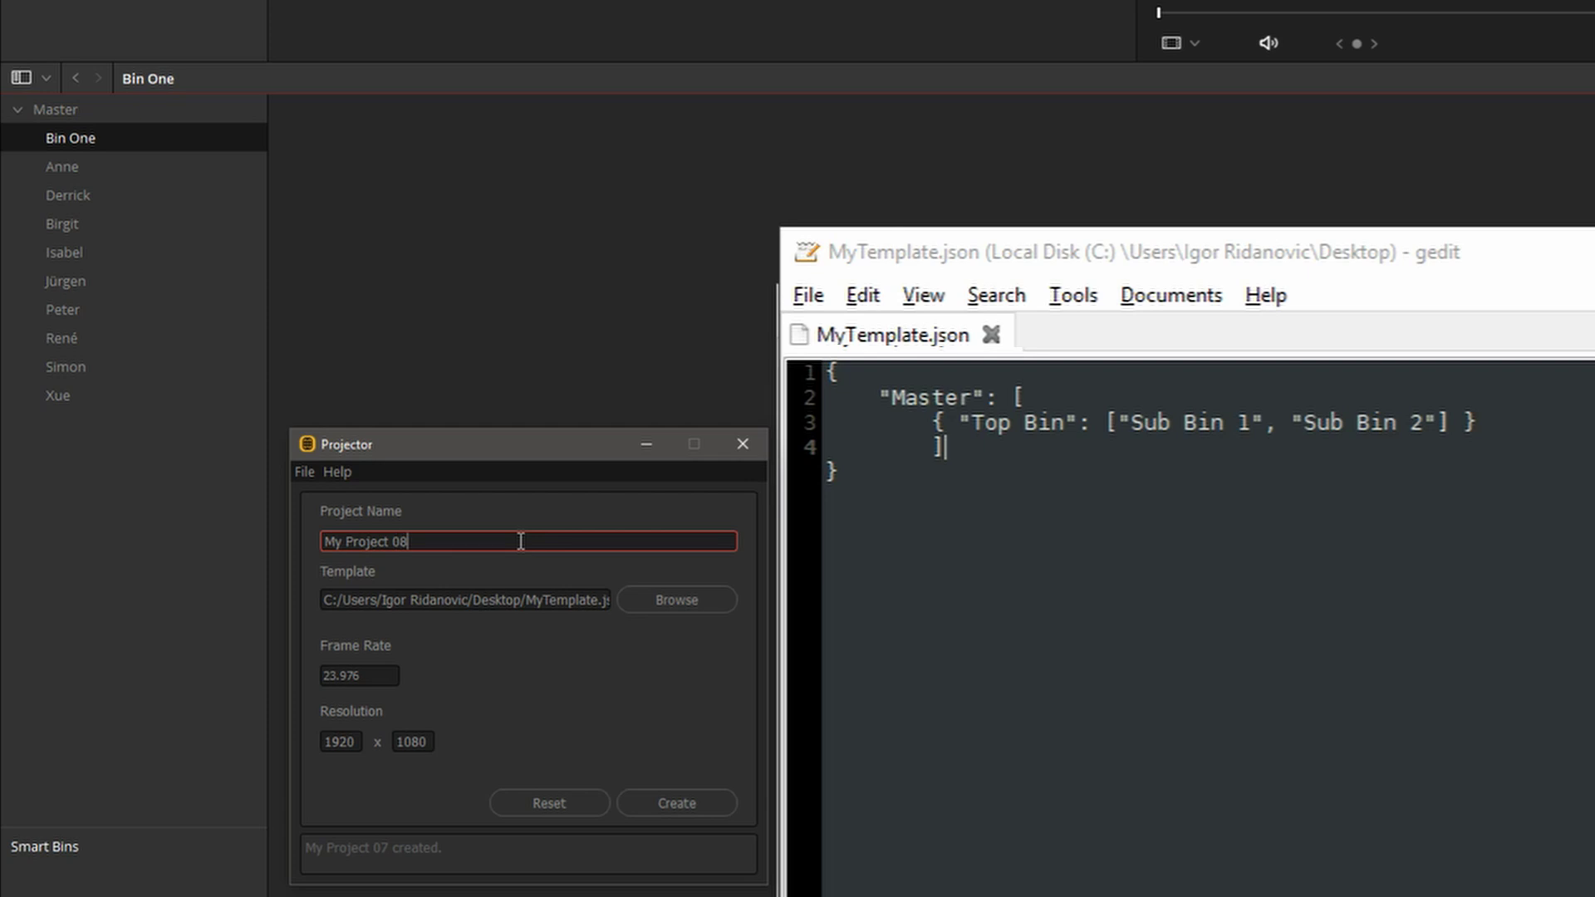
left_click(679, 798)
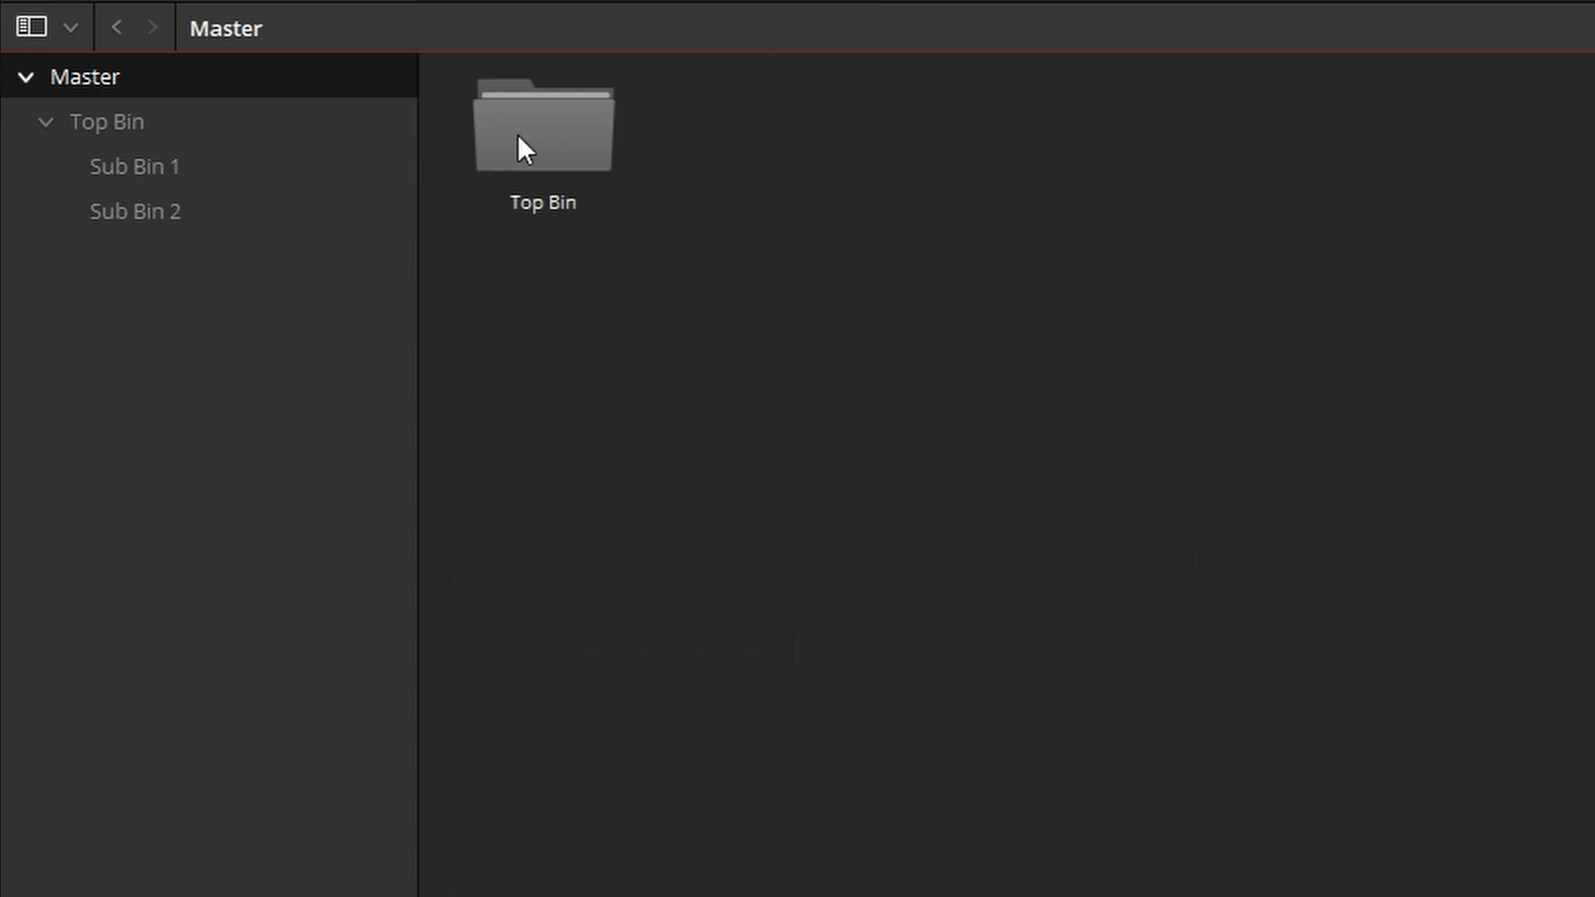
double_click(518, 142)
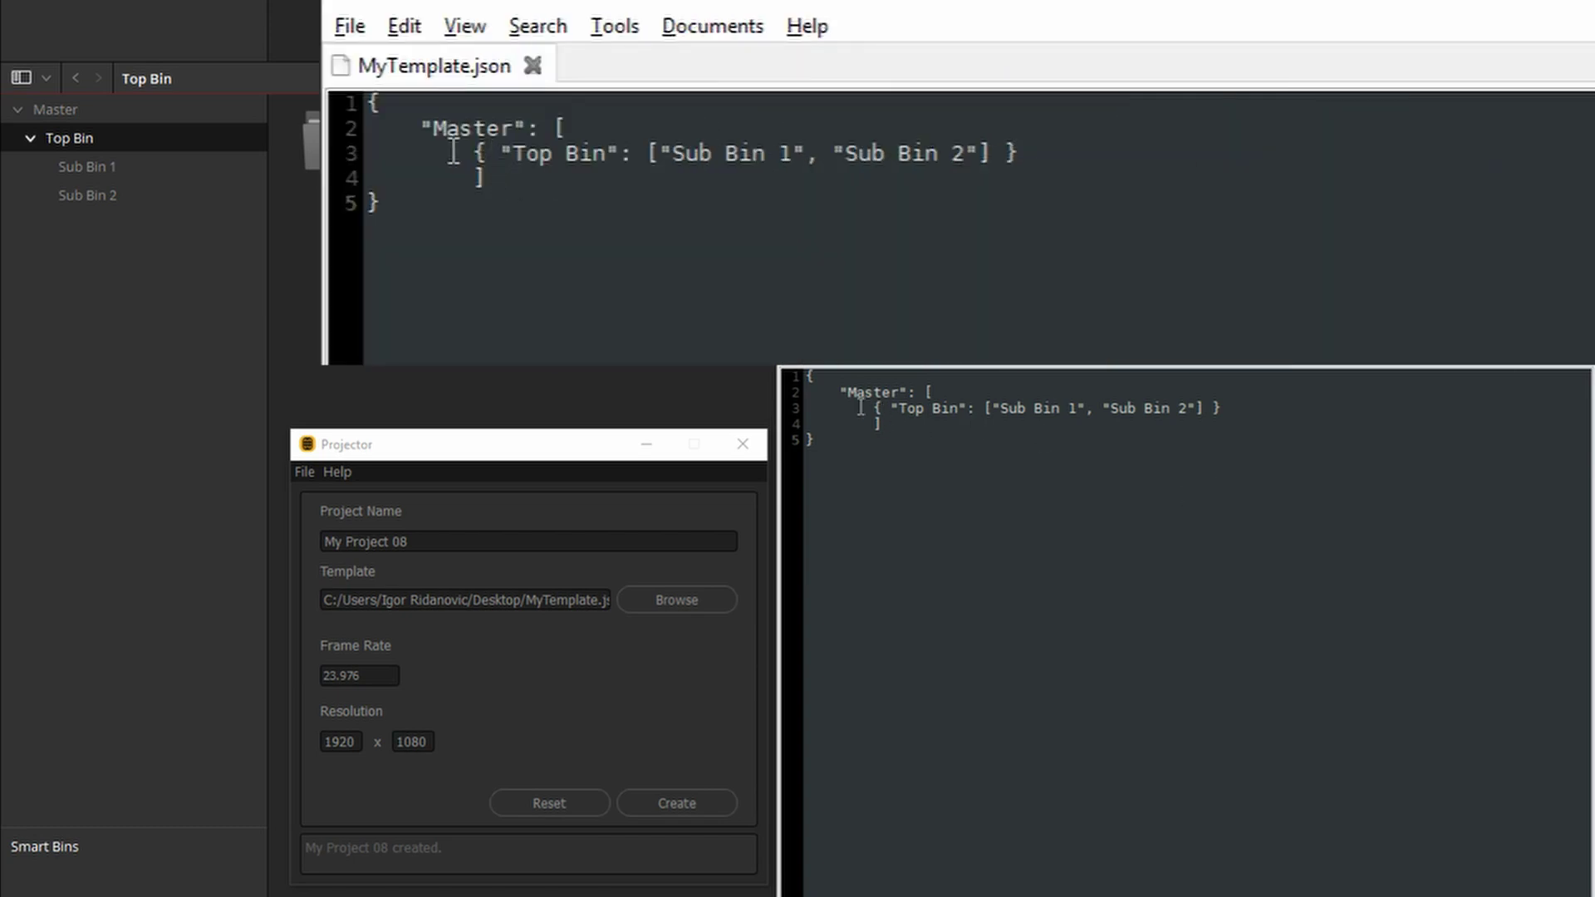
Step: In gedit, replace the Top Bin entry with "Import Here" and "Empty" on separate lines, and add a comma after the Master list's closing bracket
left_click_drag(874, 408, 1229, 410)
type("\"Import Here\",")
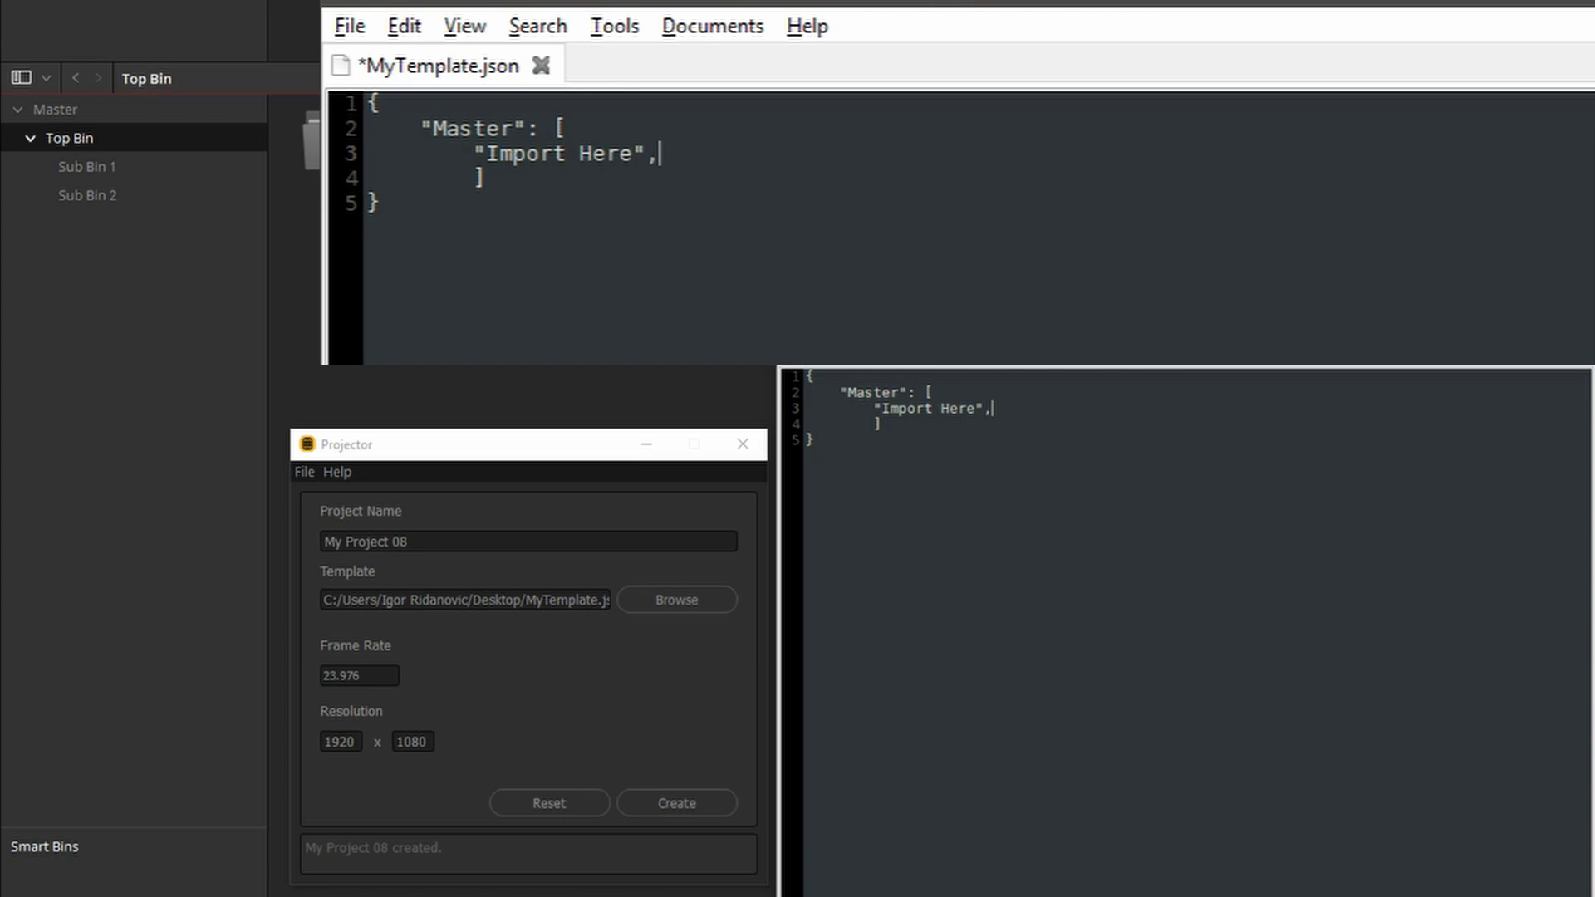
key("Return")
type("\"Empty\"")
key("Down")
type(",")
key("Return")
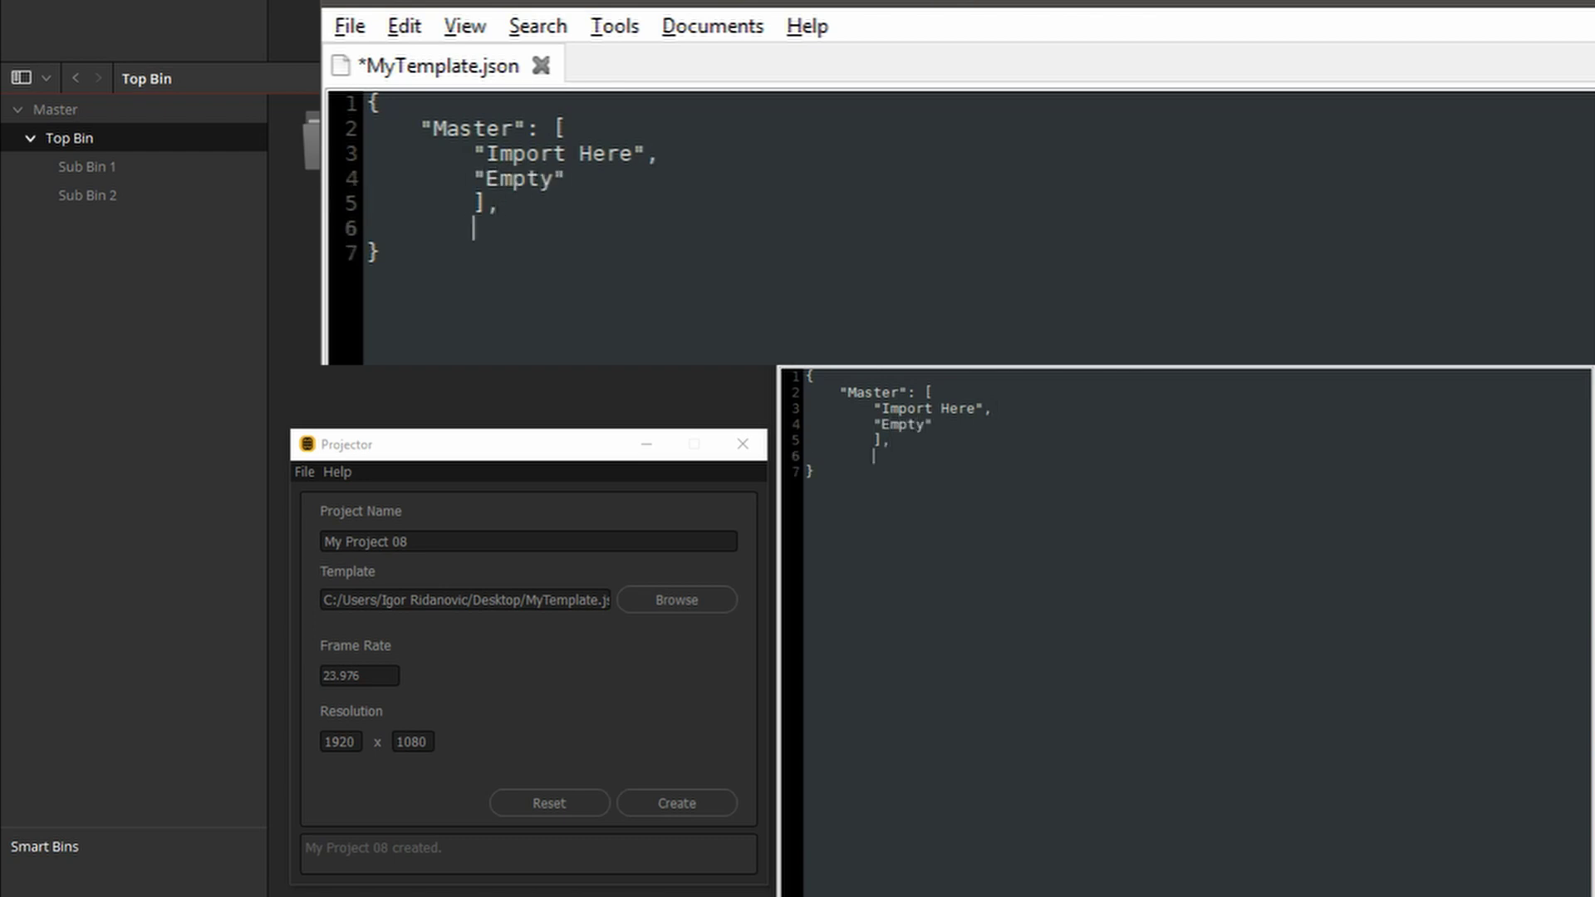
Step: Below the Master list, add a "Media": [ list and start its first entry with {"Import Here": [ on a new line
key("BackSpace")
key("BackSpace")
key("BackSpace")
key("BackSpace")
type("\"Media\": [")
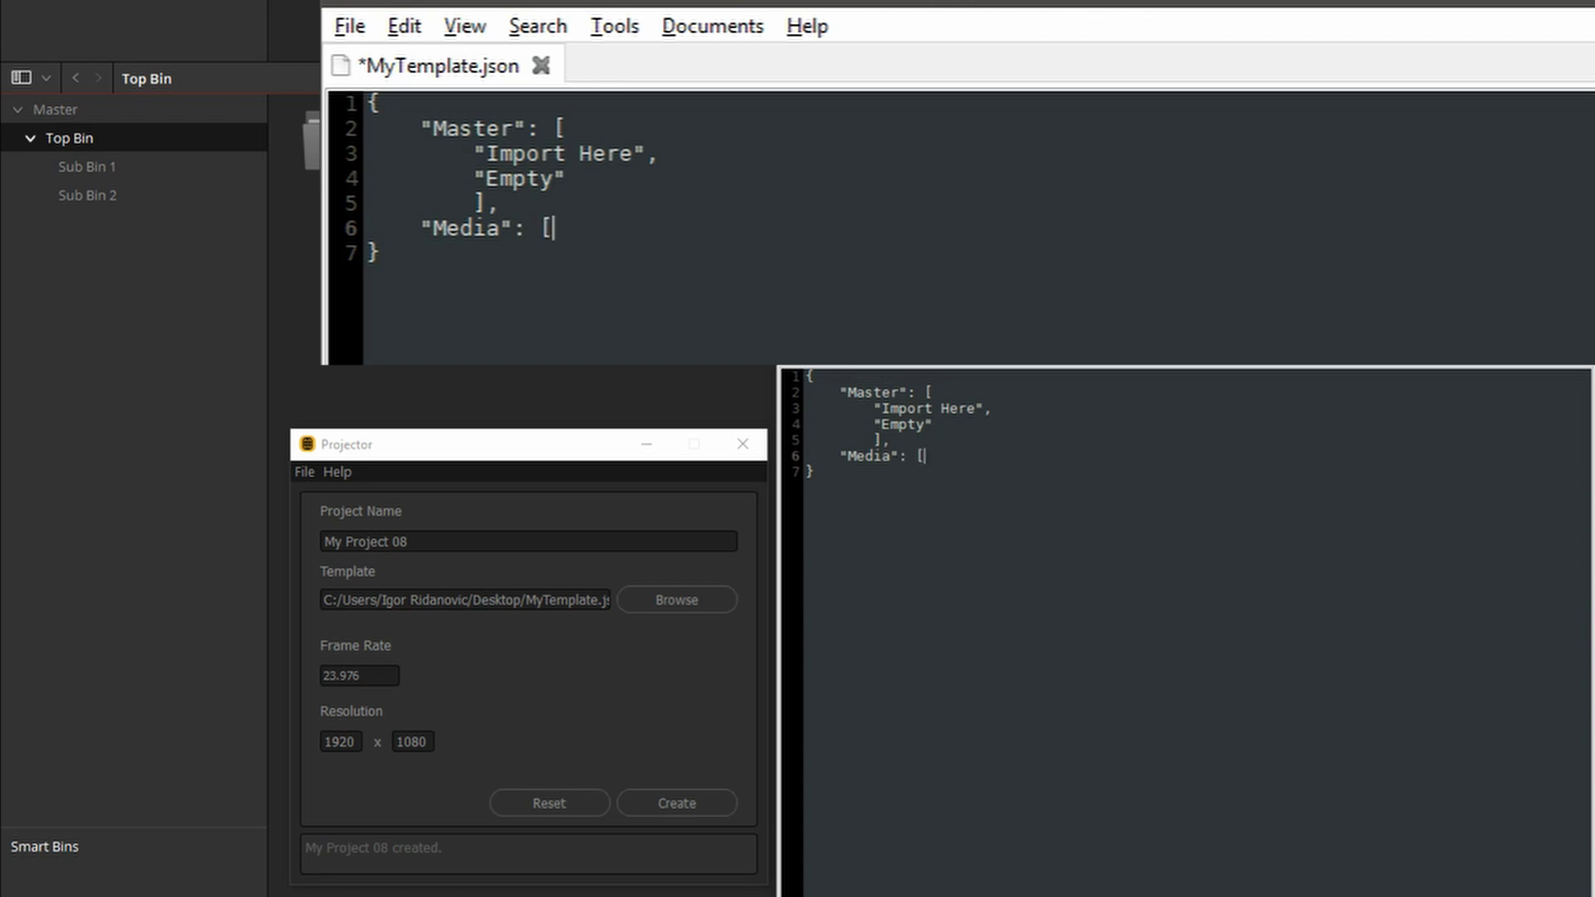
key("Return")
type("{\"Im")
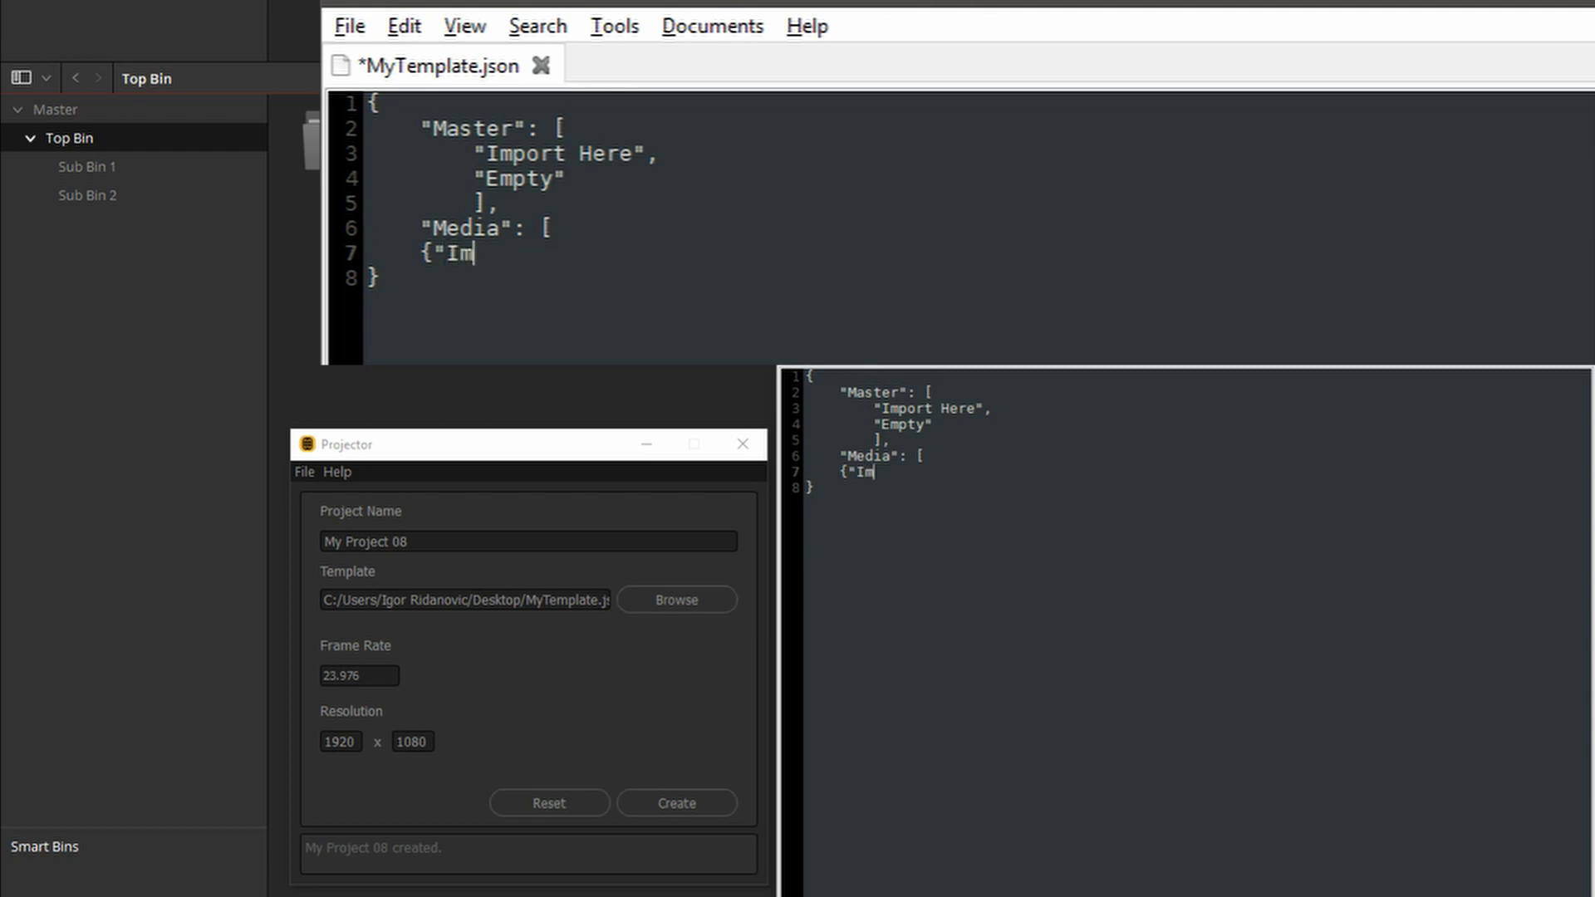
type("port Here\": [")
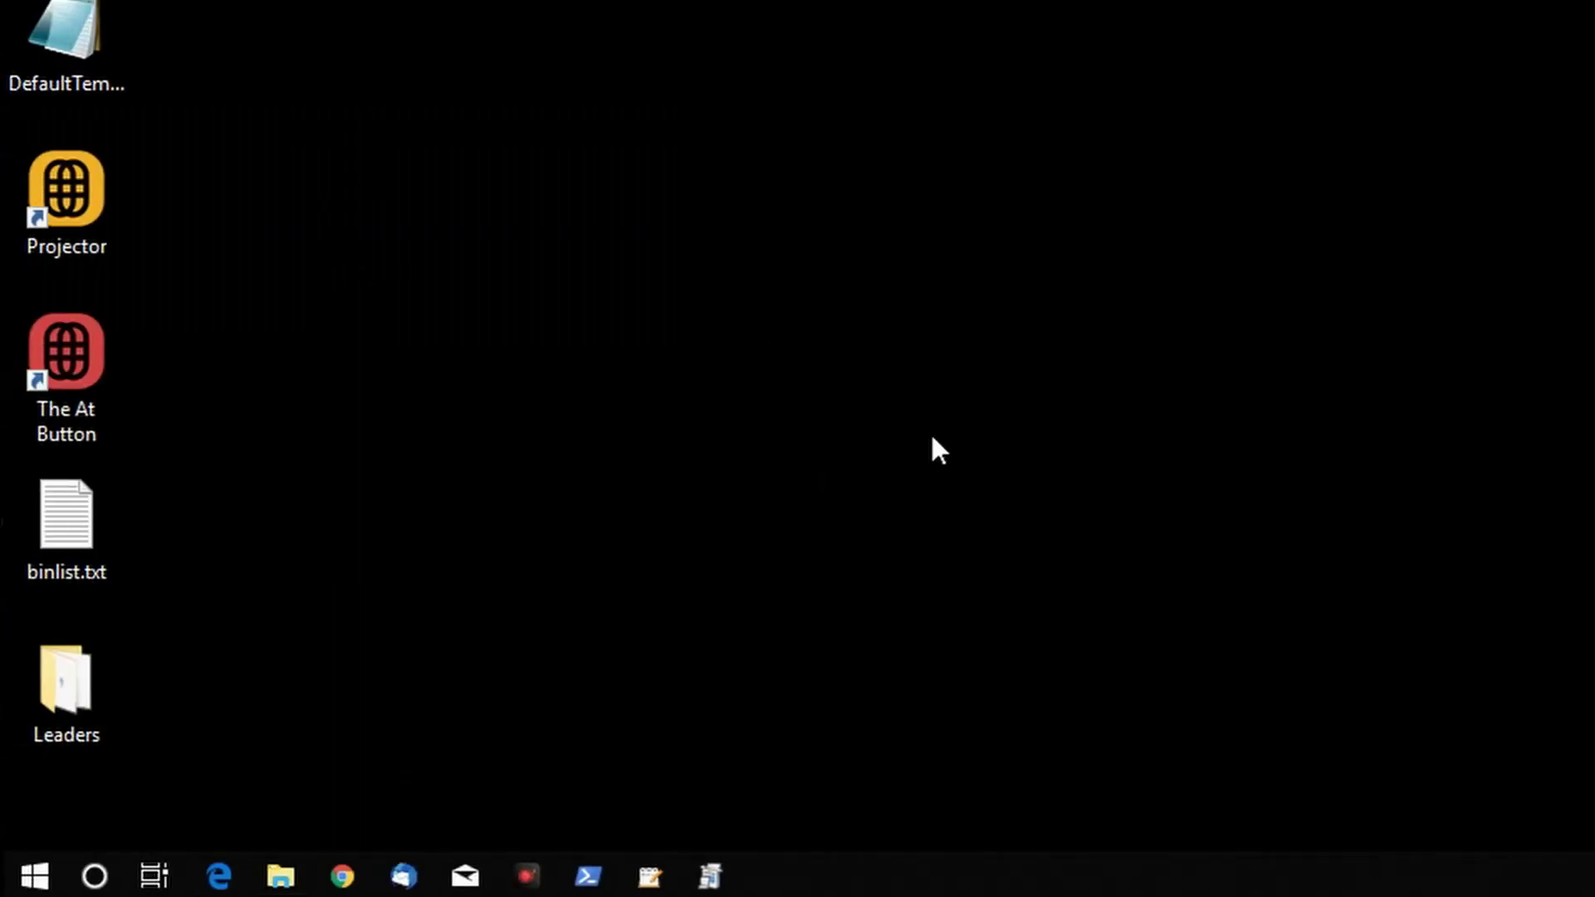
Step: Copy the full path of the desktop's Leaders folder and paste it after the Import Here opening bracket in MyTemplate.json
double_click(50, 696)
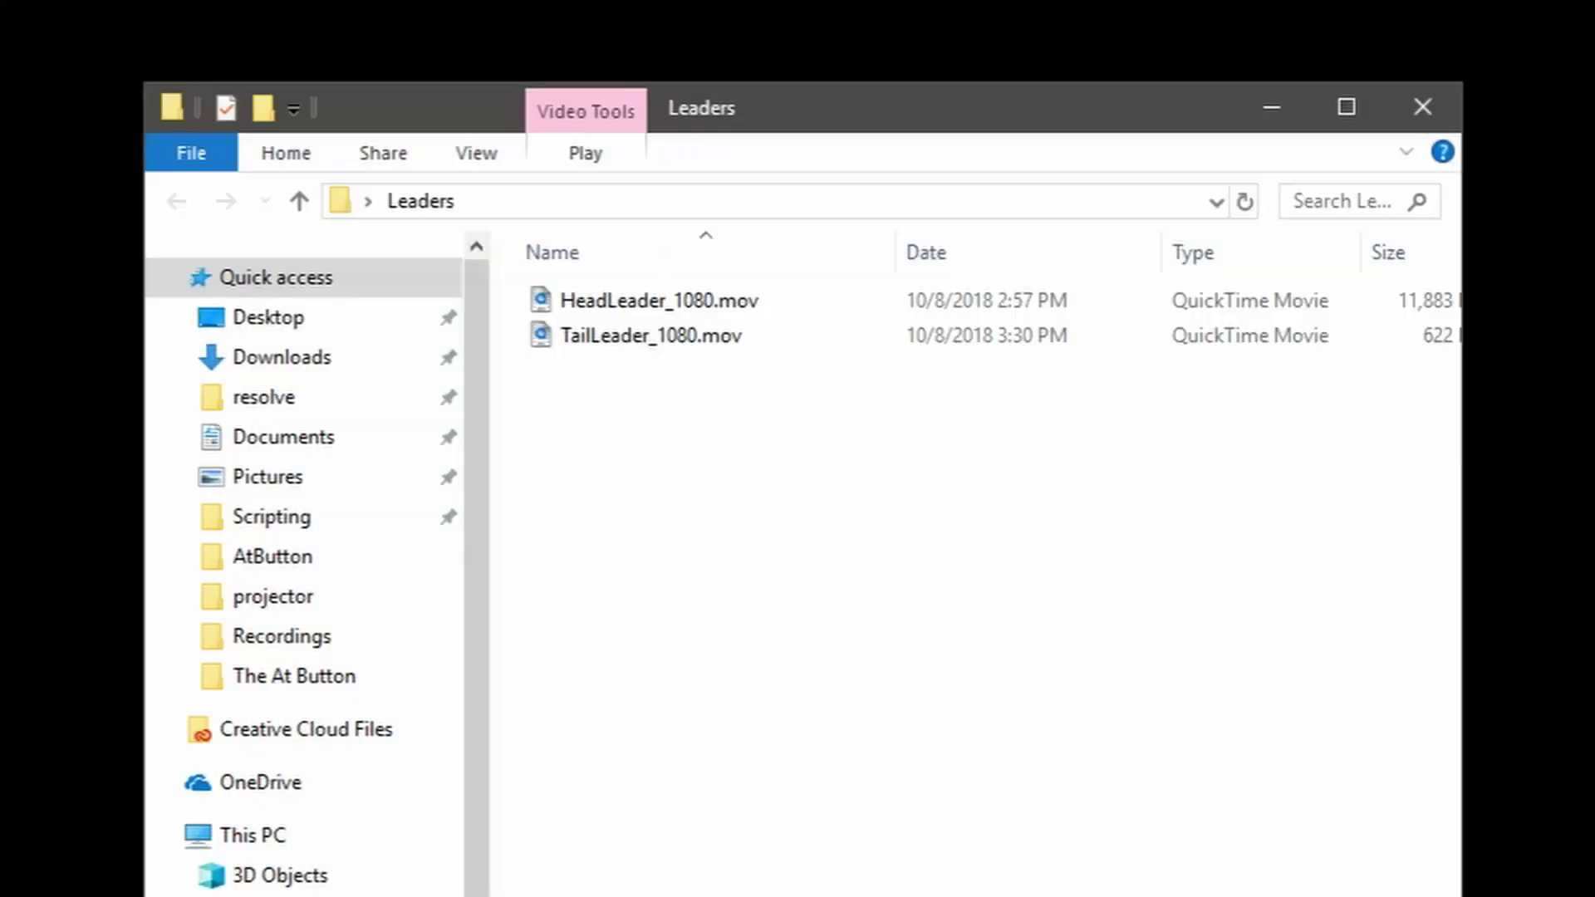
left_click(613, 201)
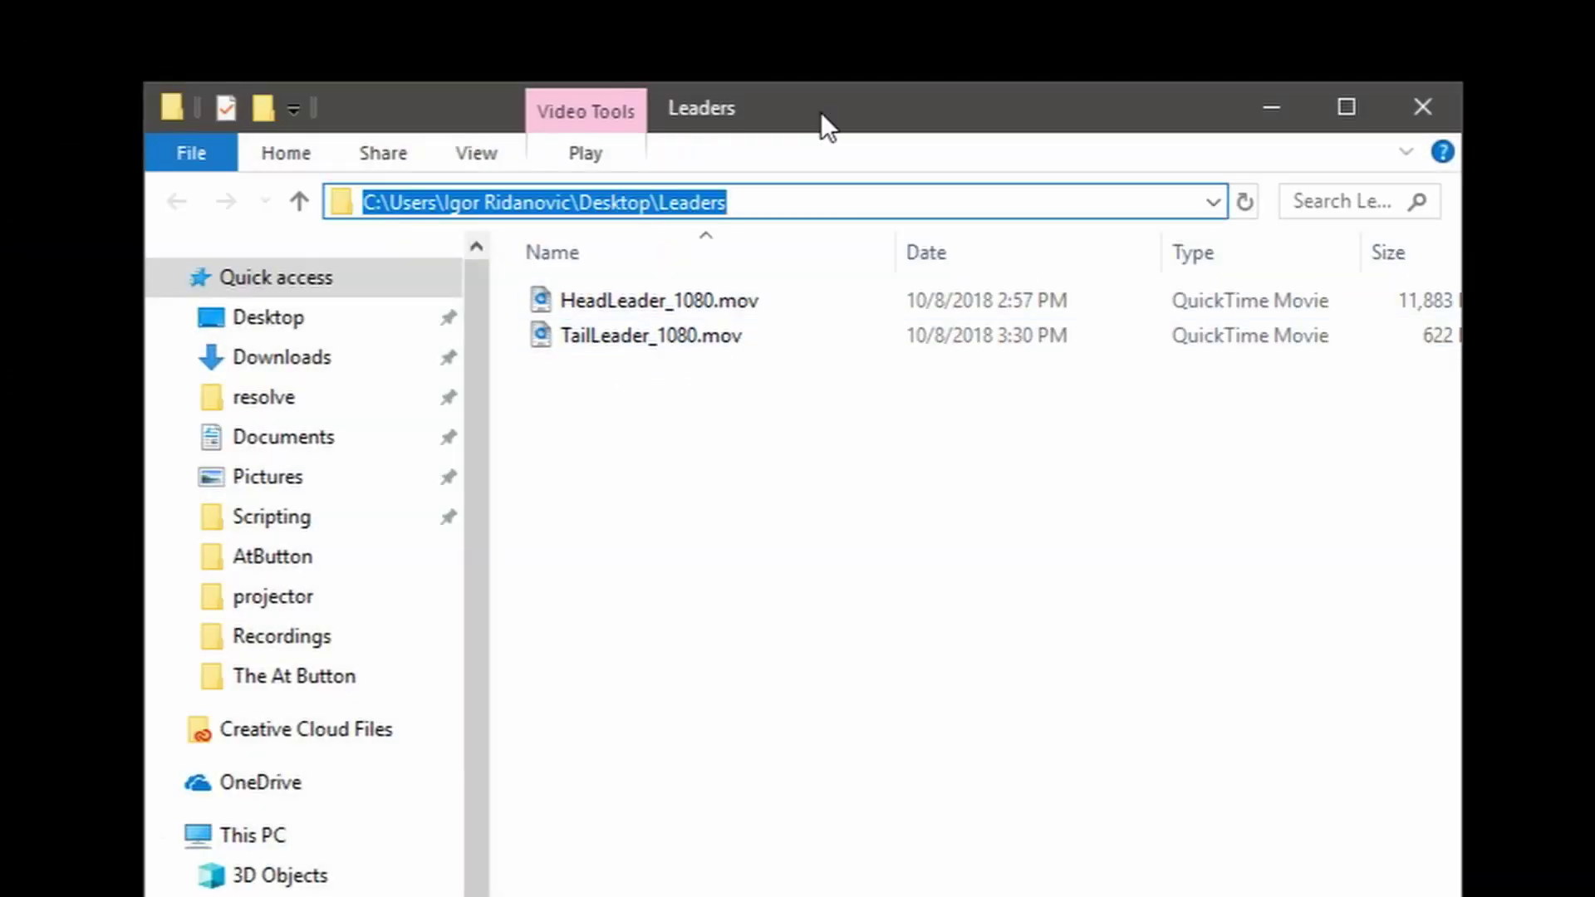
key("ctrl+c")
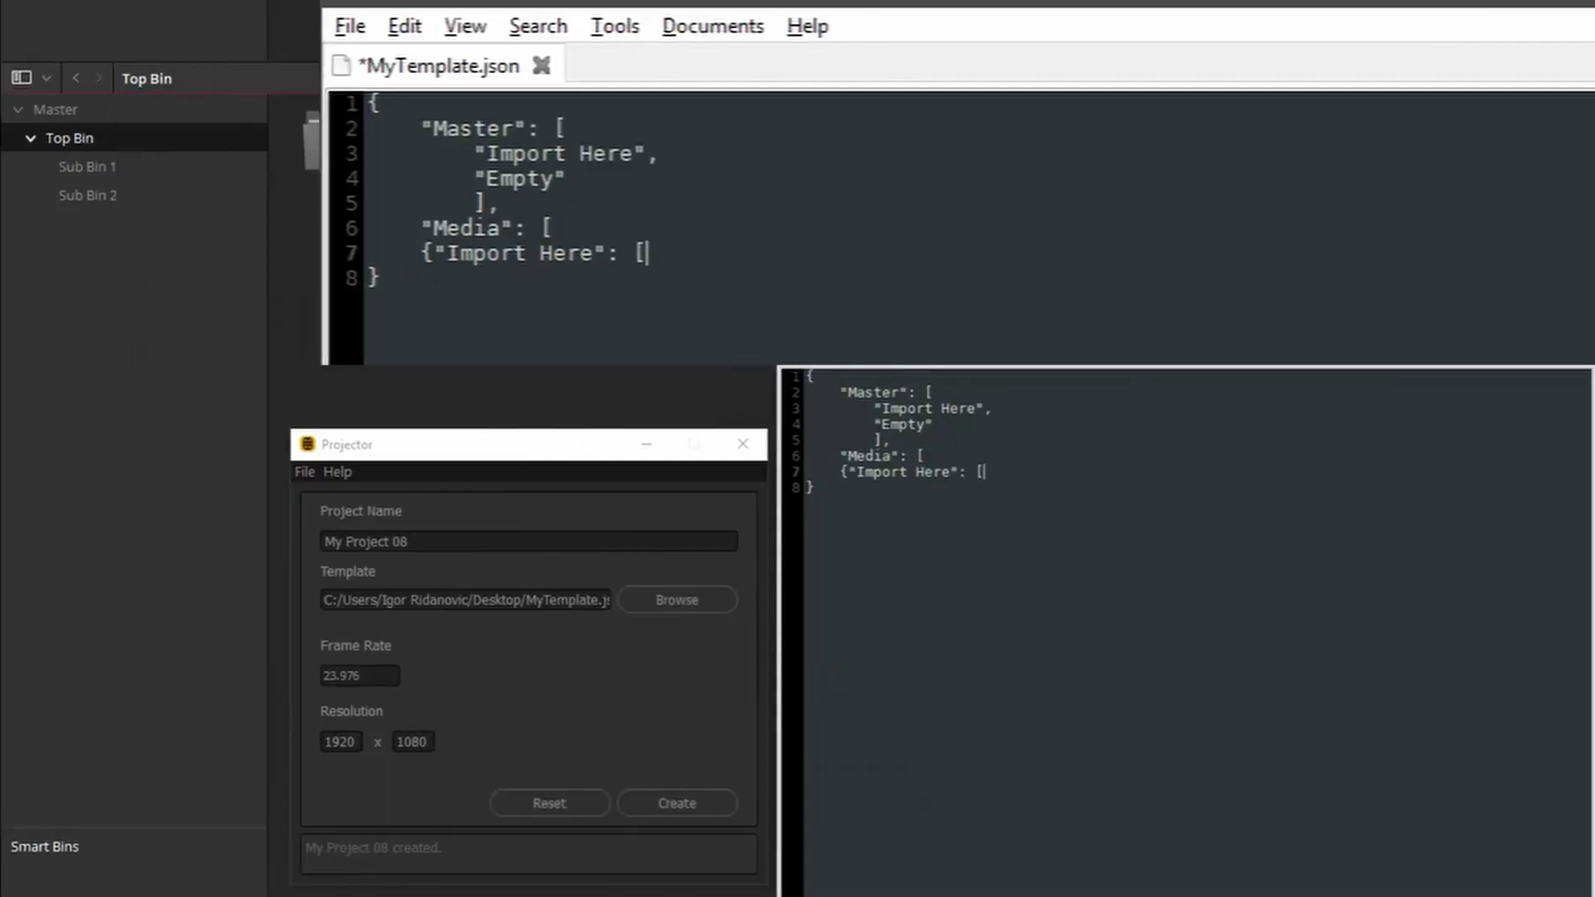
key("ctrl+v")
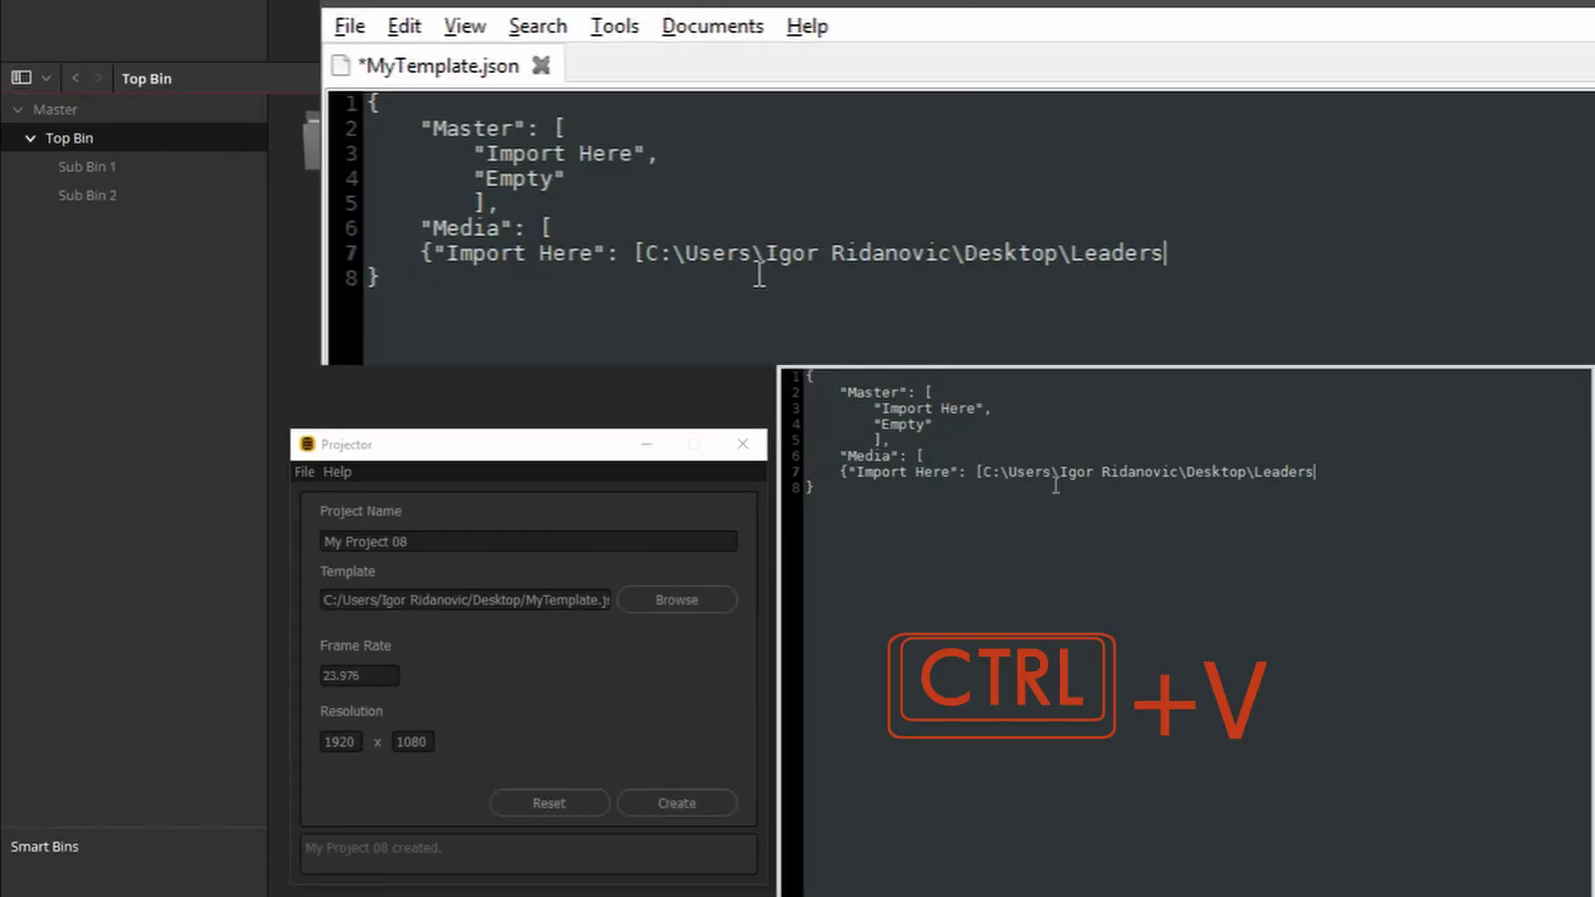
Step: Put an opening quotation mark before the pasted path, double each of its backslashes, and append \\ after Leaders
left_click(645, 253)
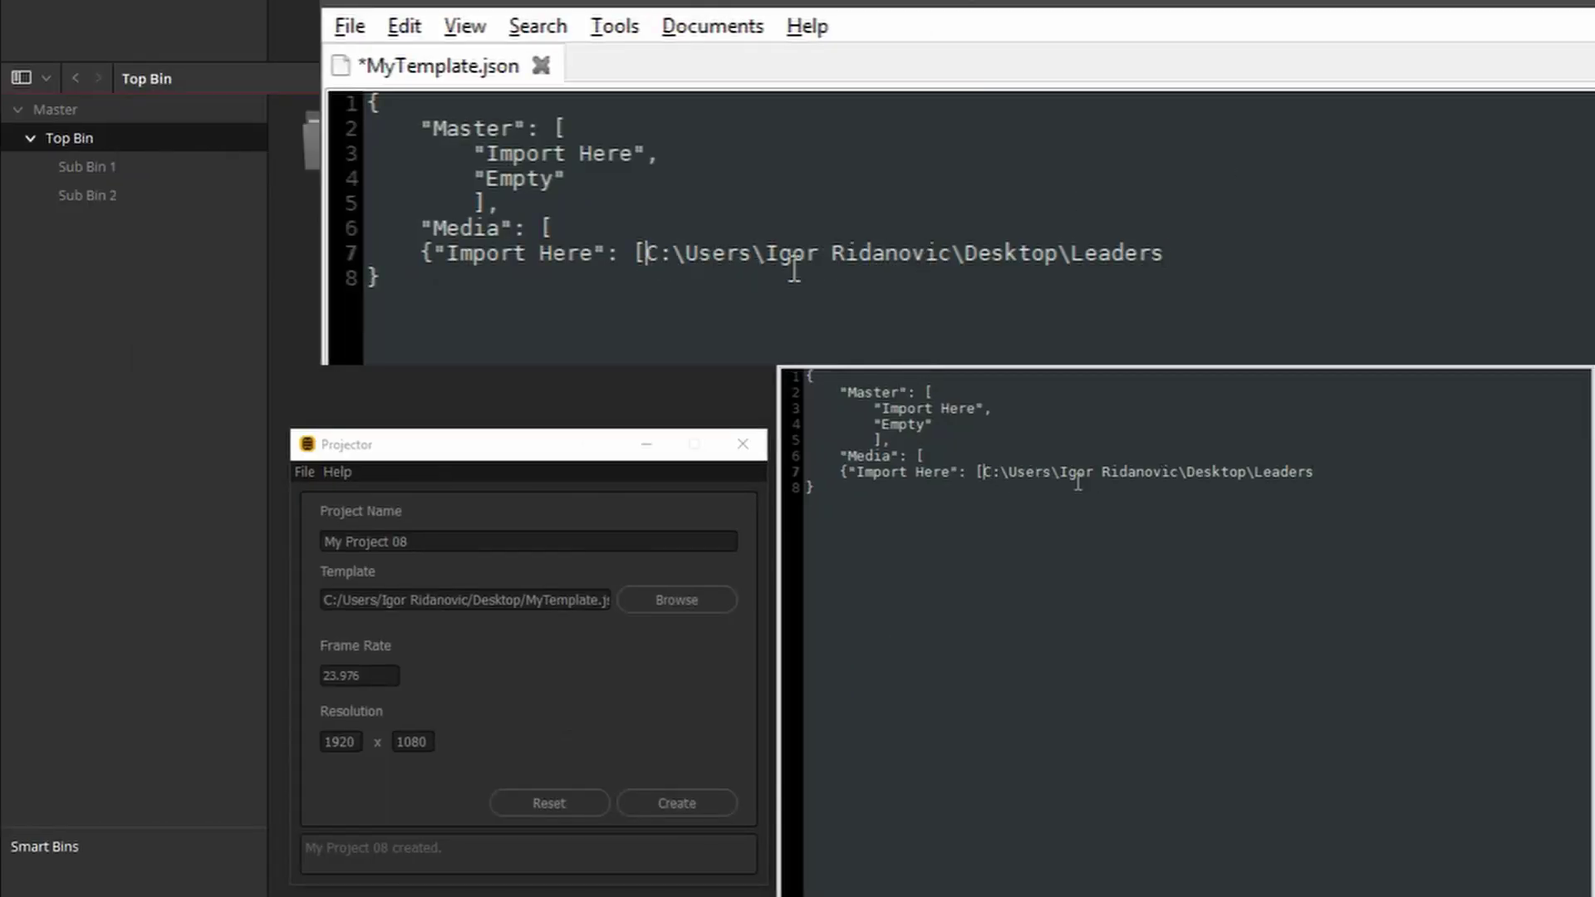
type("\"")
left_click(688, 254)
type("\\")
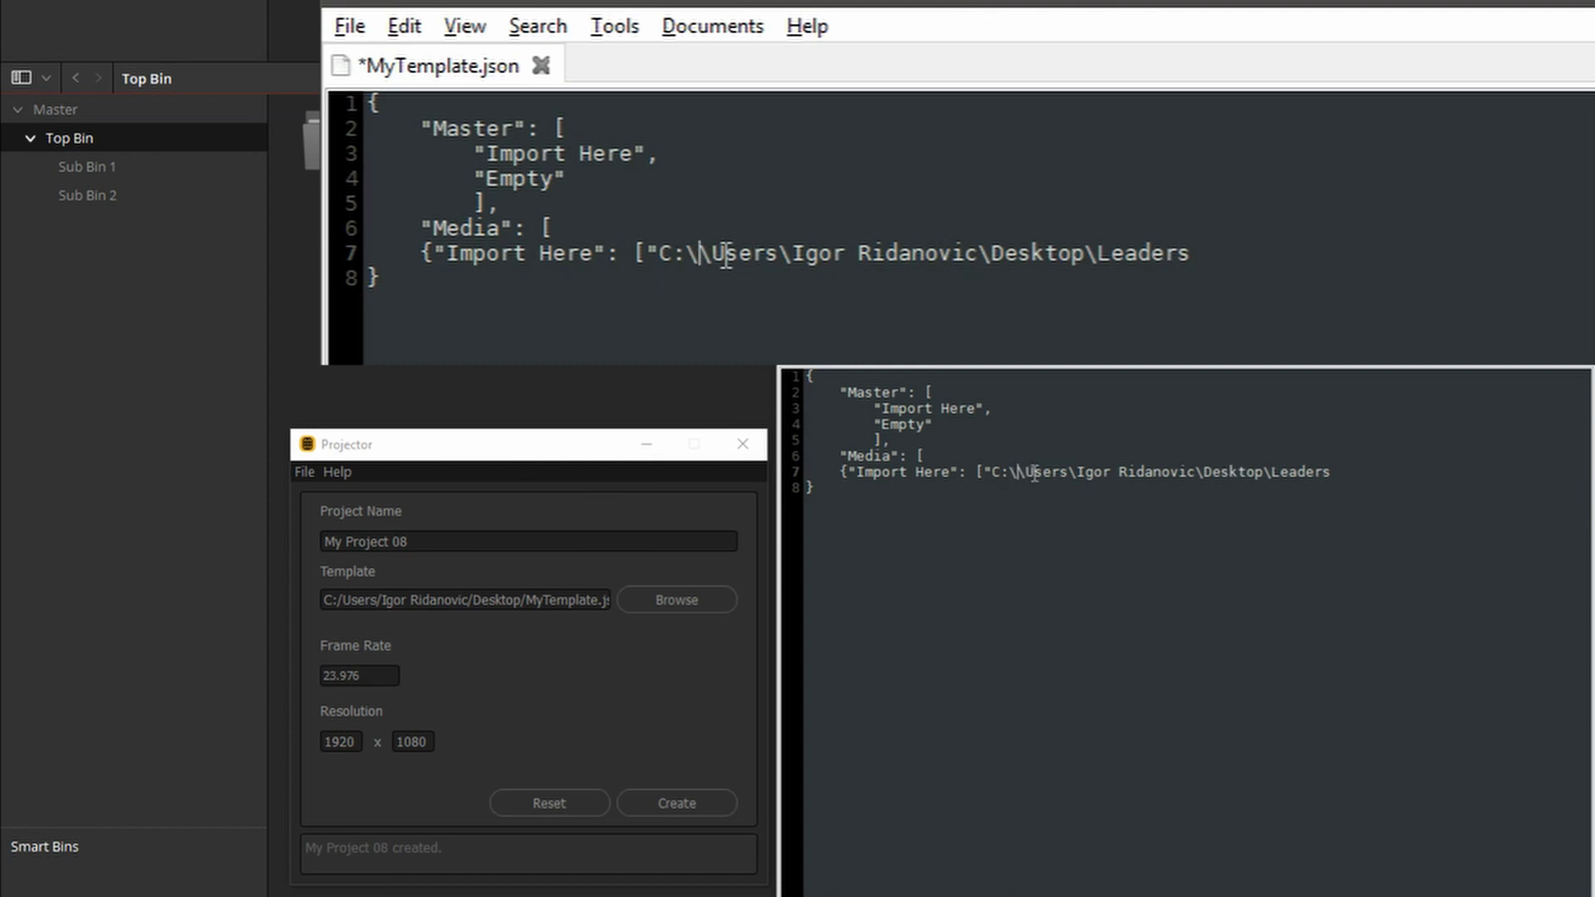
left_click(789, 254)
type("\\")
left_click(1006, 254)
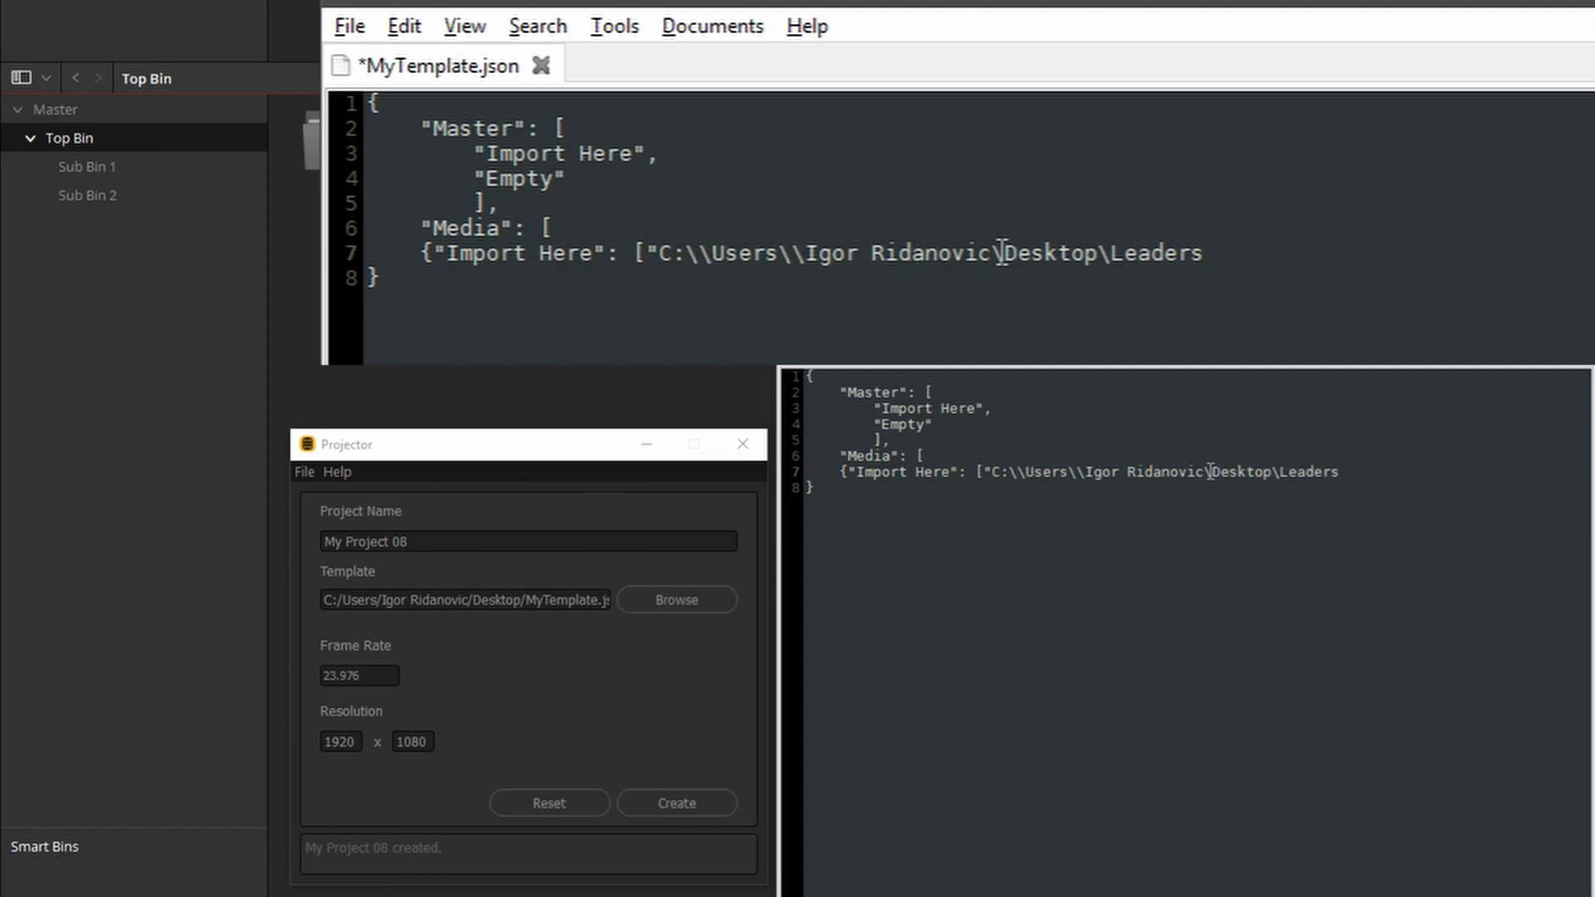
type("\\")
left_click(1113, 254)
type("\\")
left_click(1265, 253)
type("\\\\")
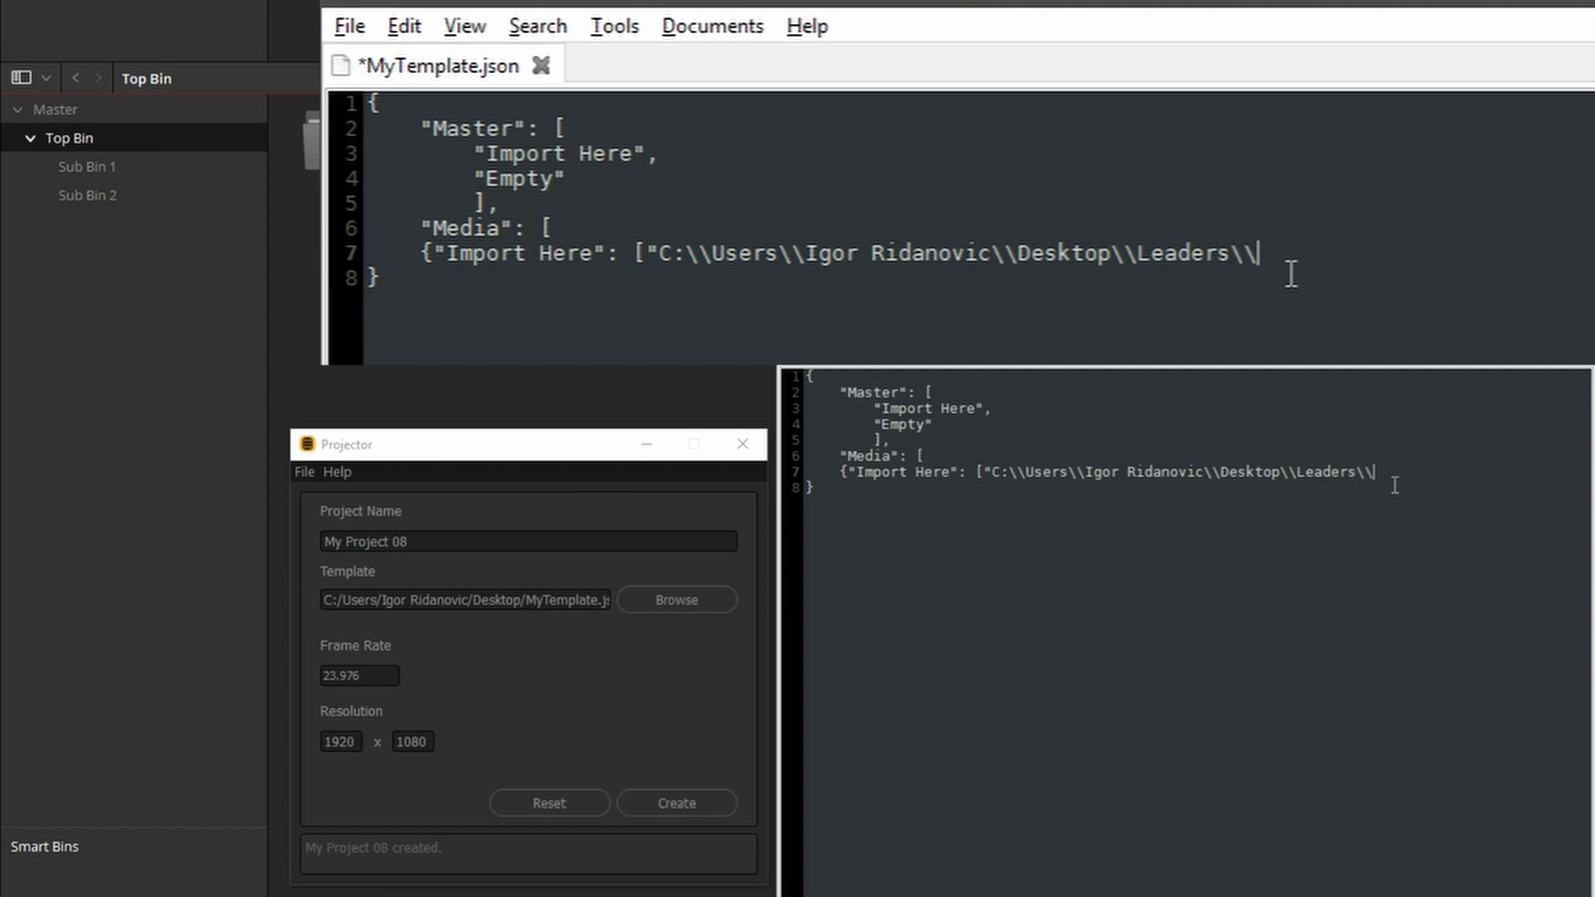
Step: Complete the path with HeadLeader_1080.mov"] }, close the Media list with "]" on a new line, and save the template
type("HeadLeader_1080")
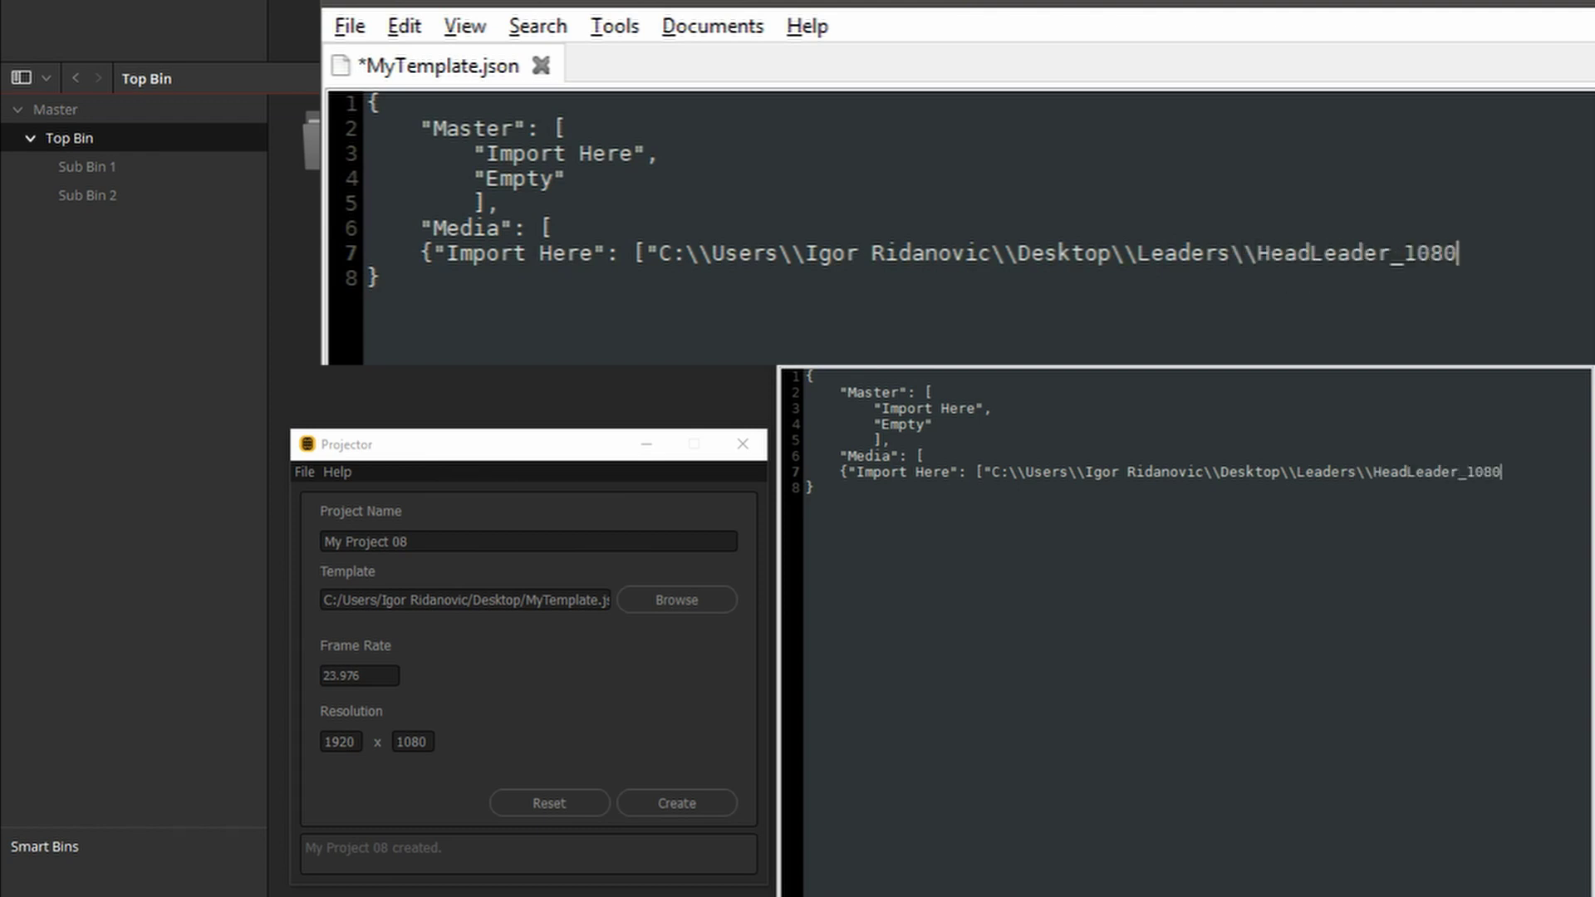
type(".mov\"] ")
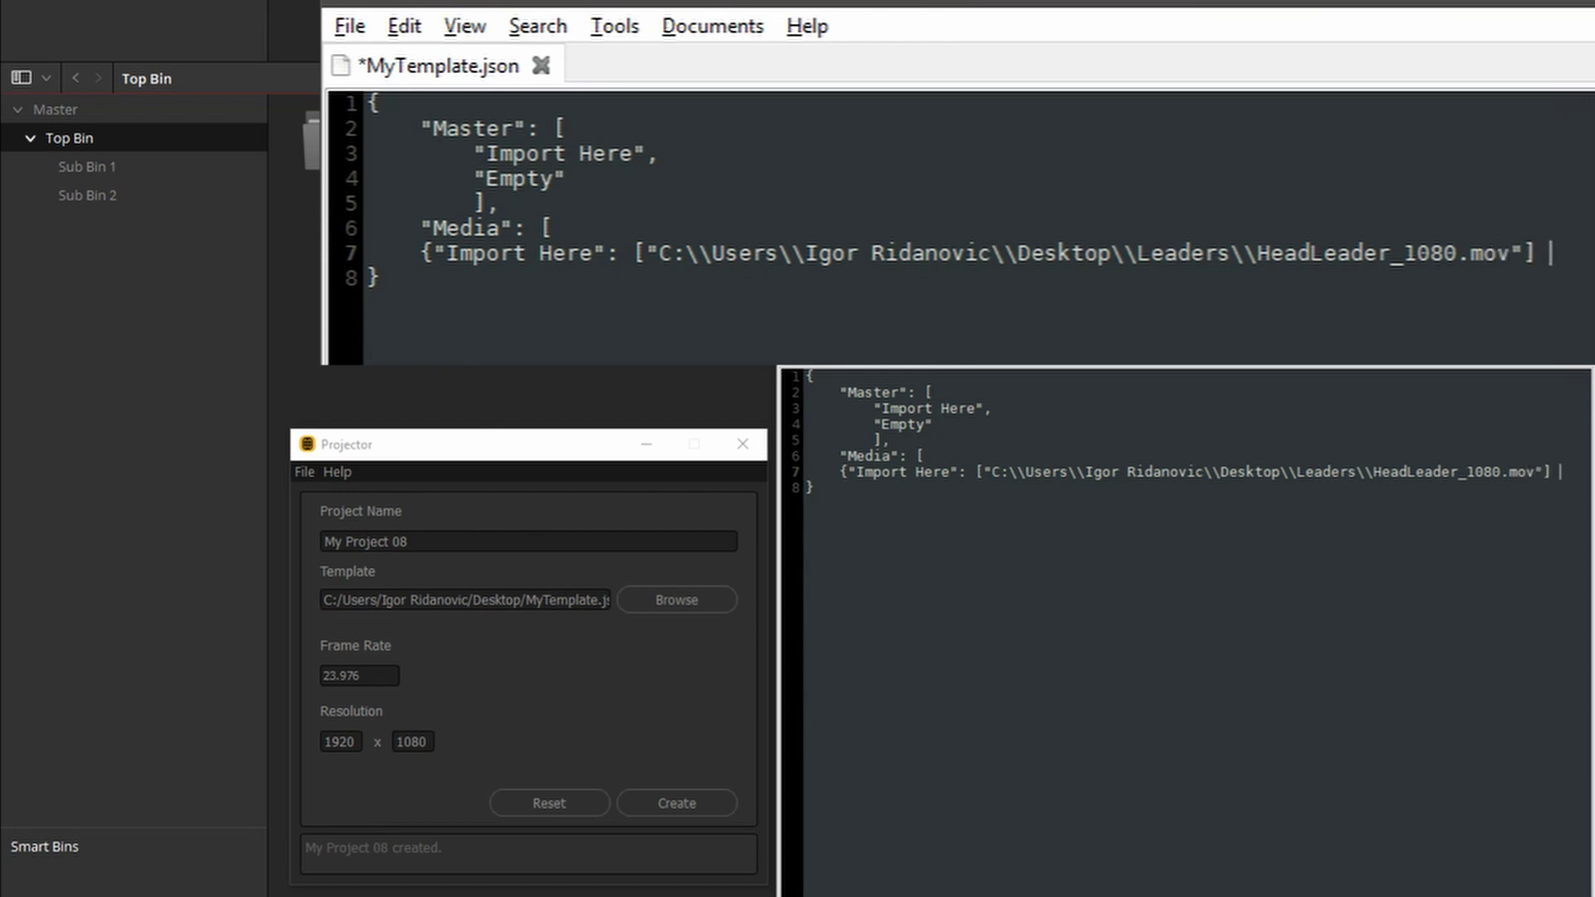
type("}")
key("Return")
type("]")
key("ctrl+s")
Step: In Projector, create a project named "My Project 09" from the media-import template and open its Import Here bin in DaVinci Resolve
left_click(595, 652)
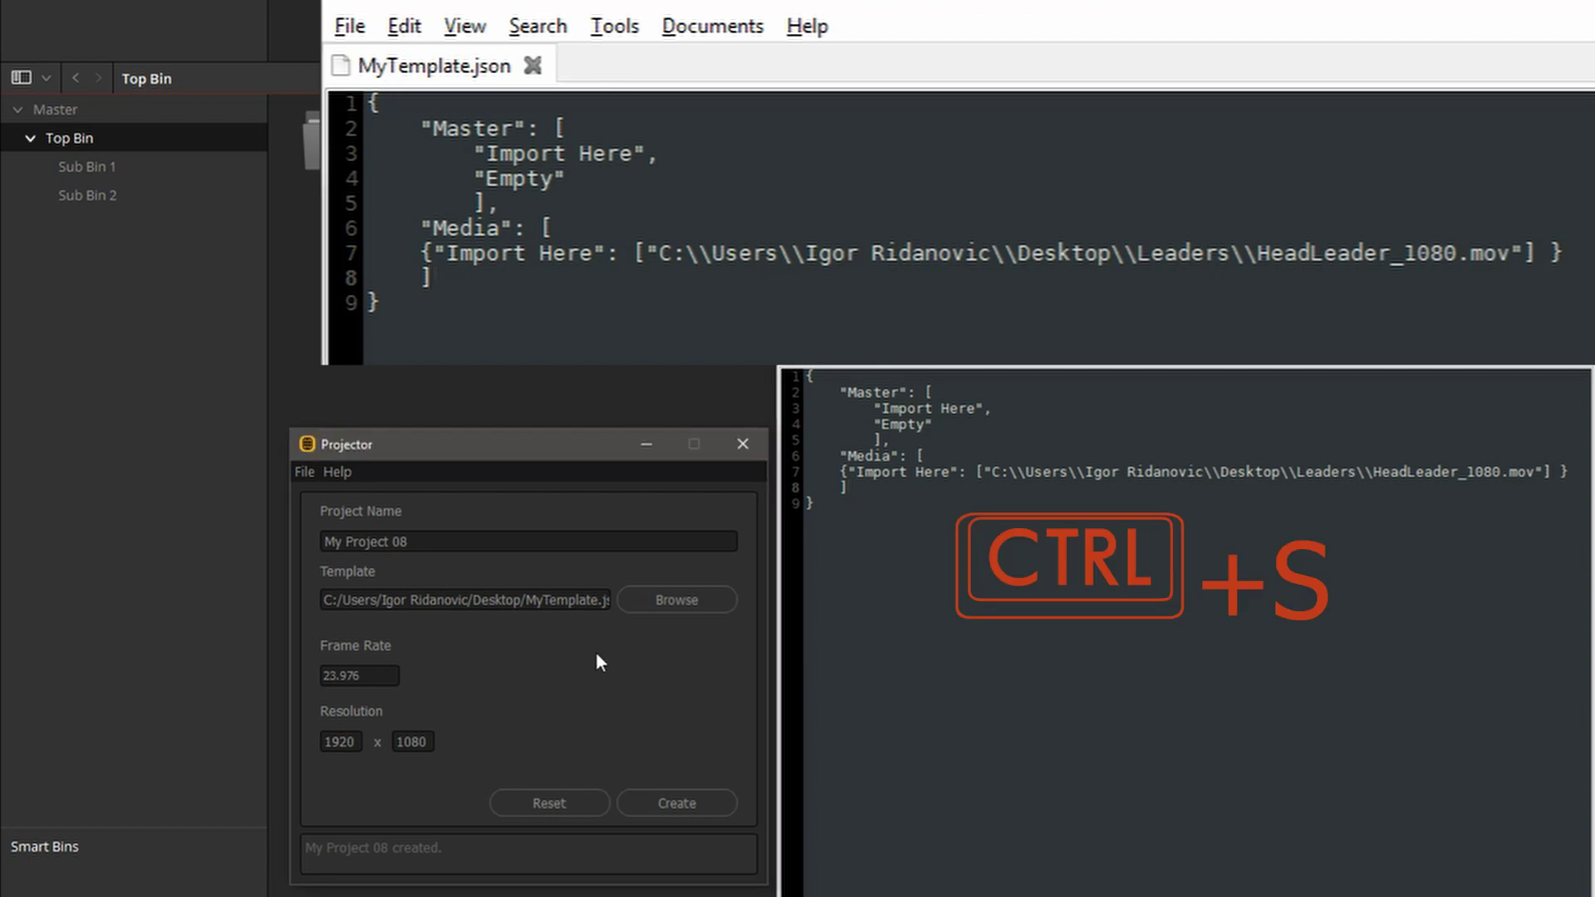
left_click(556, 542)
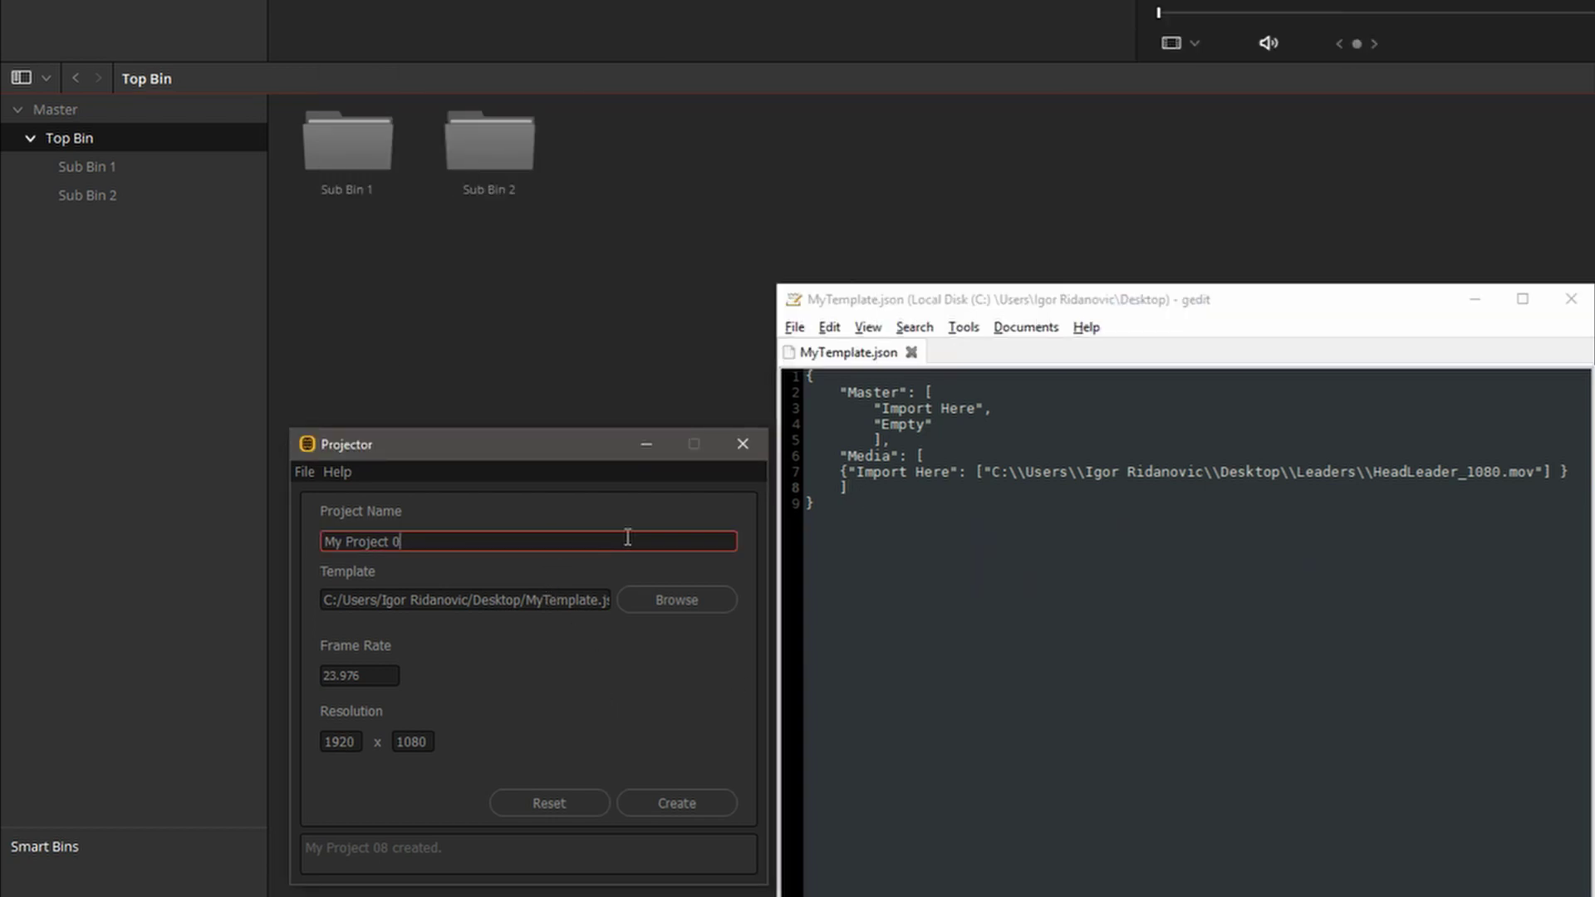
left_click(687, 804)
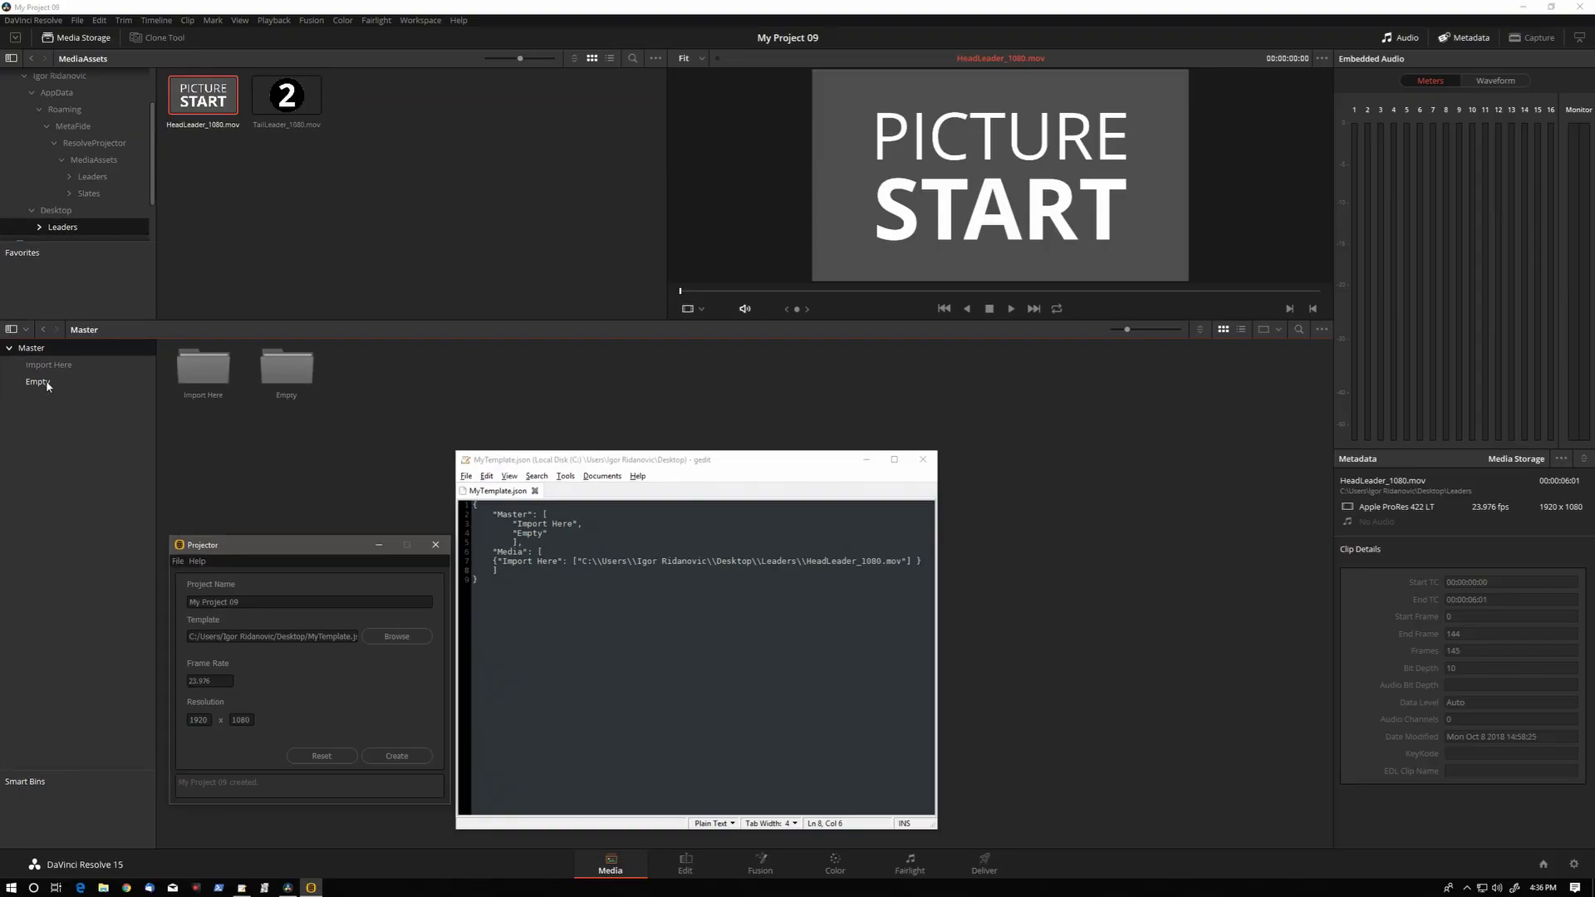
left_click(84, 171)
left_click(78, 365)
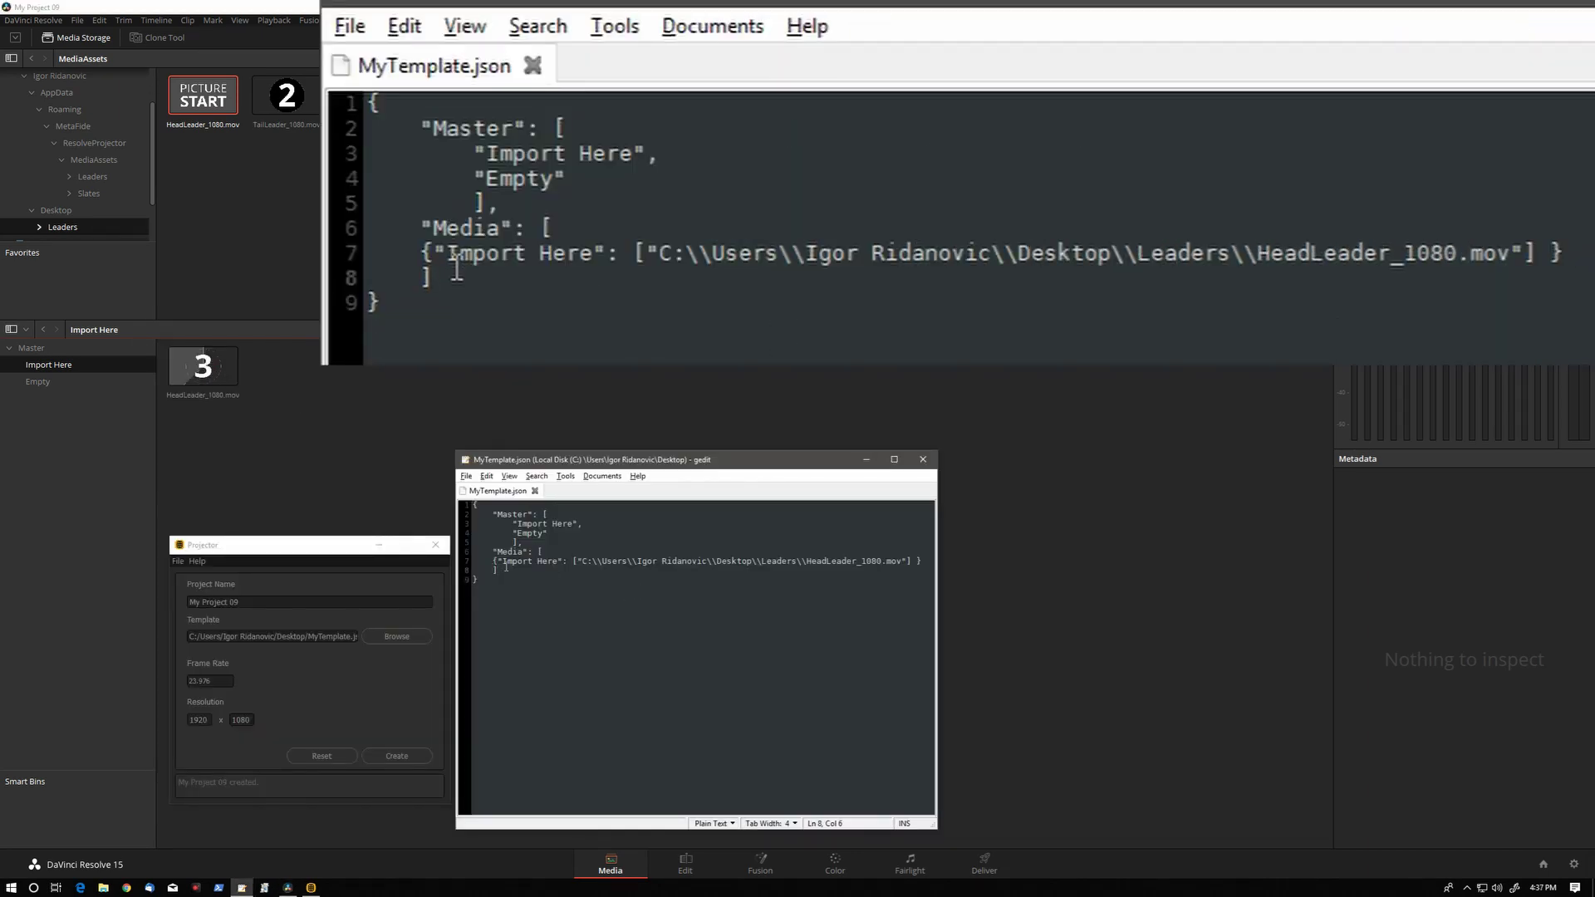
Step: In gedit, remove \\HeadLeader_1080.mov from the Import Here media path so it ends at the Leaders folder, and save the template
left_click_drag(502, 562, 906, 562)
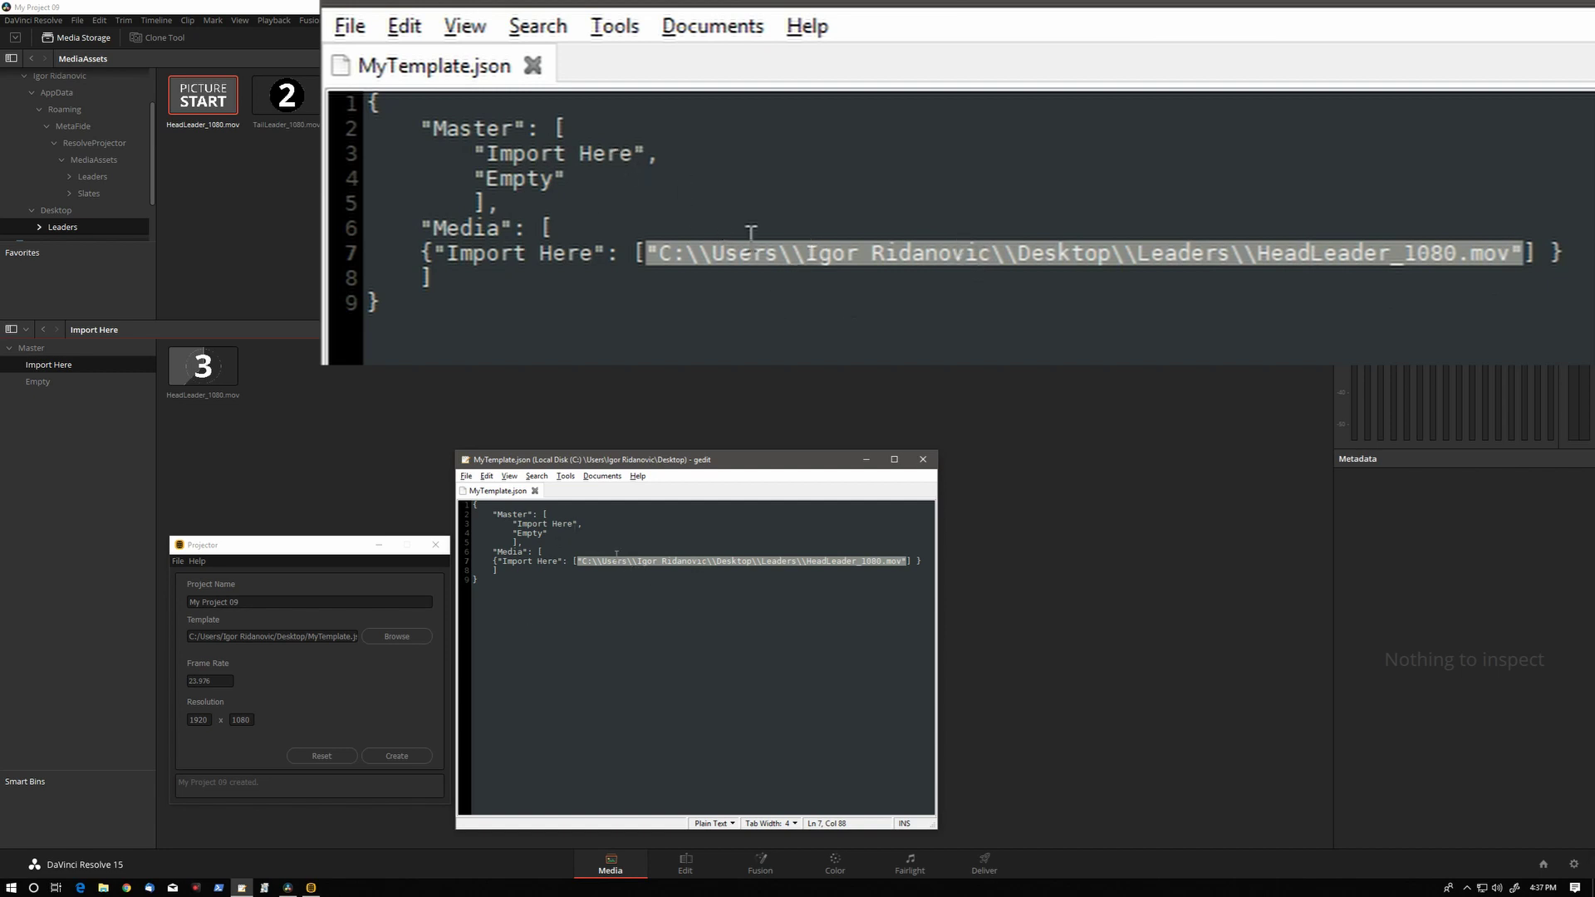
left_click(810, 571)
left_click_drag(802, 562, 901, 563)
key("BackSpace")
key("BackSpace")
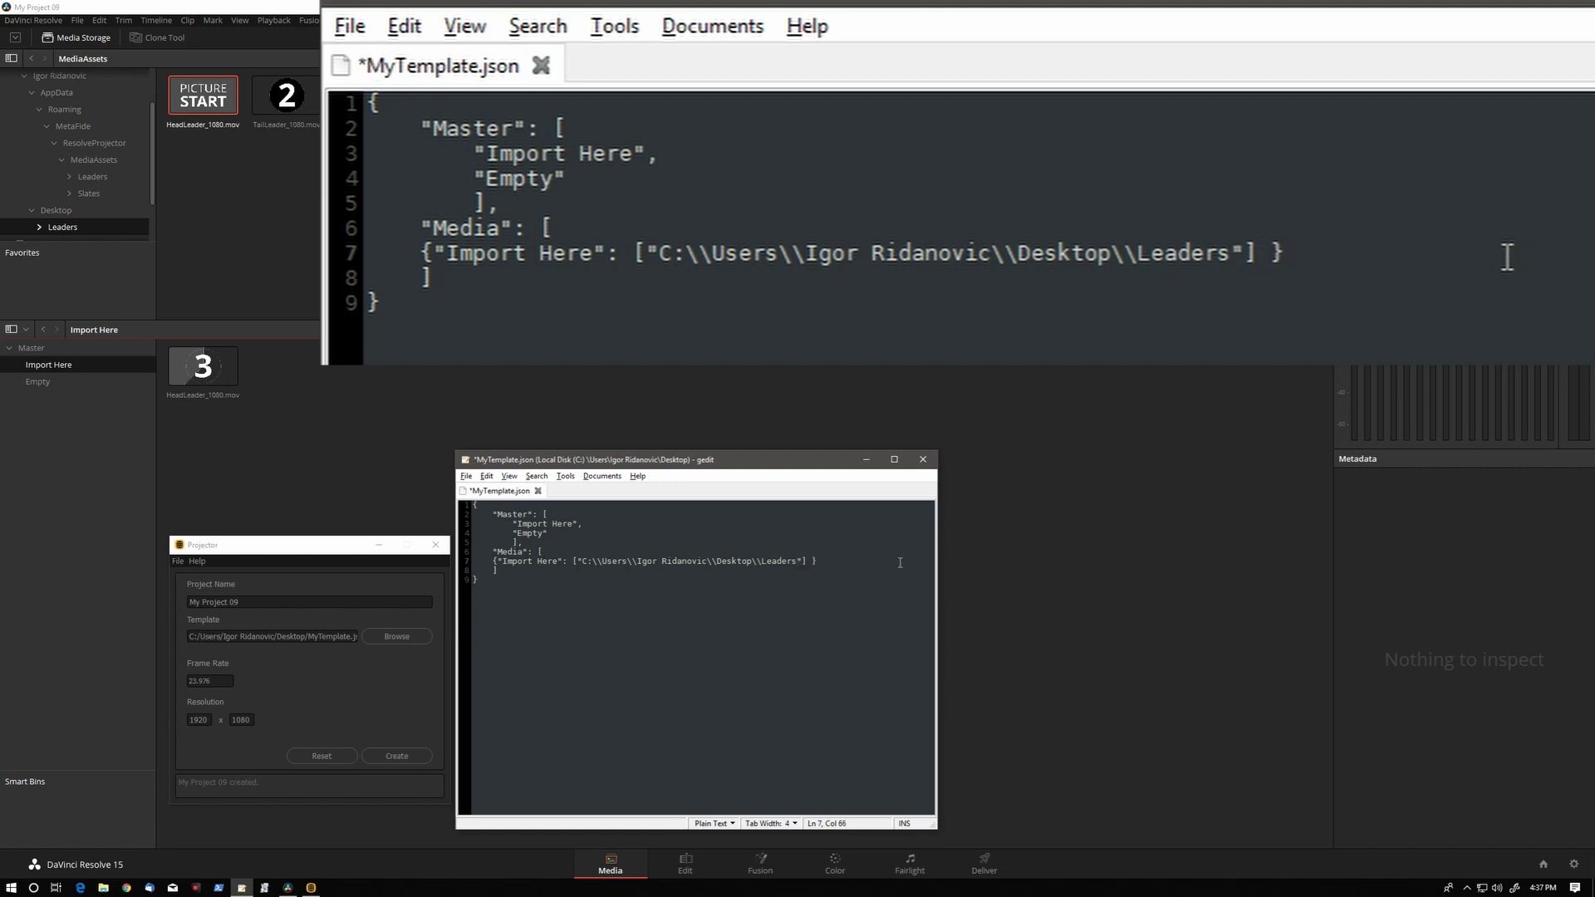
key("ctrl+s")
Step: In Projector, create a project named "My Project 10" from the folder-import template and check its Import Here bin in DaVinci Resolve
left_click(404, 602)
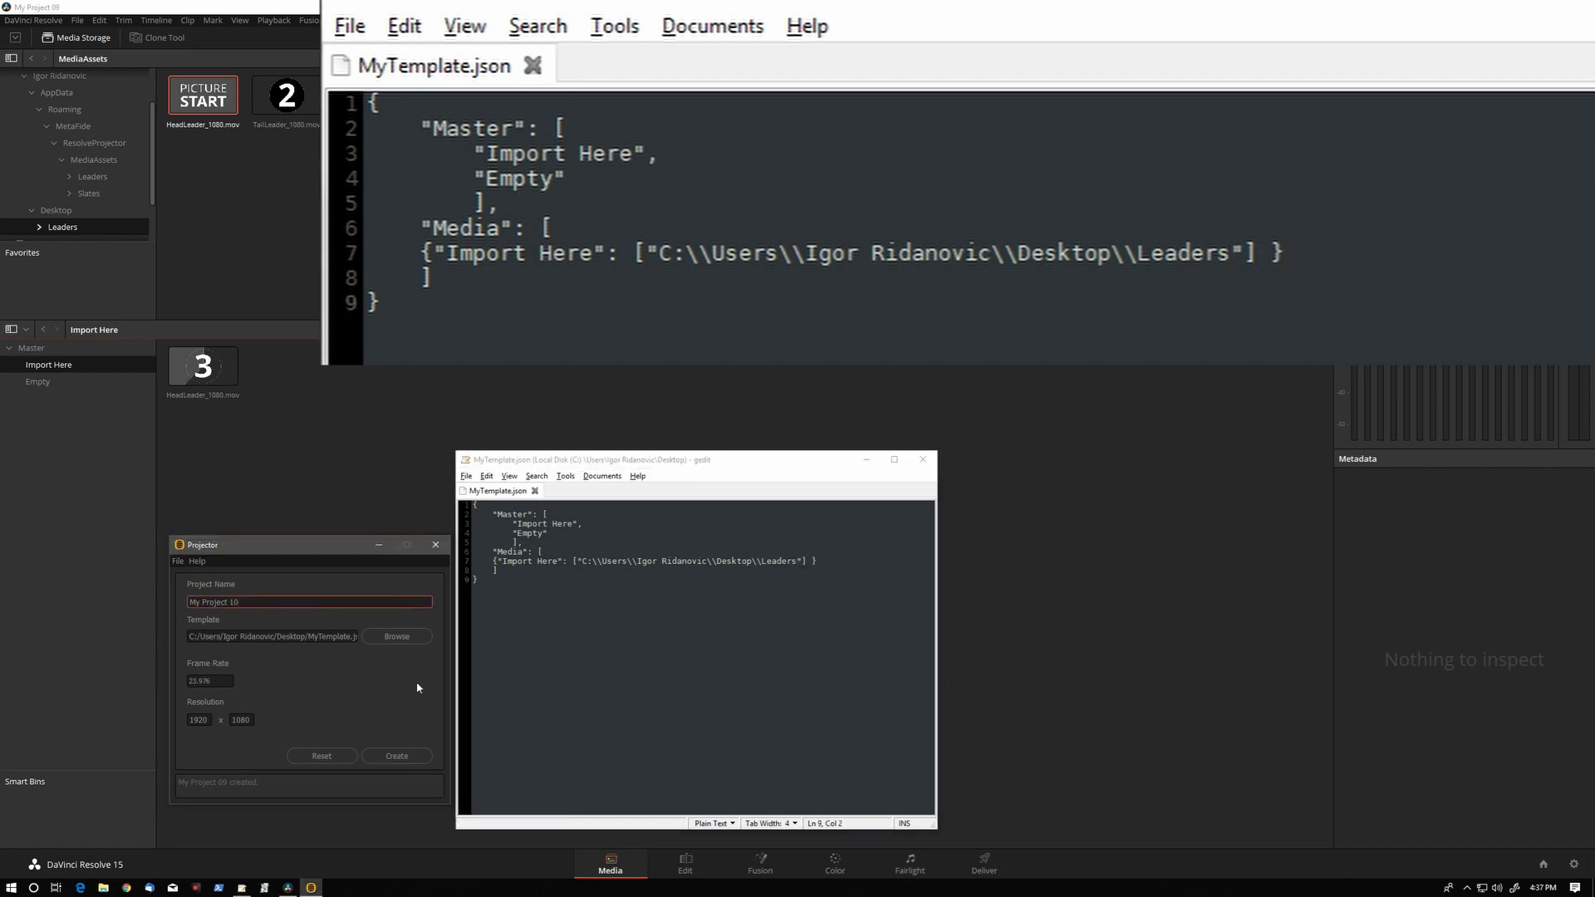
left_click(370, 752)
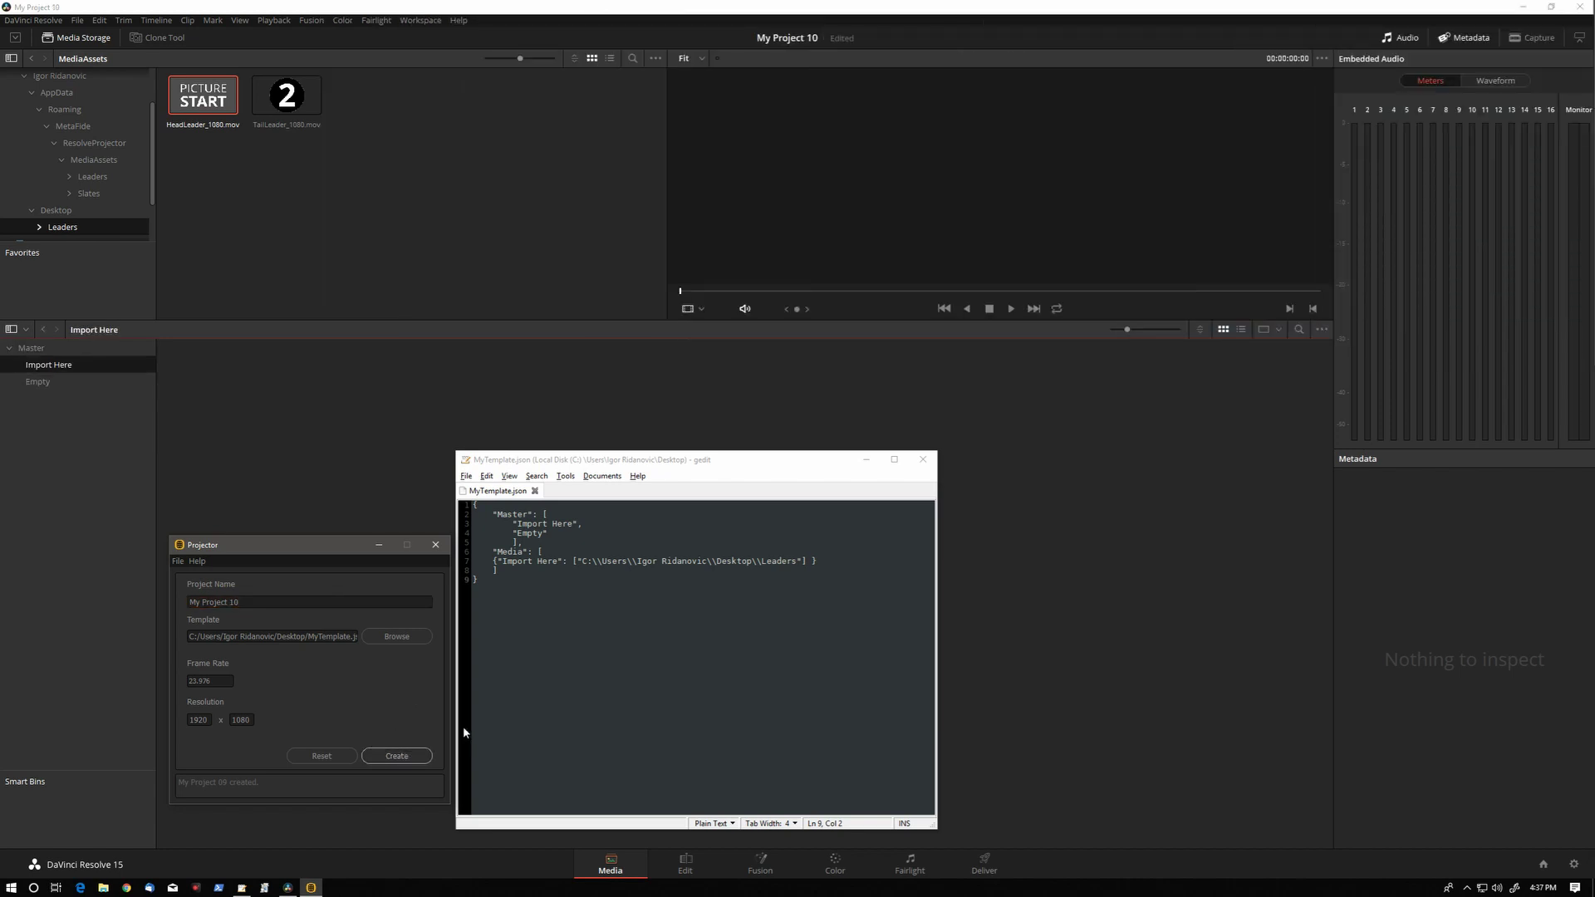
double_click(202, 365)
left_click(210, 382)
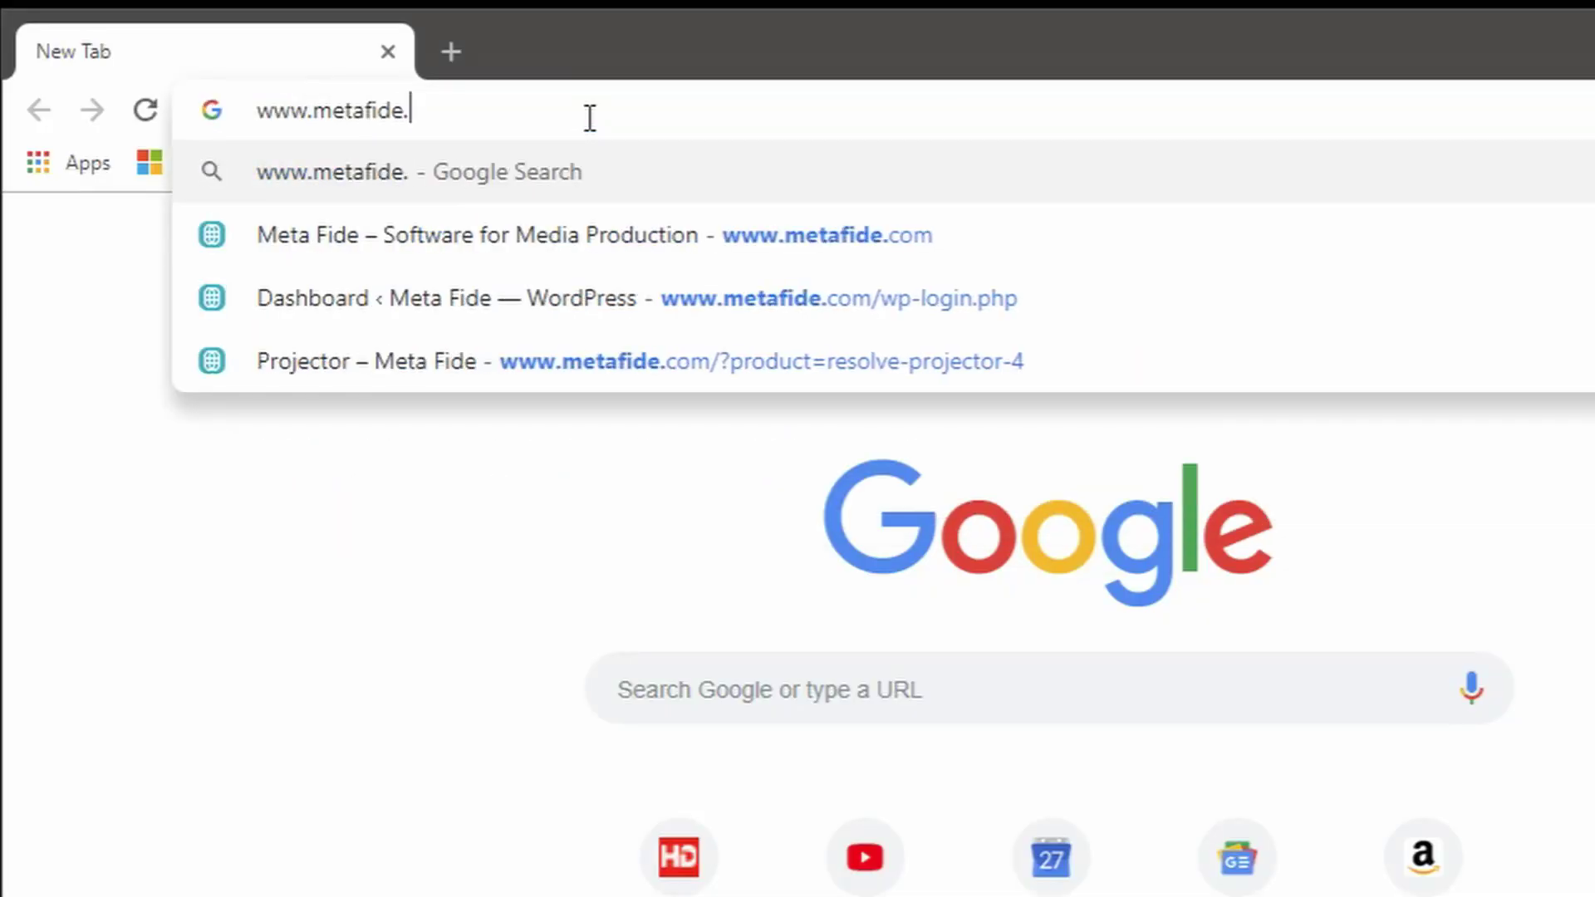
key("Return")
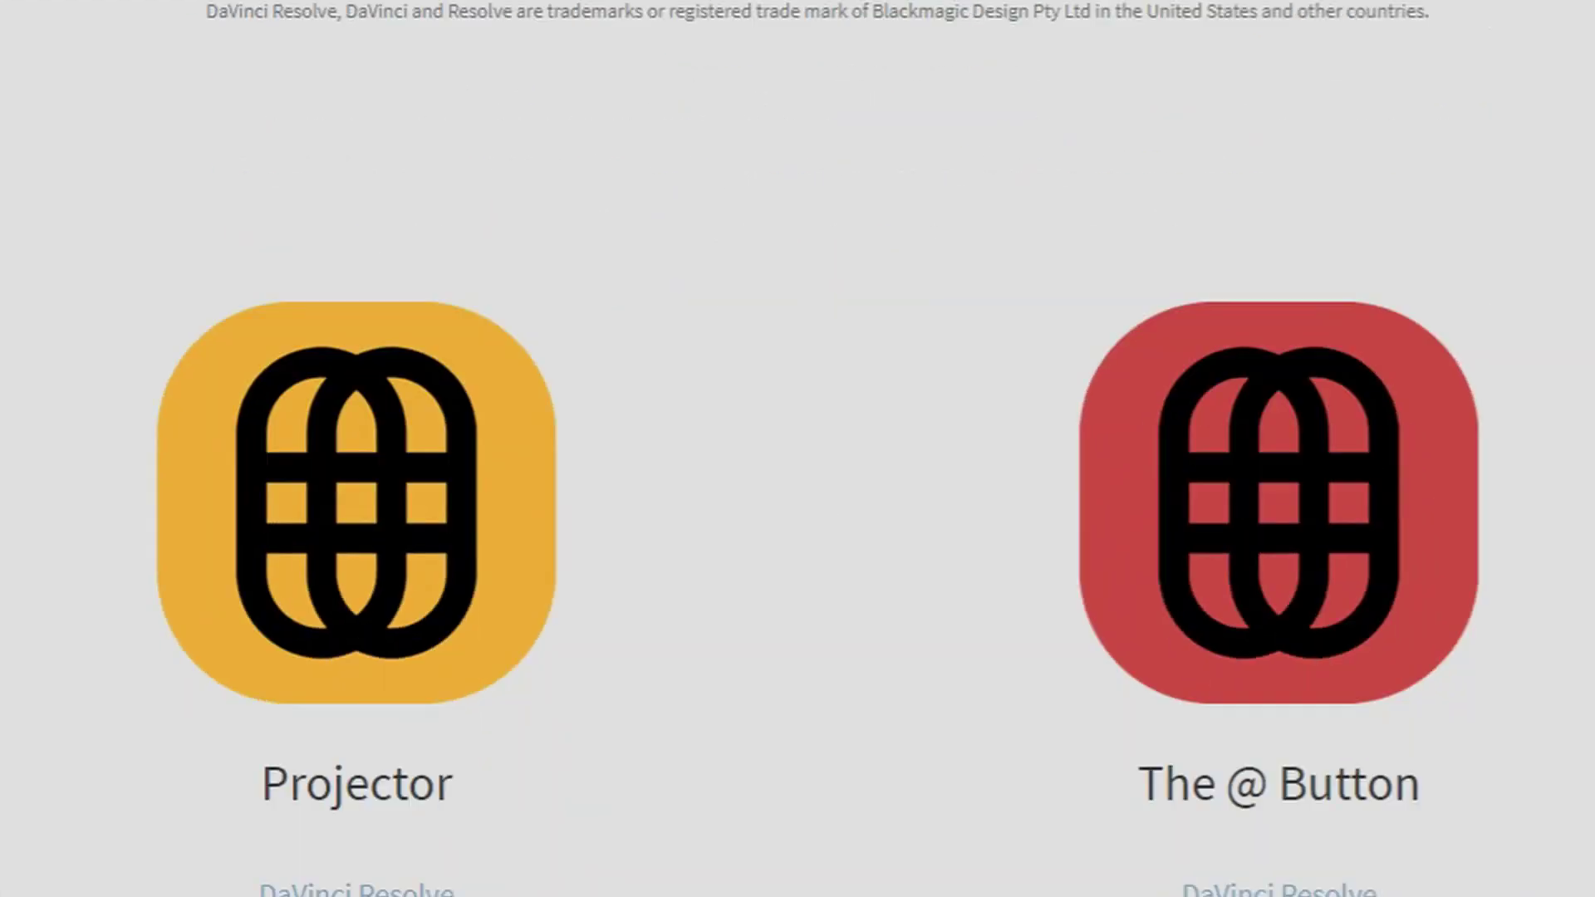
left_click(332, 357)
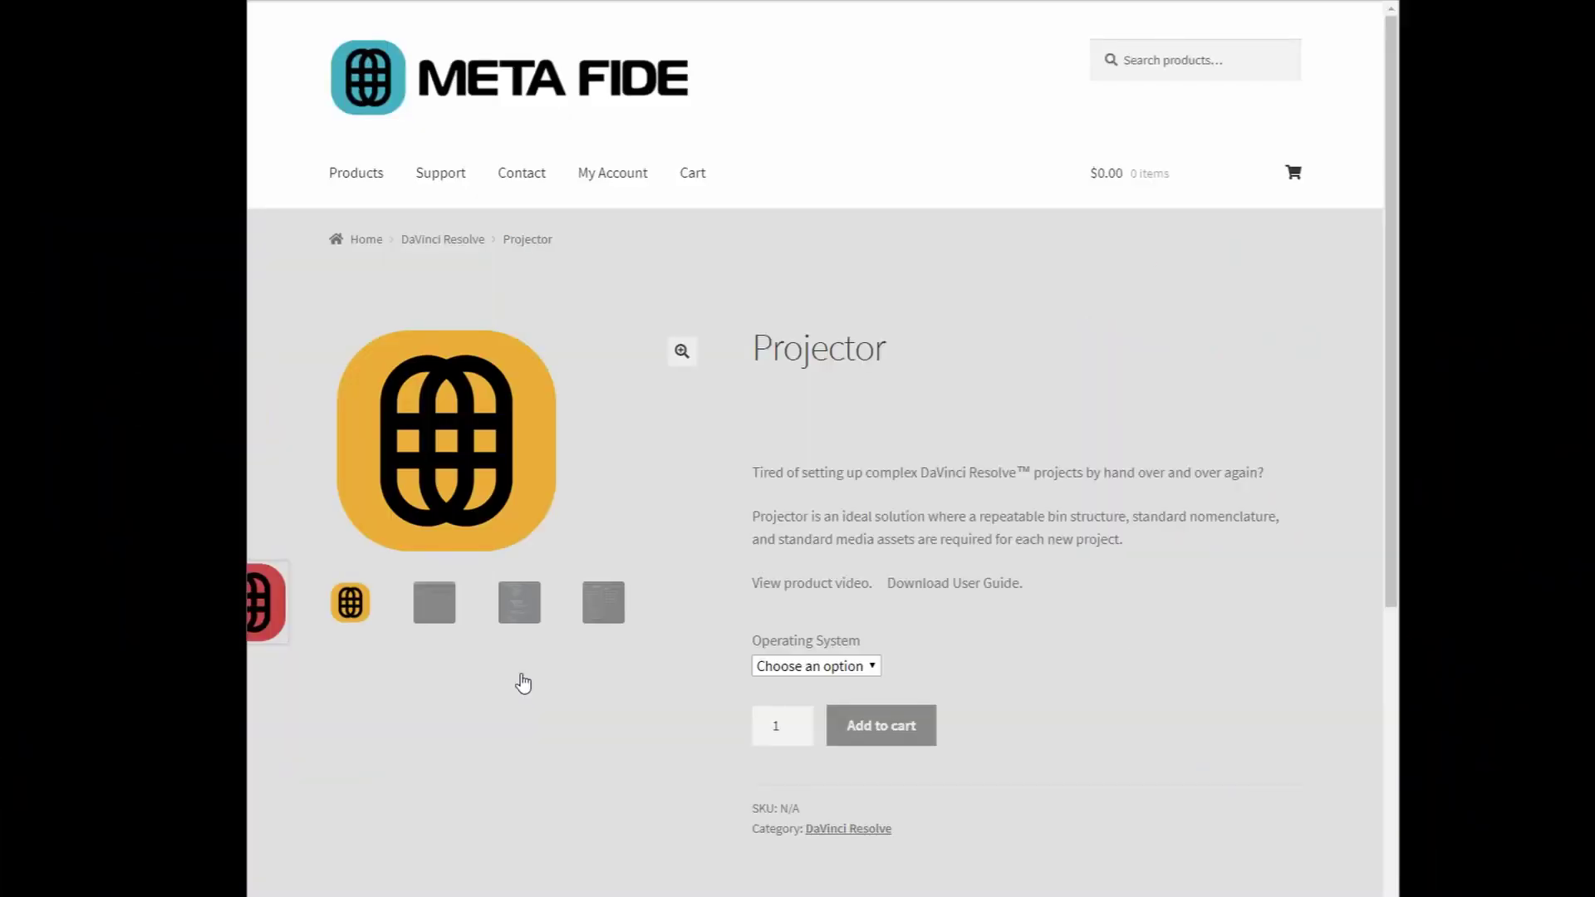
left_click(873, 666)
left_click(831, 703)
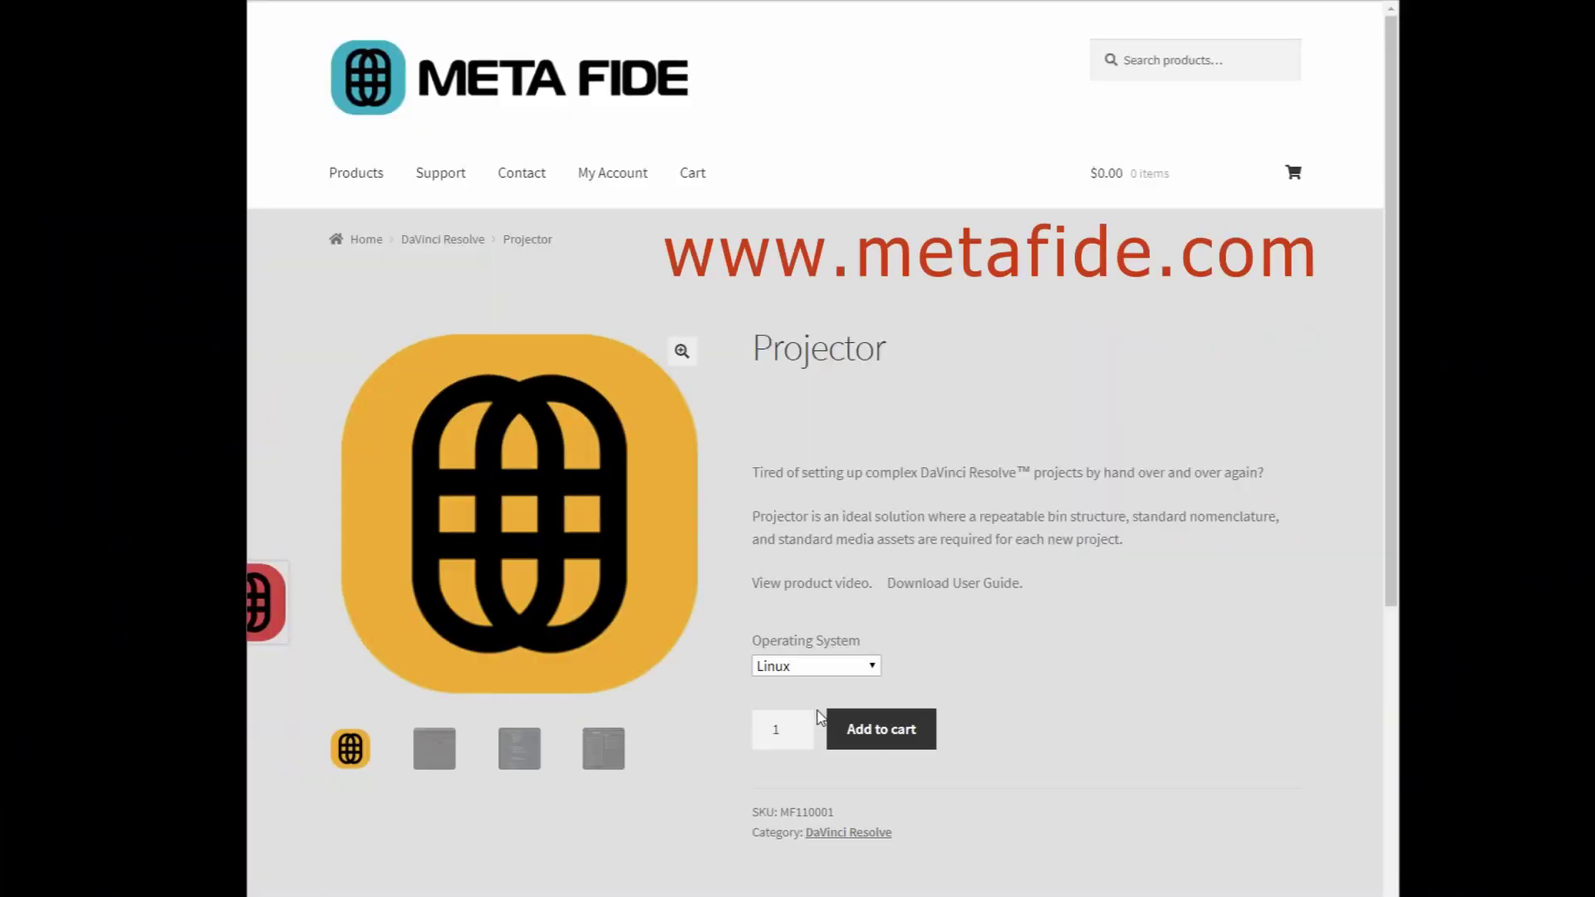